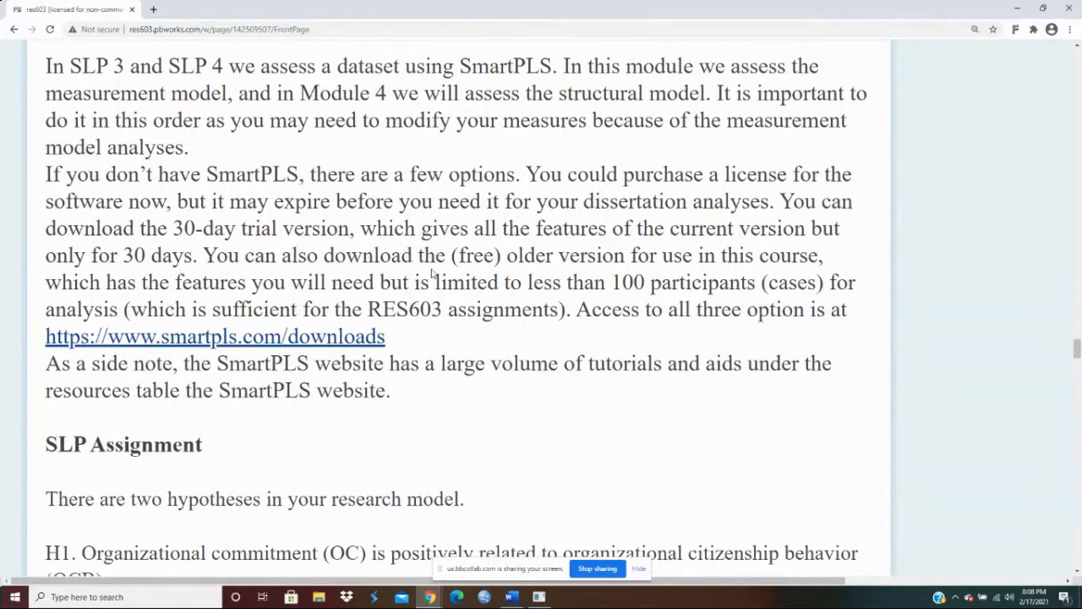
Read through the SLP 3 and Case 3 assignment instructions on the RES603 course page, including the hypotheses and SmartPLS tasks.
scroll(432, 273, "down", 1)
scroll(432, 272, "down", 5)
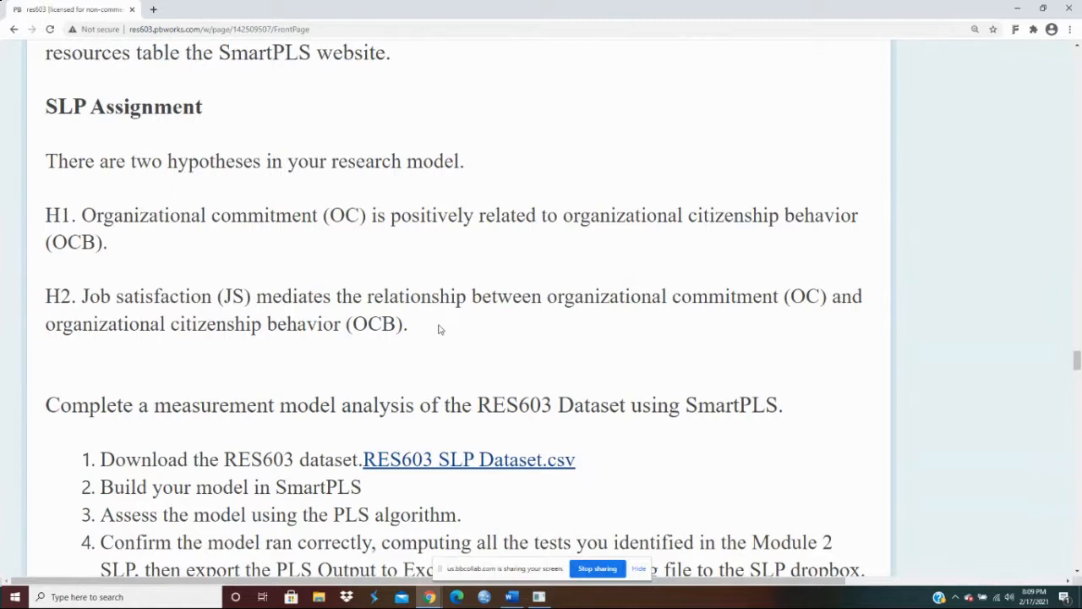
scroll(441, 330, "down", 1)
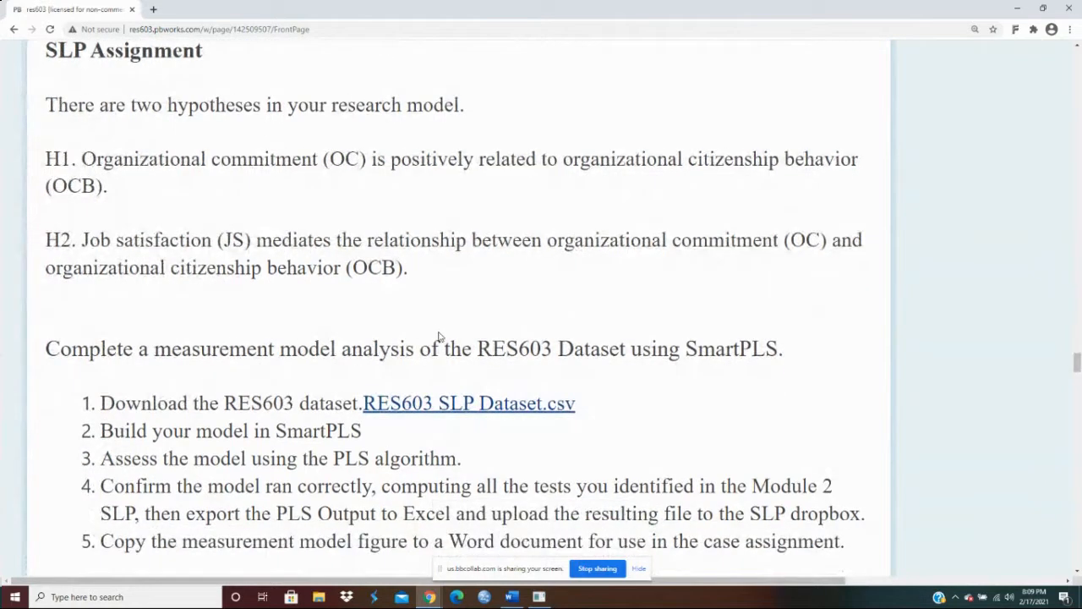
scroll(439, 336, "up", 8)
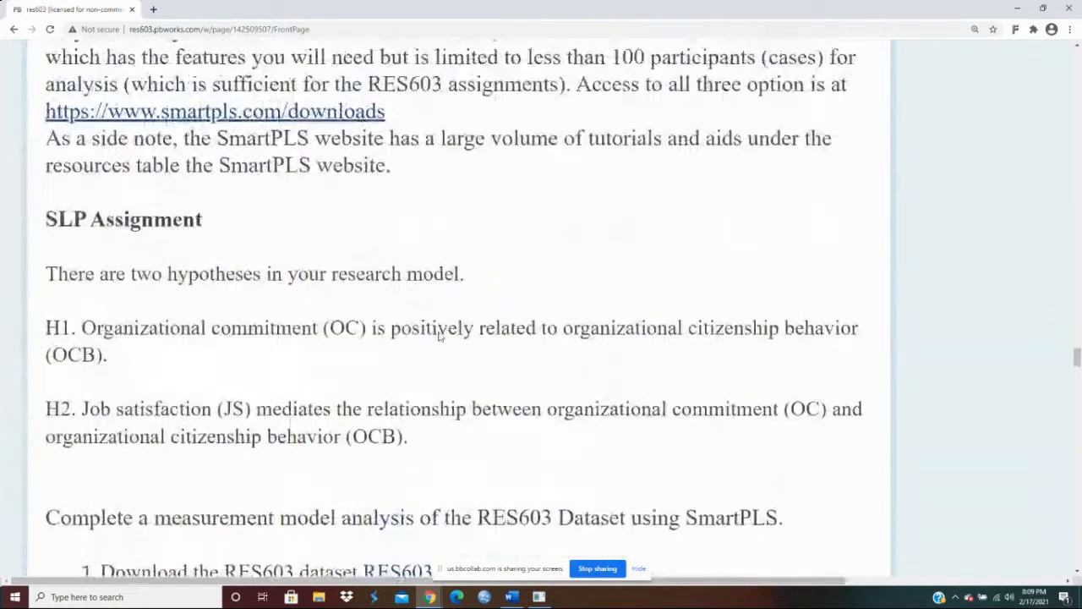
scroll(439, 336, "up", 9)
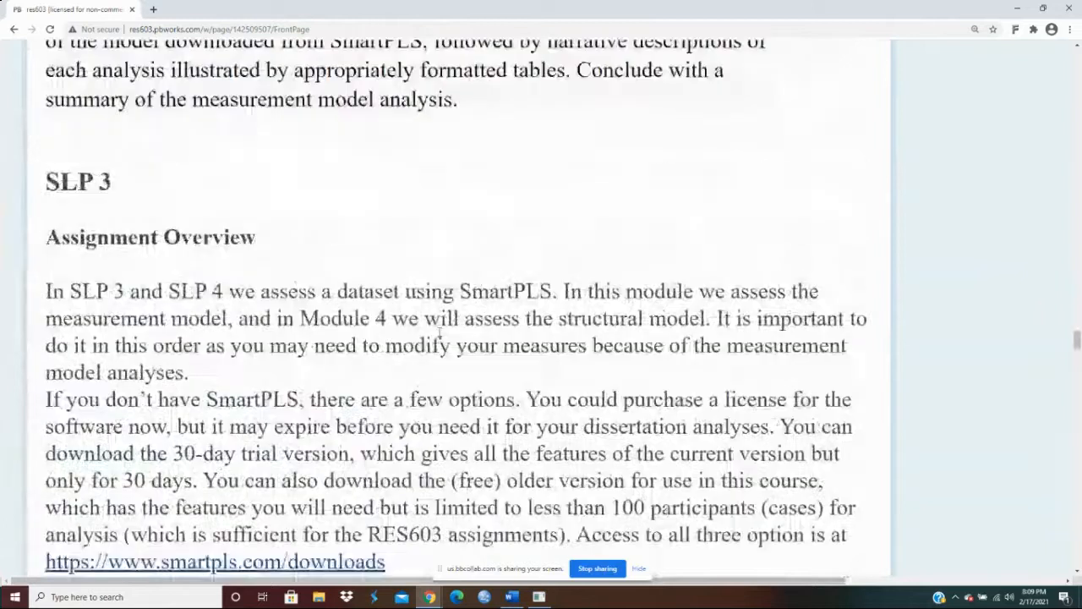
scroll(439, 337, "up", 3)
scroll(439, 334, "down", 2)
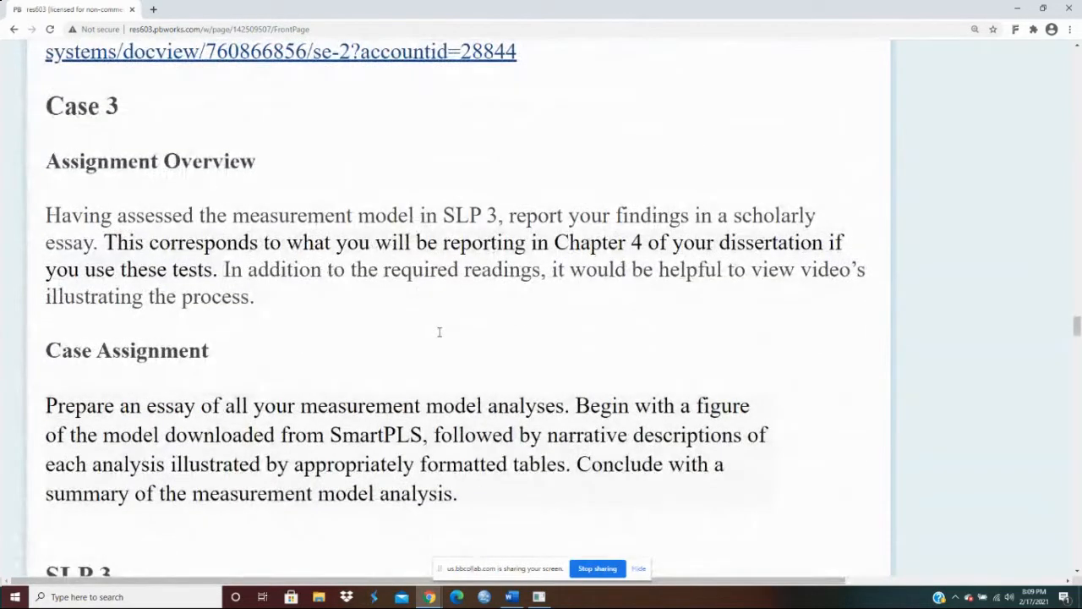
scroll(531, 384, "down", 4)
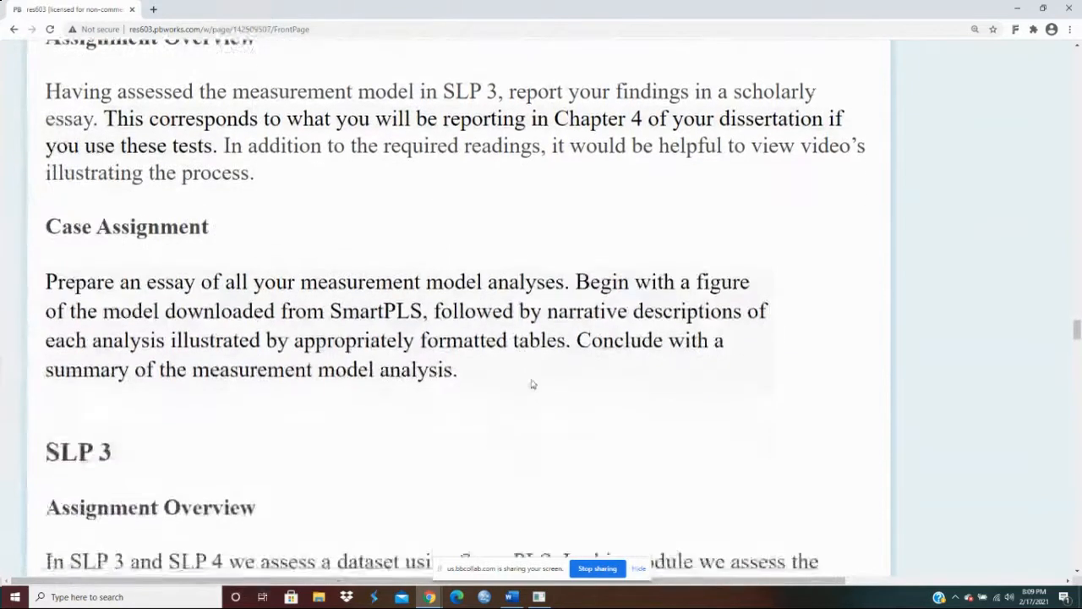
scroll(531, 385, "up", 2)
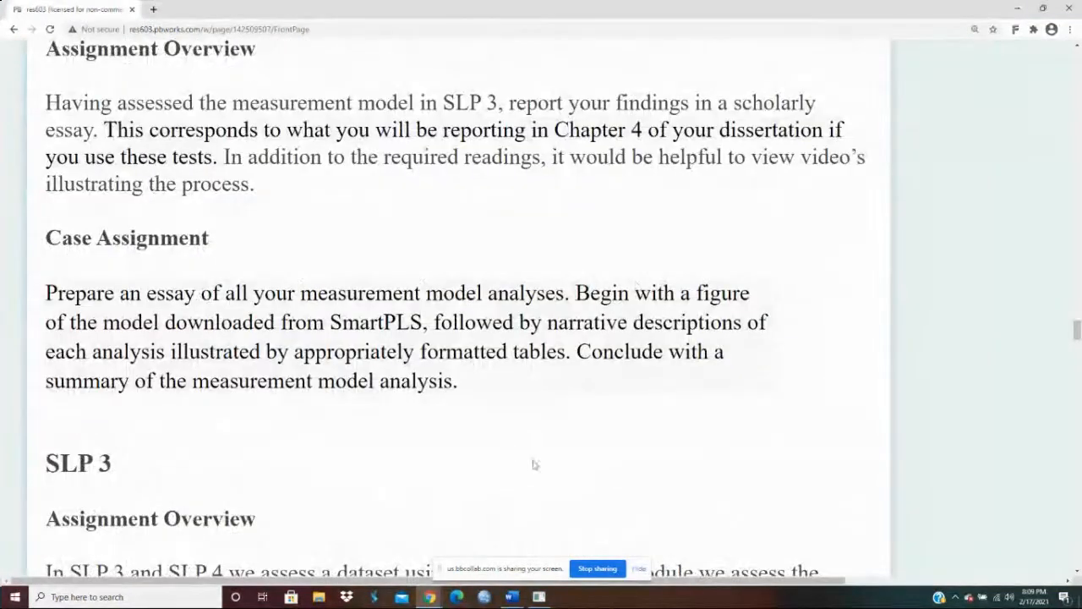
Switch to SmartPLS and create a new project named RES603 Feb 17.
left_click(539, 597)
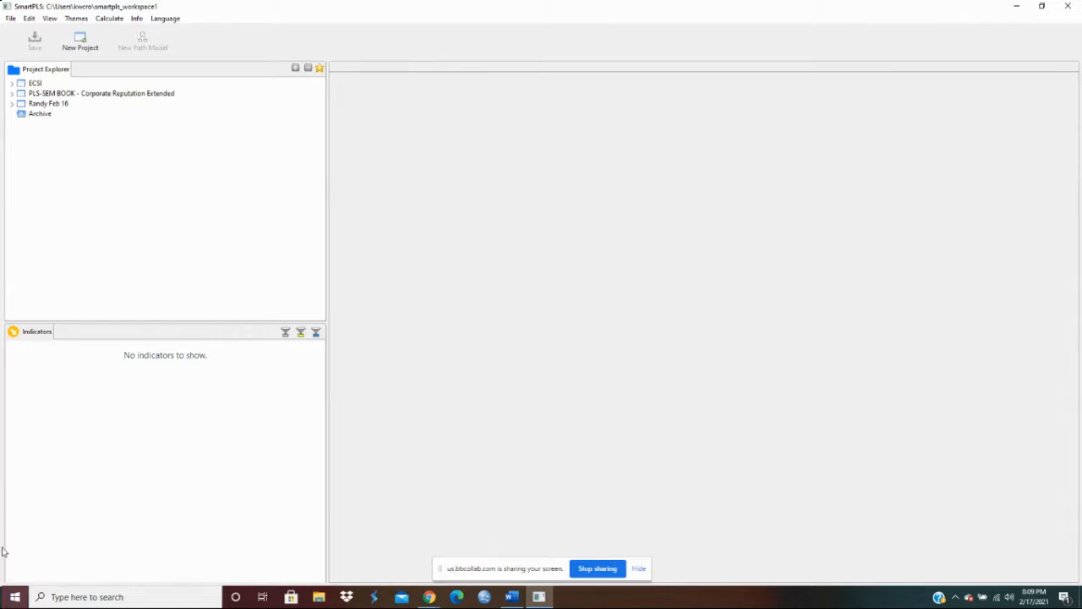
key("alt+Tab")
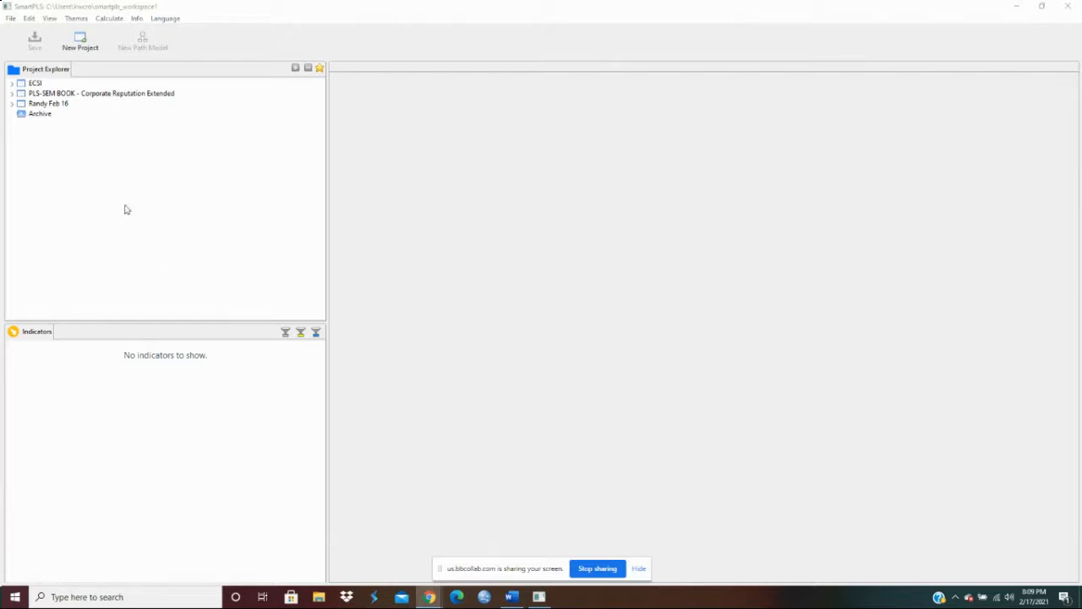
left_click(86, 42)
left_click(85, 42)
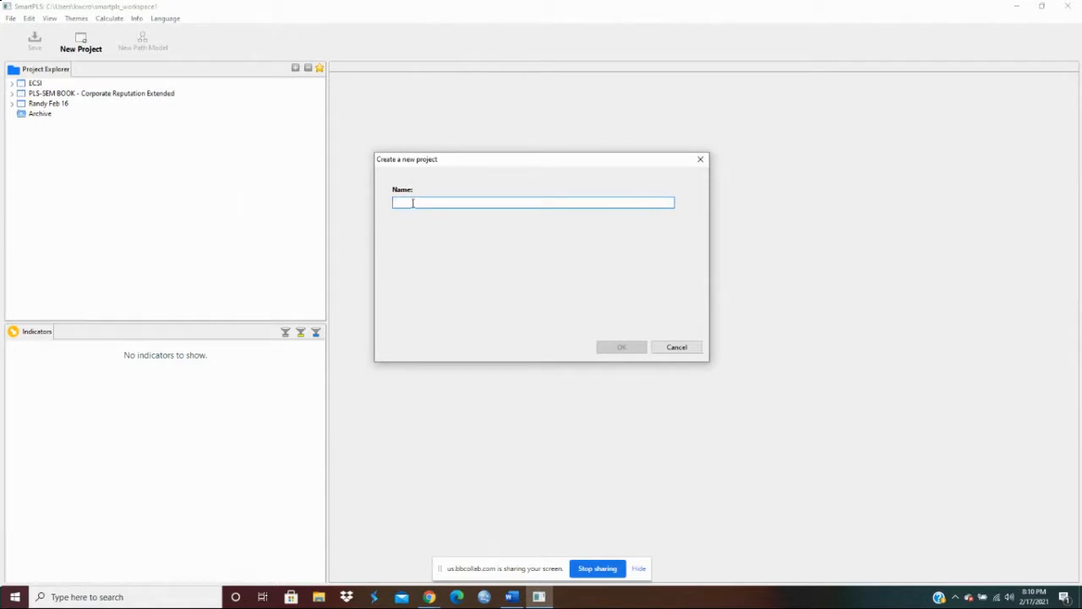
type("RR")
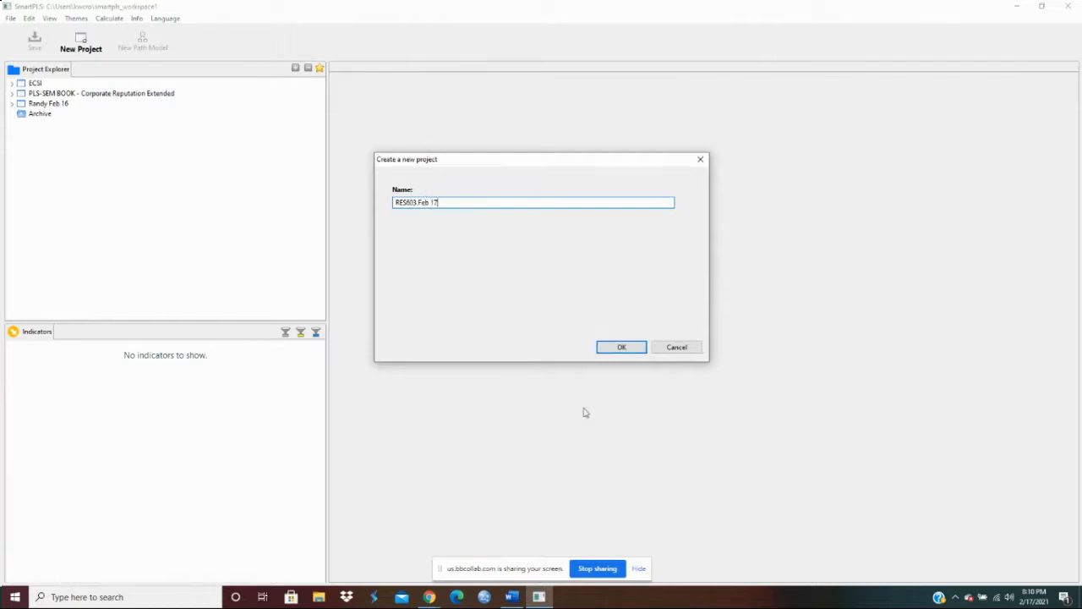
left_click(620, 346)
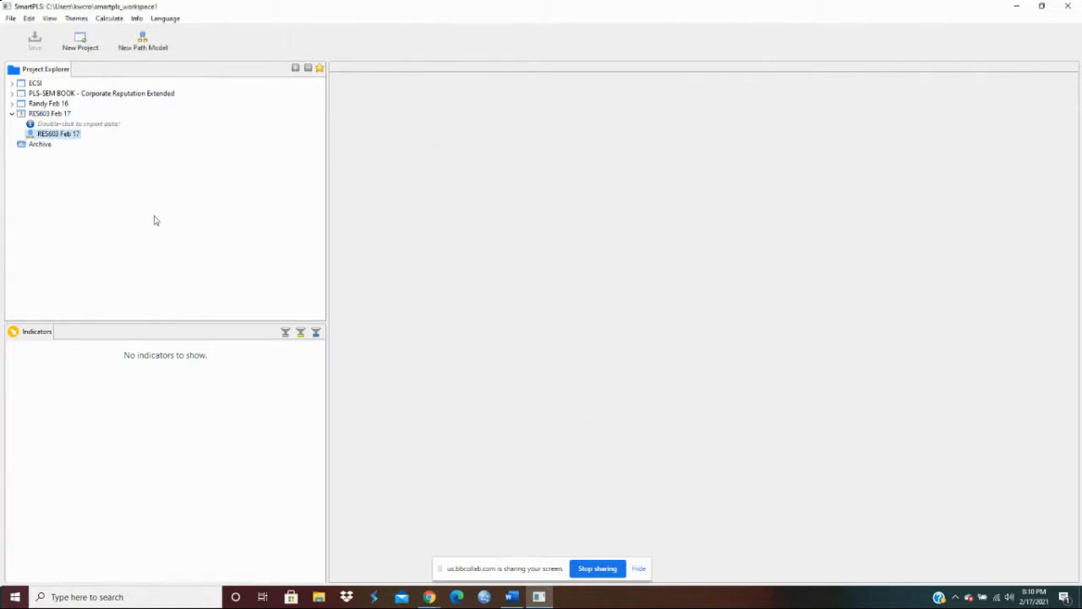
Import RES603 SLP Dataset.csv from Desktop > TUI > Projects > RES603 Files into the RES603 Feb 17 project, keeping the name RES603 SLP Dataset.
double_click(74, 124)
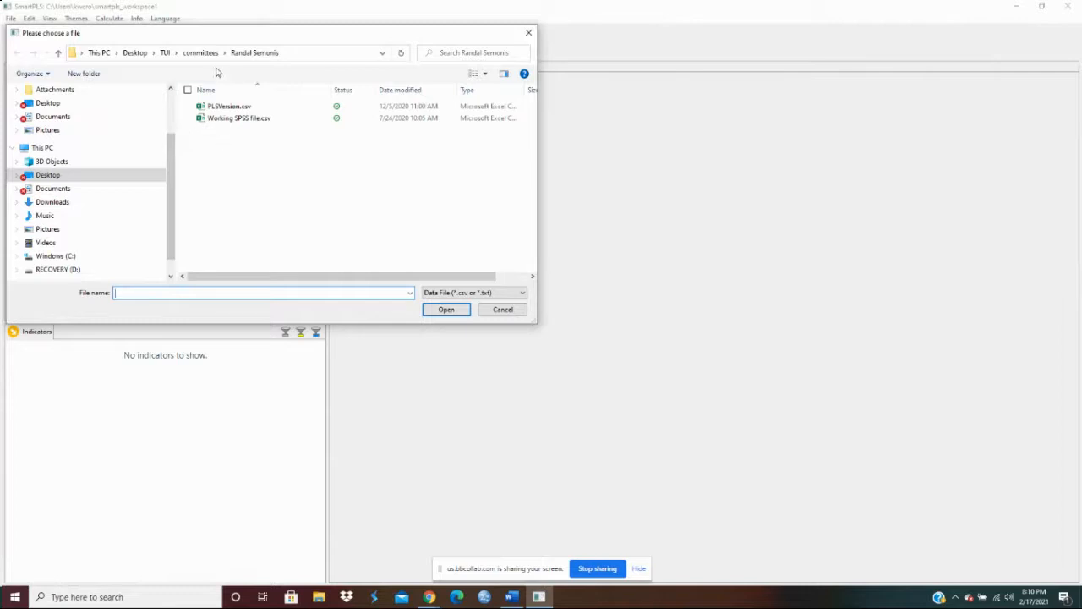
left_click(176, 54)
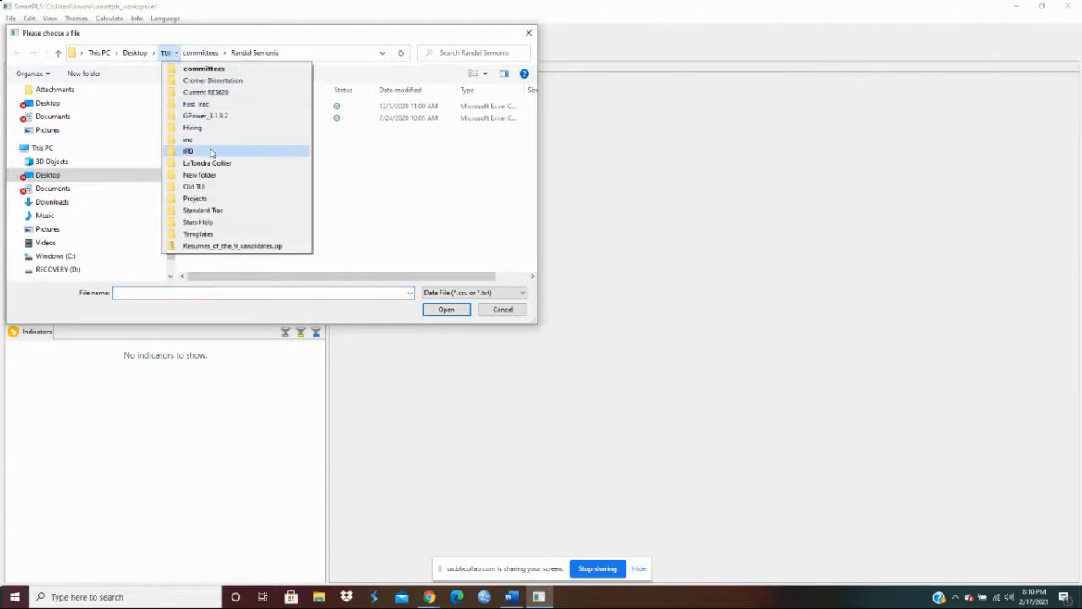
left_click(203, 202)
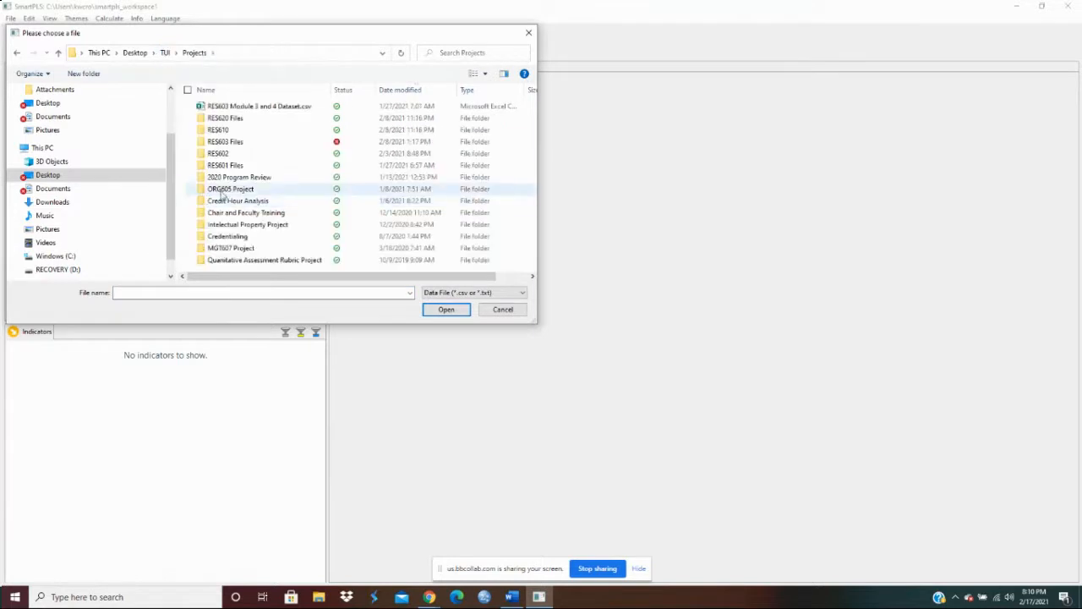
left_click(255, 142)
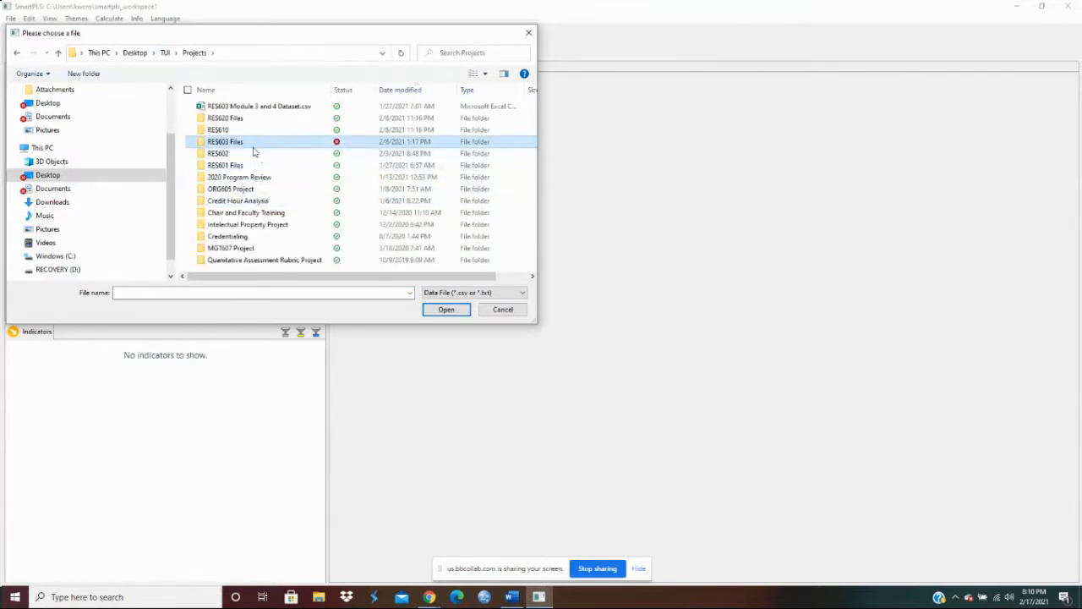
double_click(237, 143)
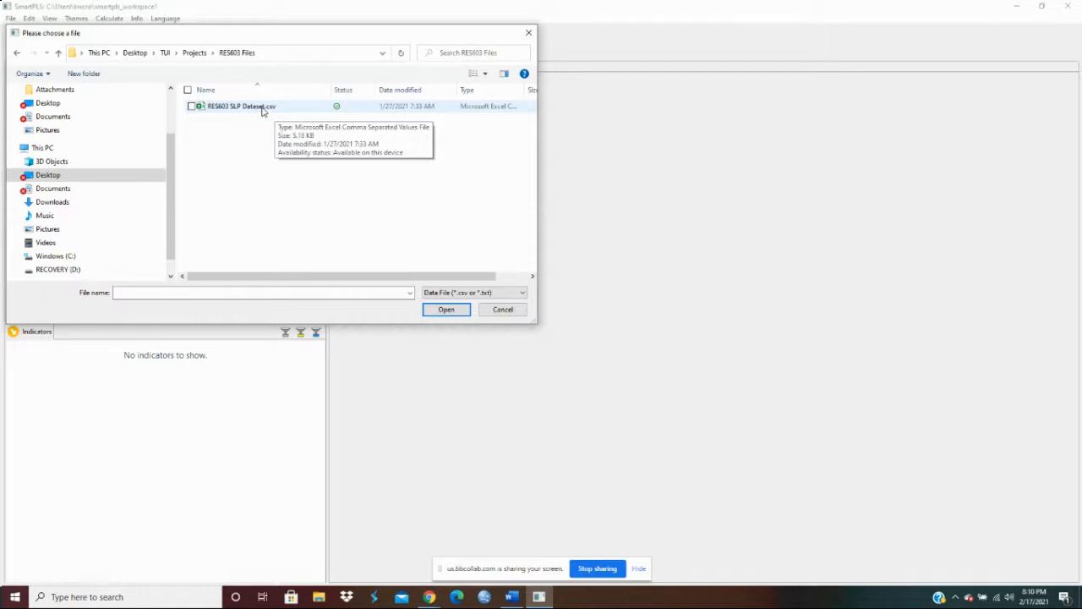
left_click(262, 110)
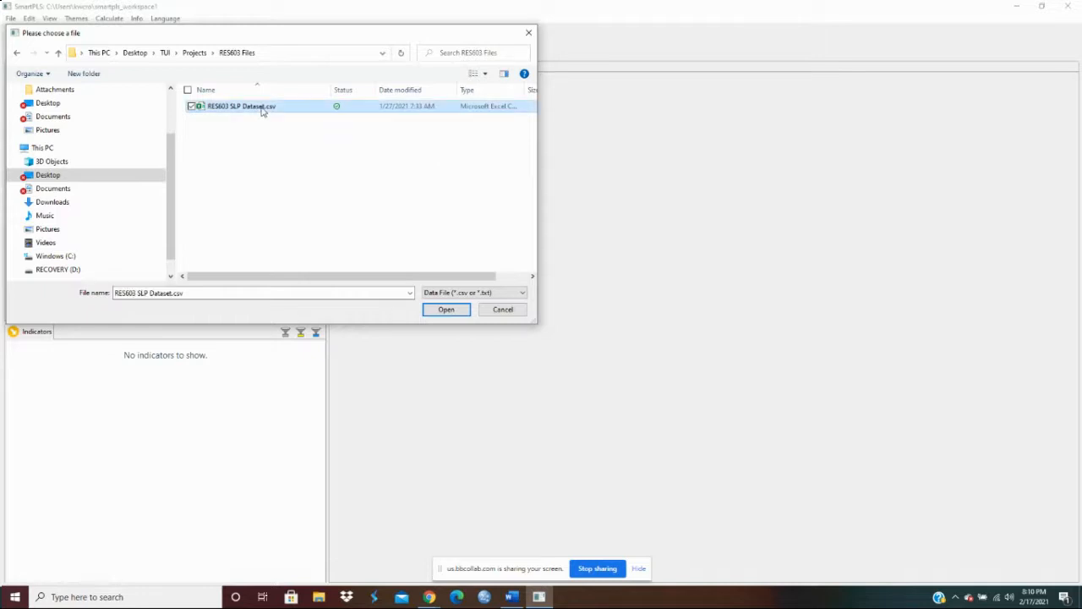
left_click(454, 312)
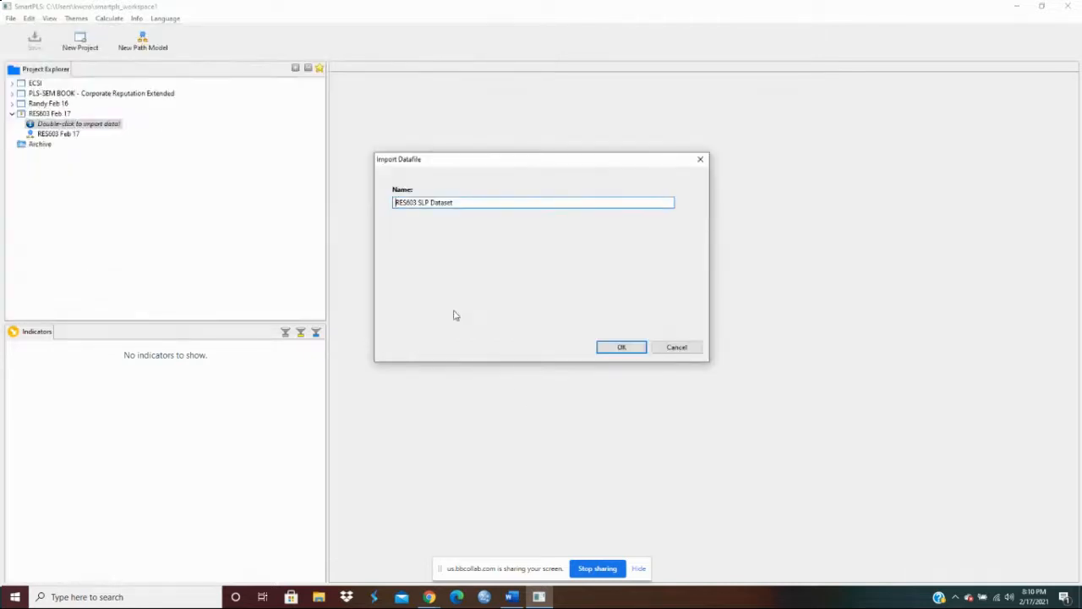
left_click(624, 347)
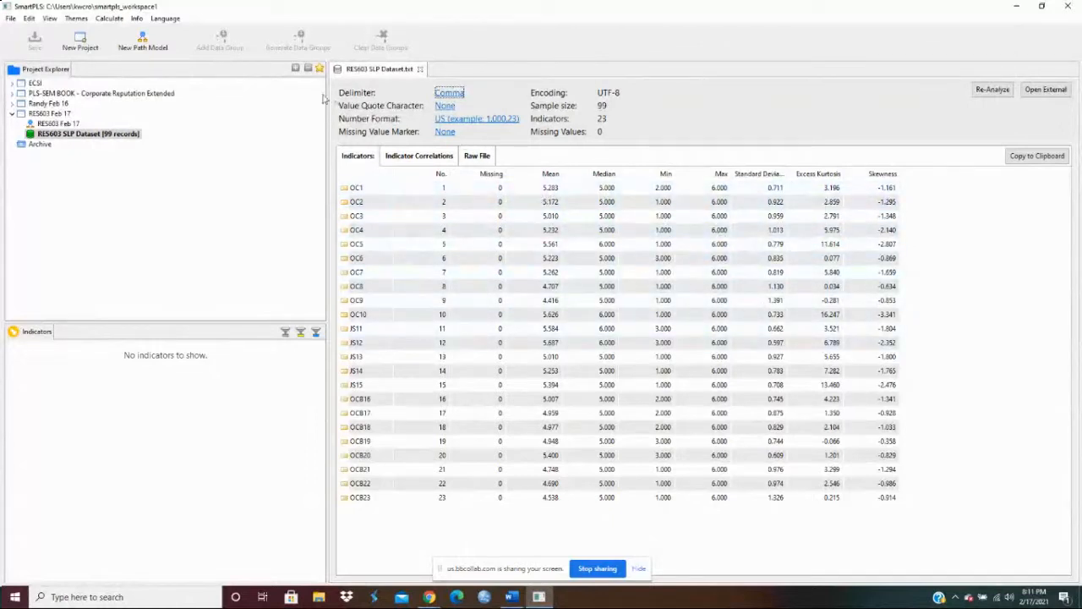
Open the RES603 Feb 17 path model and place one latent variable in the upper-left part of the empty canvas.
left_click(59, 125)
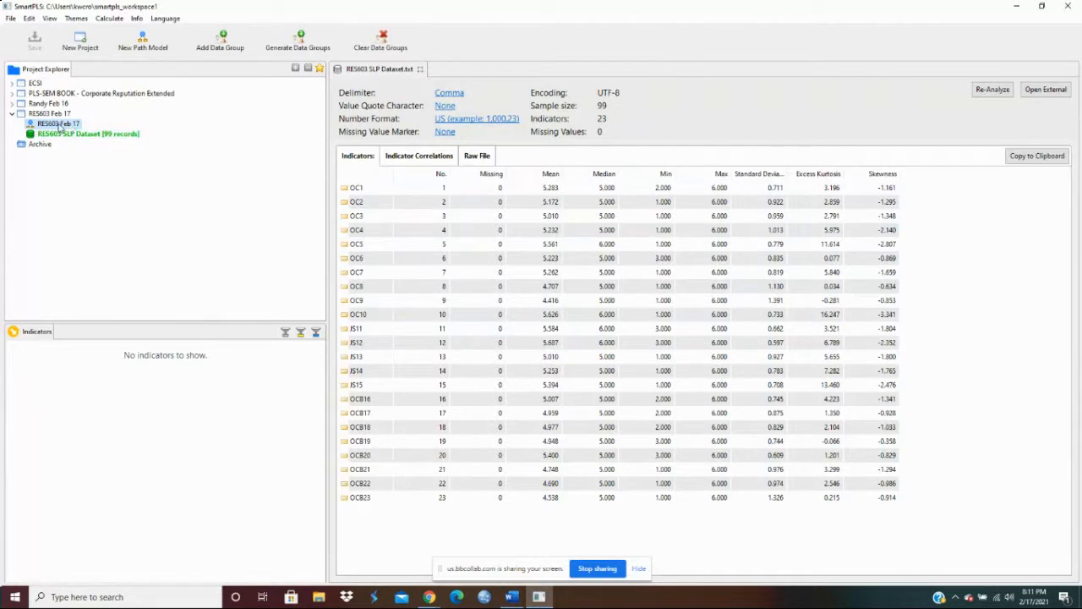
left_click(372, 70)
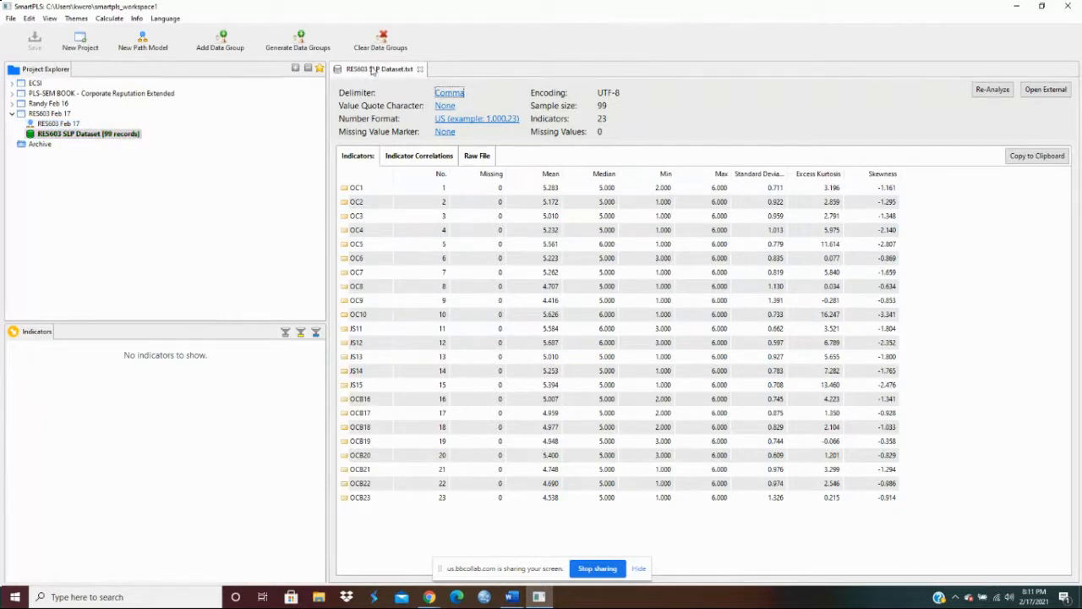
left_click(65, 124)
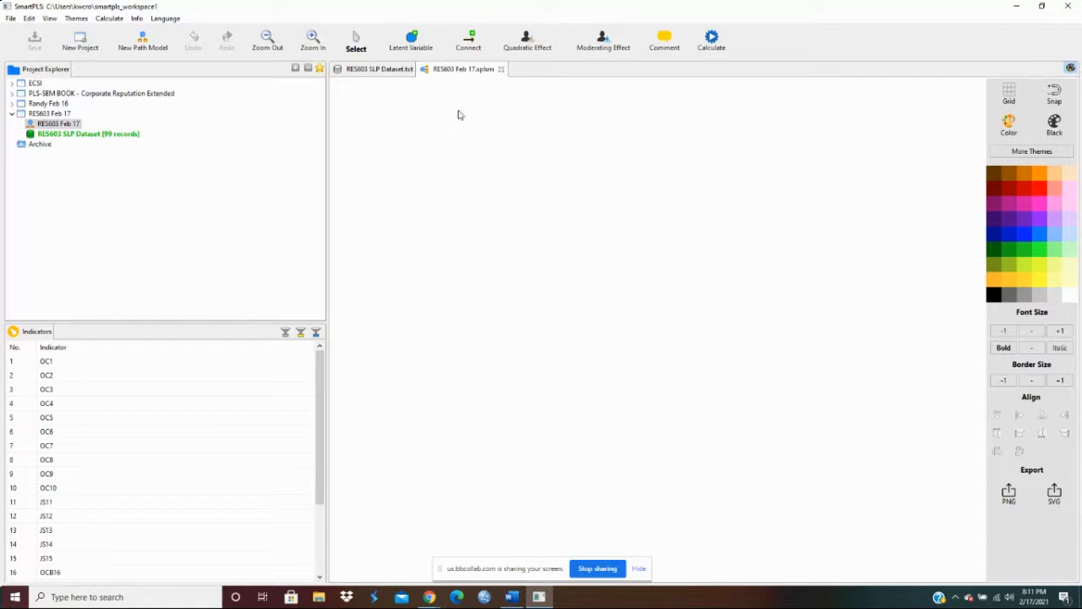
left_click(414, 44)
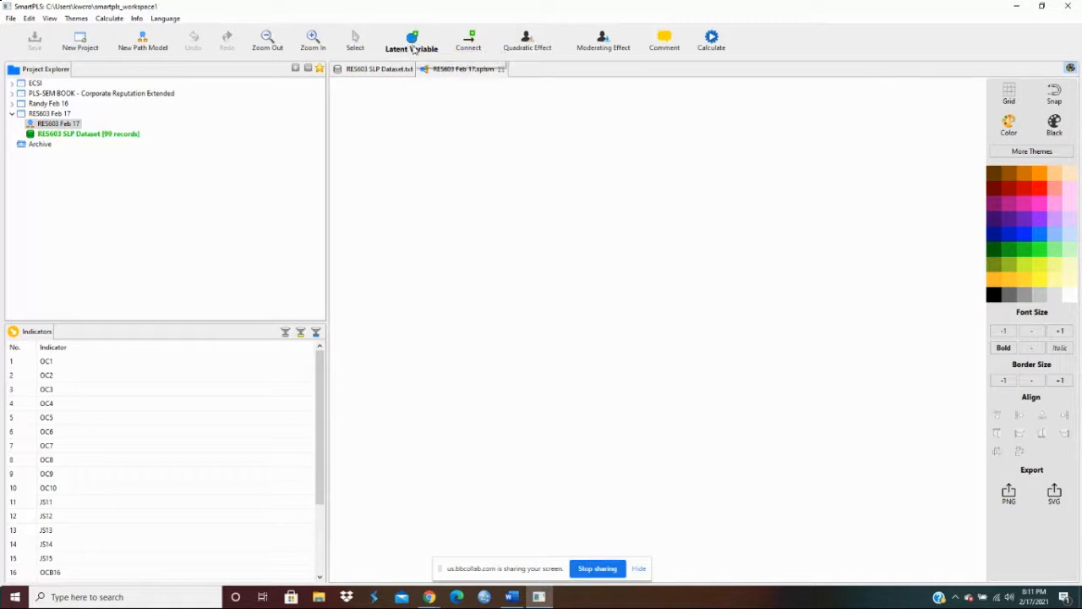
right_click(438, 220)
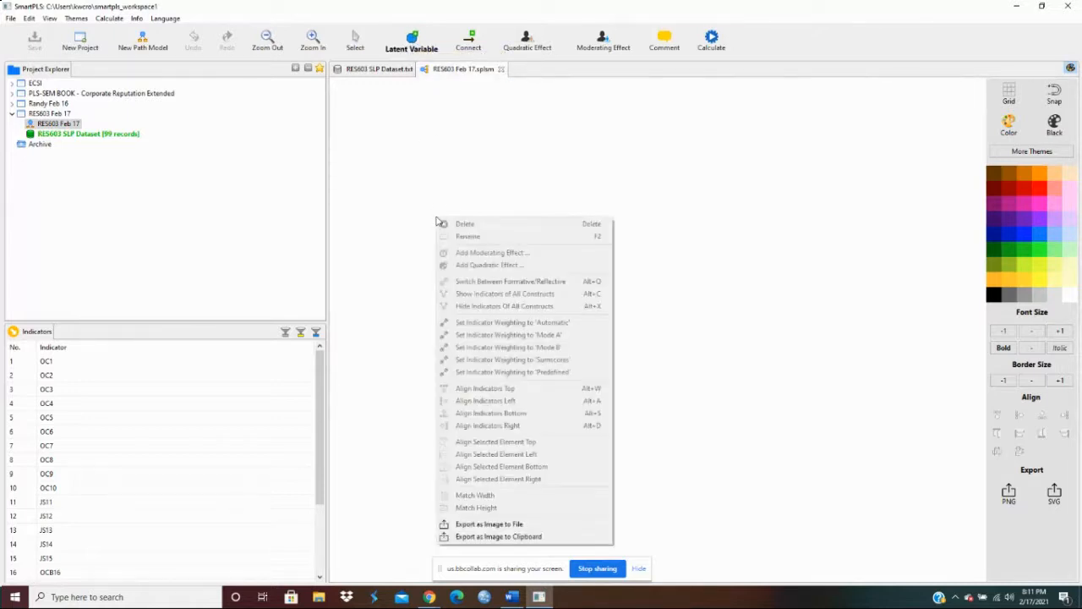
left_click(435, 181)
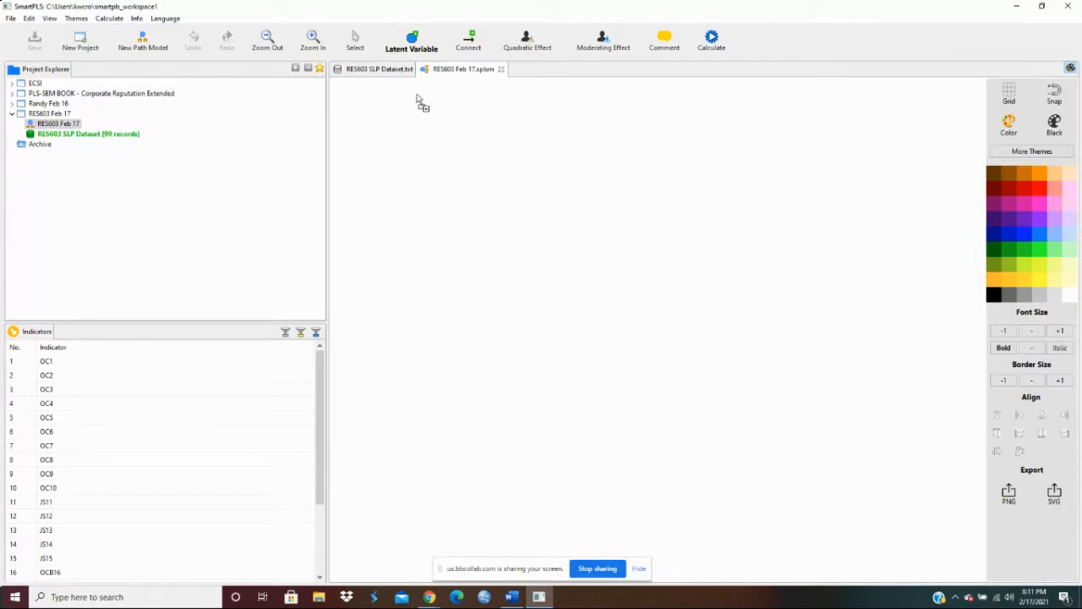
left_click(457, 206)
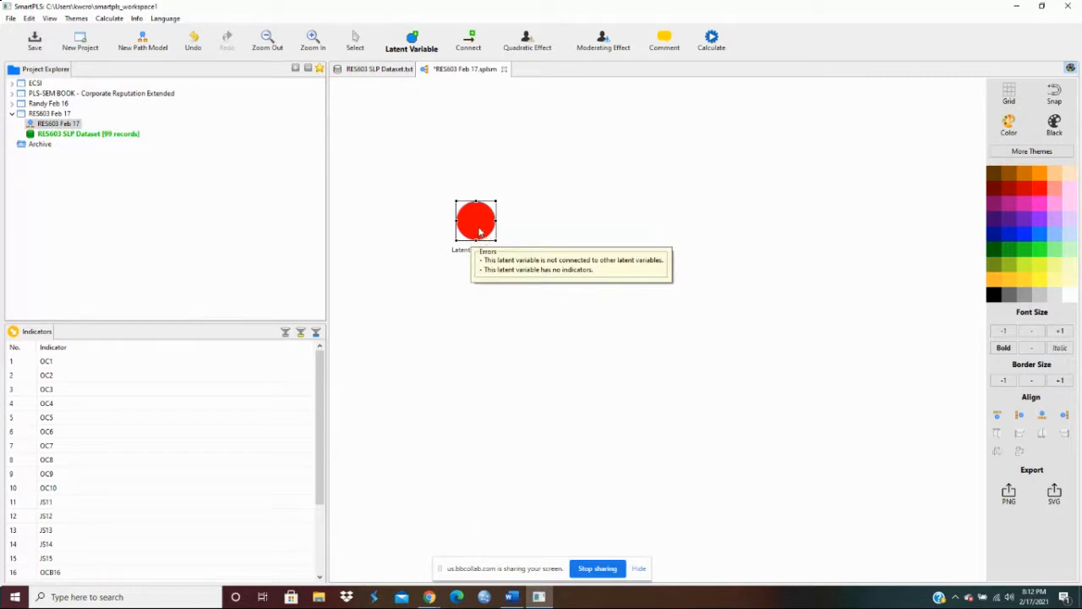
Rename the latent variable on the canvas to OC for both the model and the reports.
right_click(478, 230)
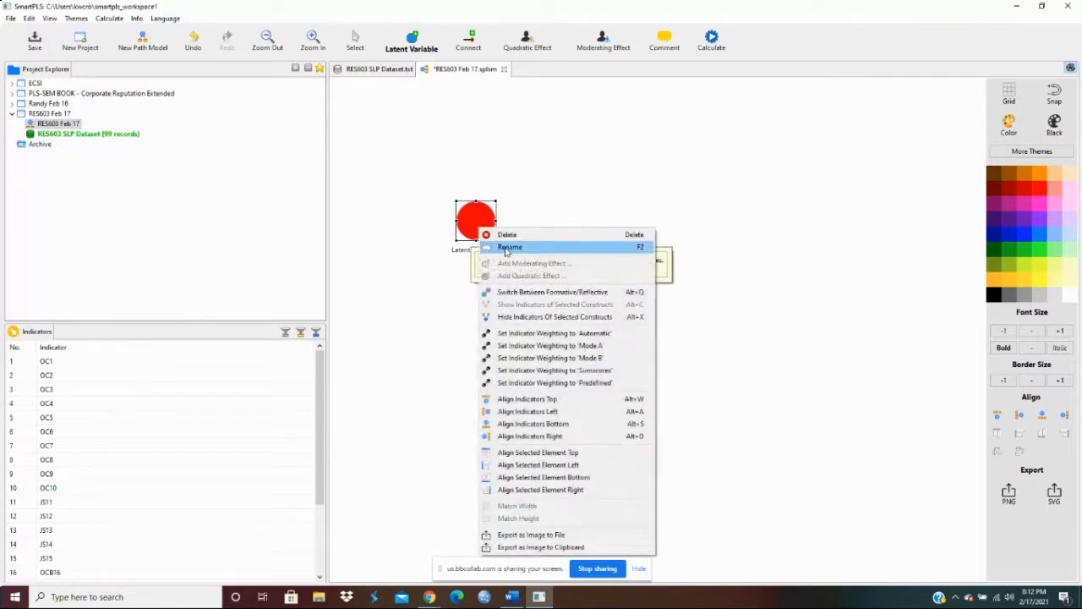
left_click(454, 280)
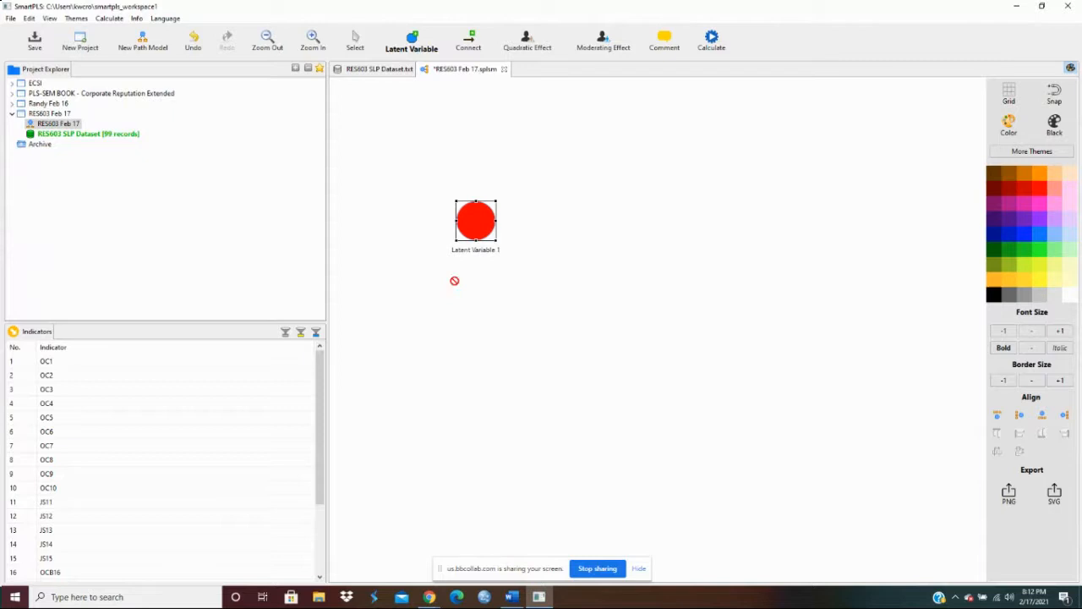
right_click(492, 219)
left_click(520, 238)
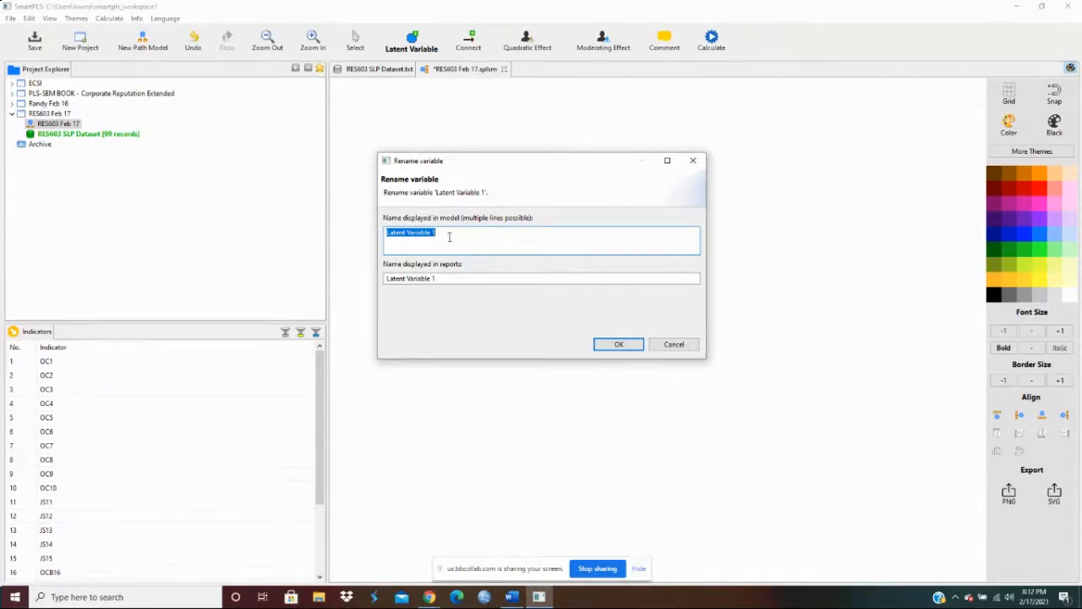
type("O")
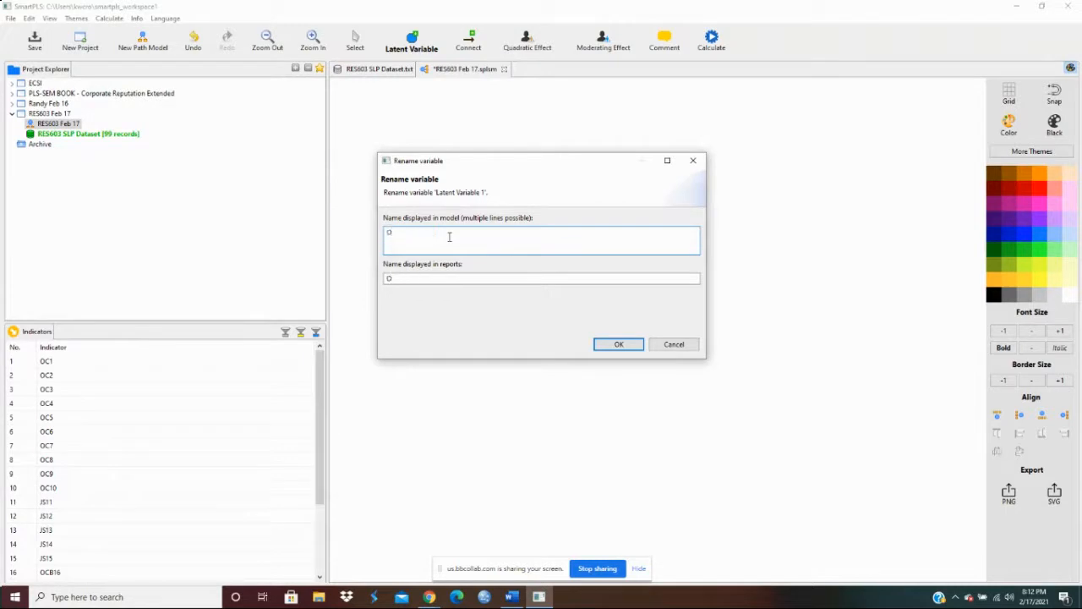
type("C")
left_click(618, 345)
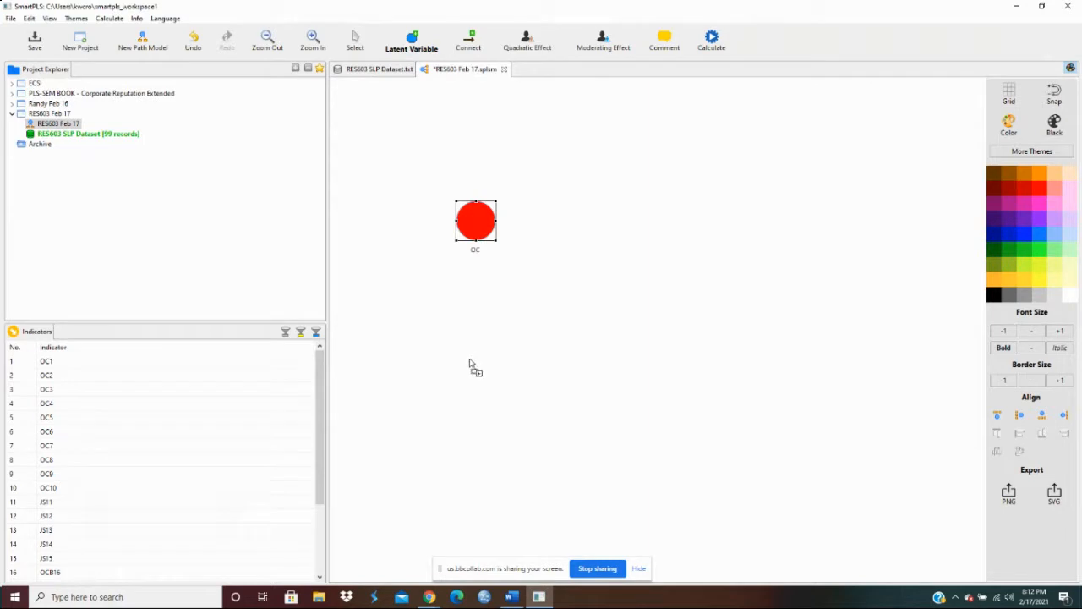
Add a second latent variable below OC and rename it JS for both the model and the reports.
left_click(471, 365)
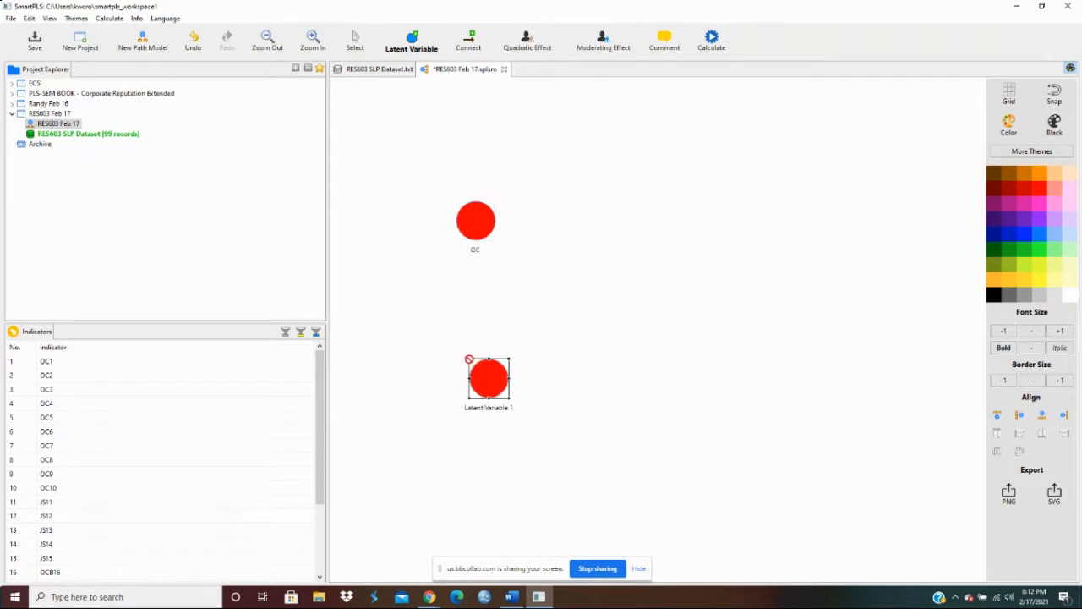
right_click(479, 378)
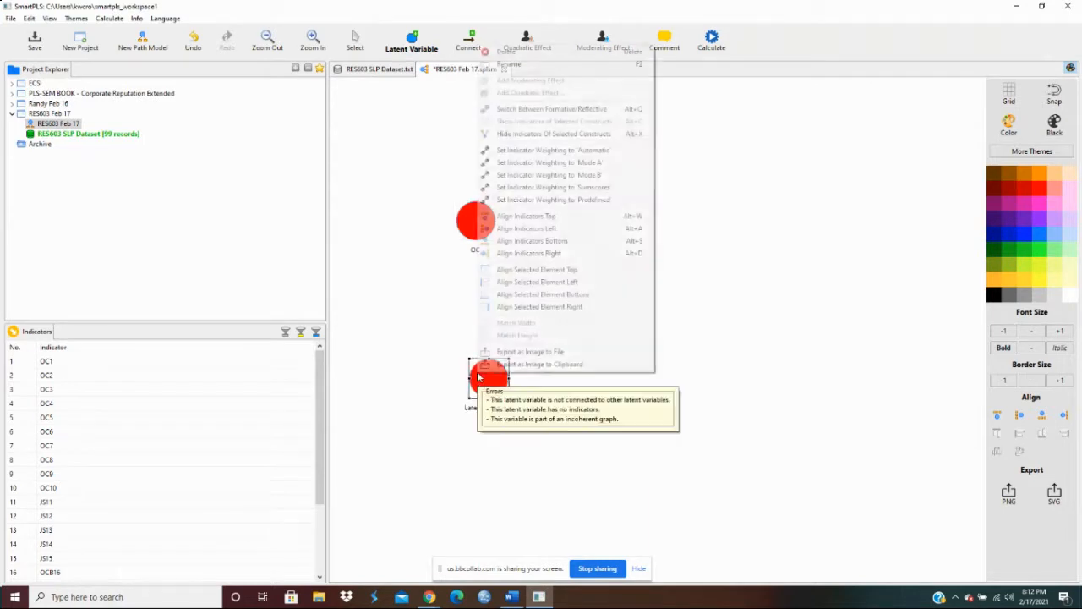
left_click(510, 64)
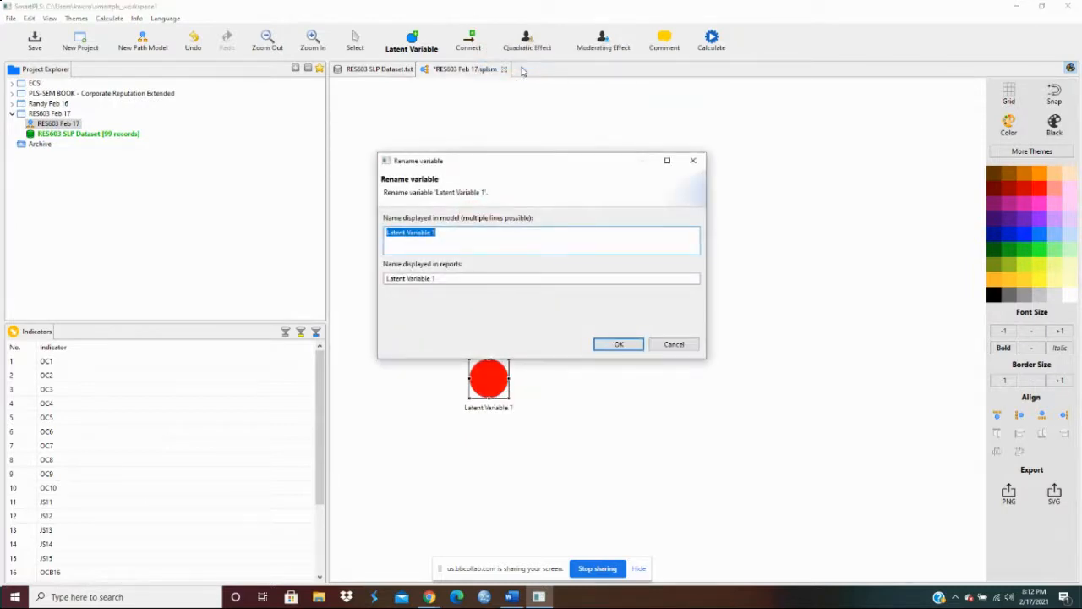
type("JS")
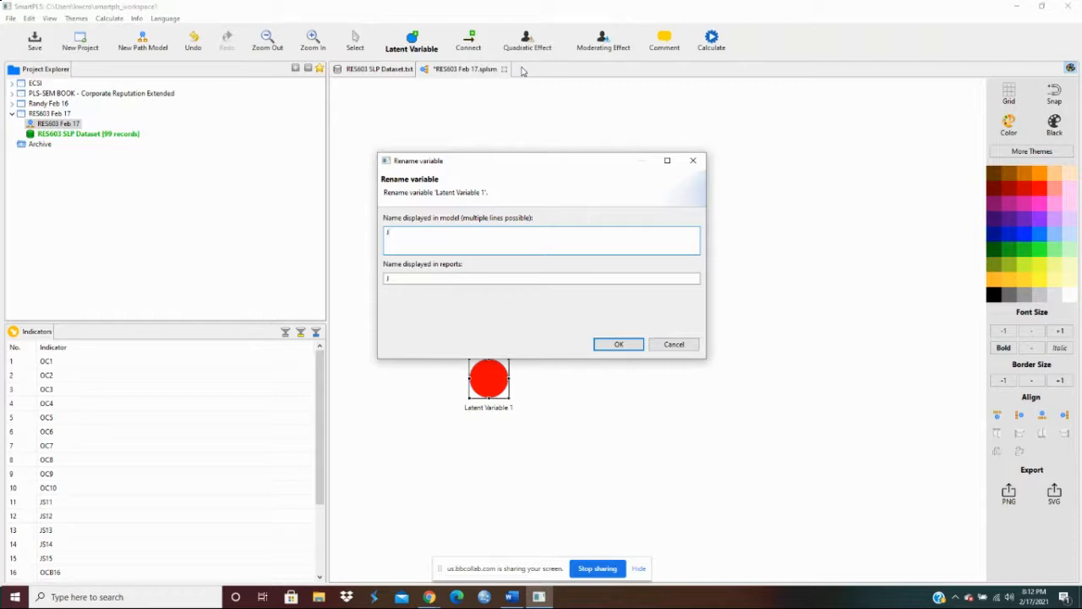
left_click(618, 345)
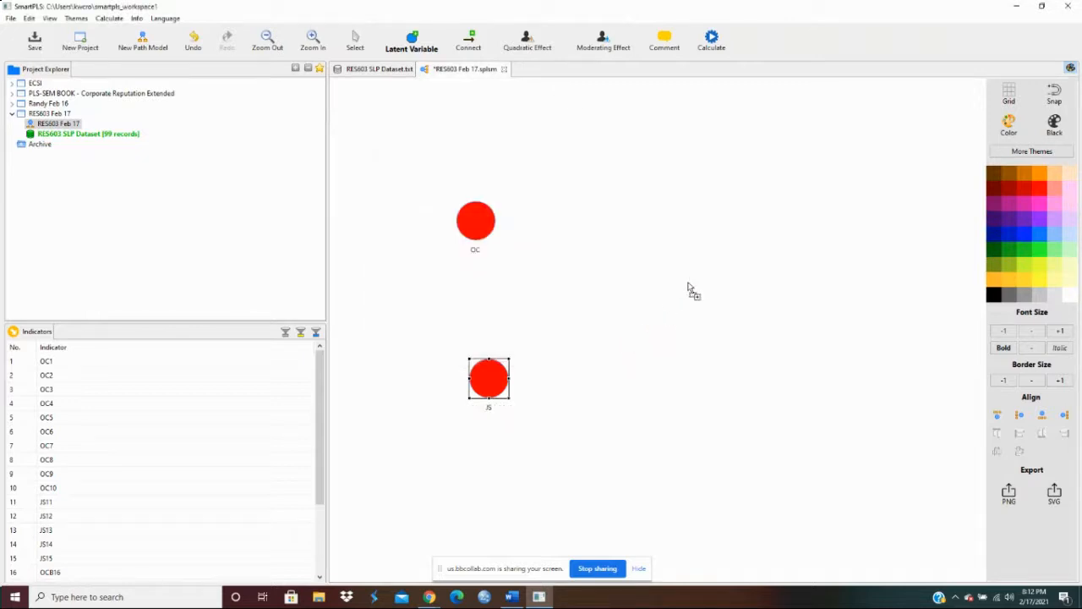
Add a third latent variable to the right of and vertically between OC and JS, and rename it OCB for the model and reports.
left_click(689, 285)
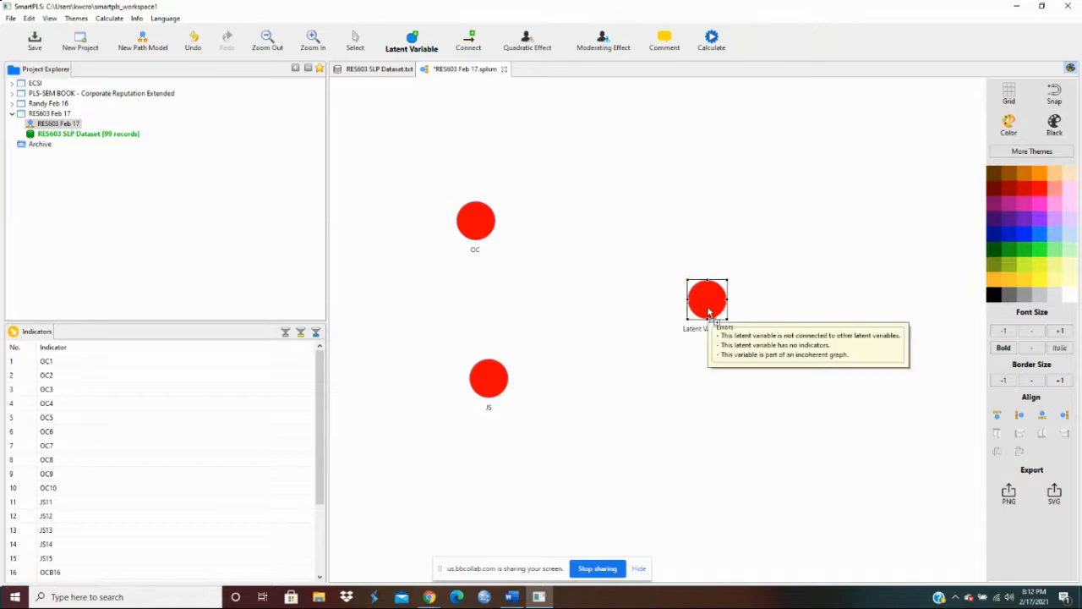
right_click(709, 313)
left_click(736, 279)
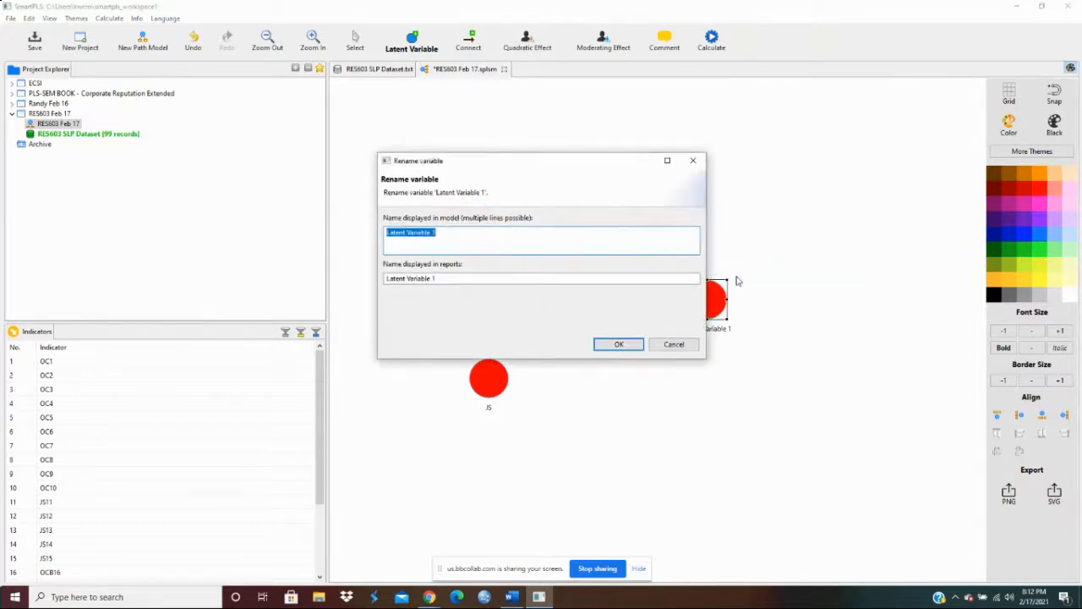
type("OCB")
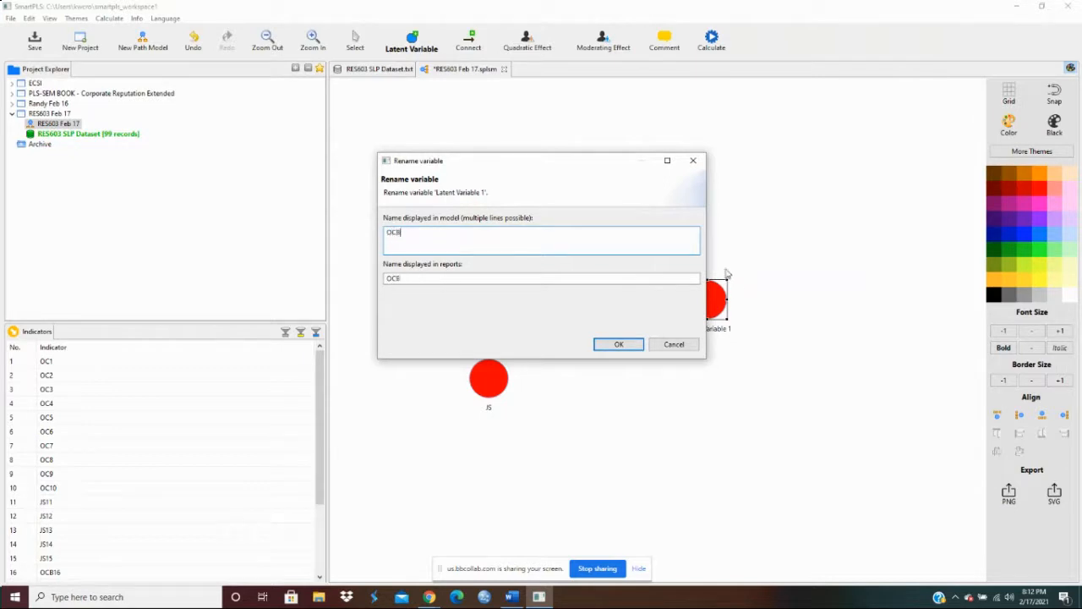
left_click(632, 347)
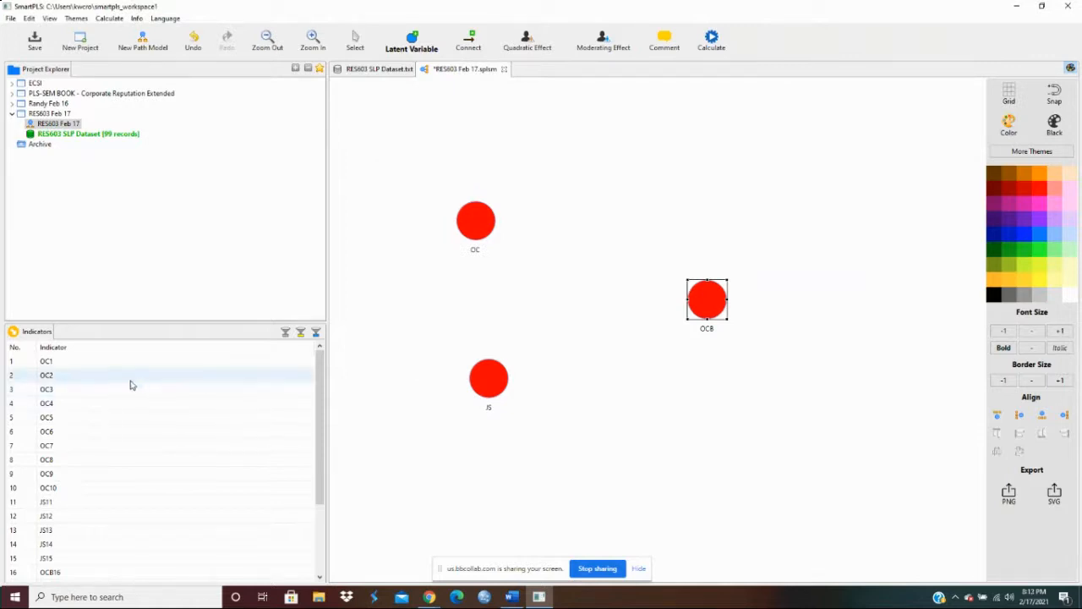
Assign the indicators OC1 through OC10 together to the OC latent variable.
left_click(62, 365)
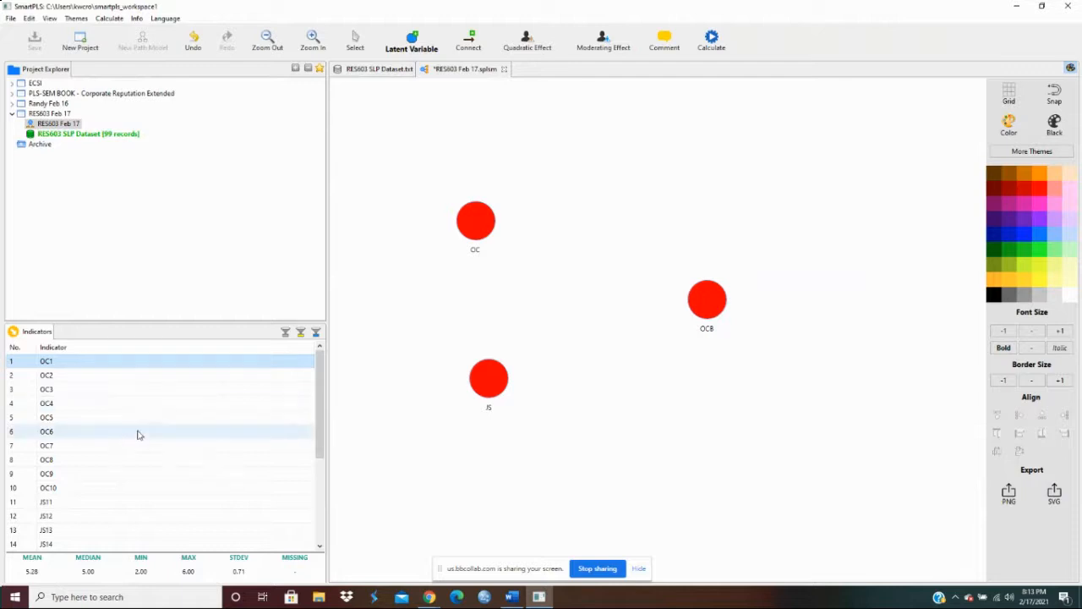
left_click(74, 489, "shift")
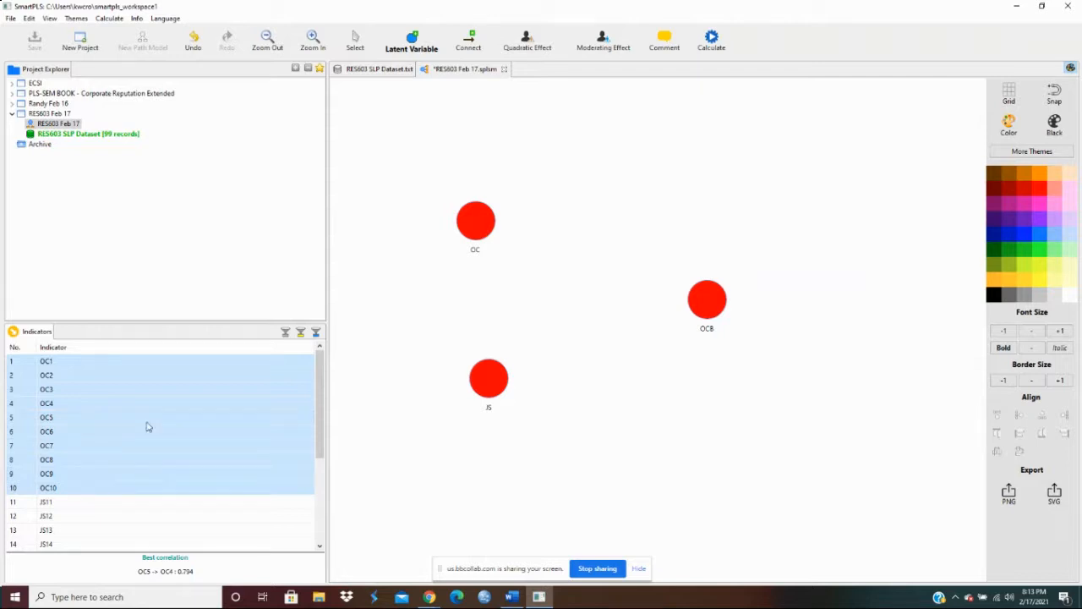
left_click_drag(147, 427, 482, 219)
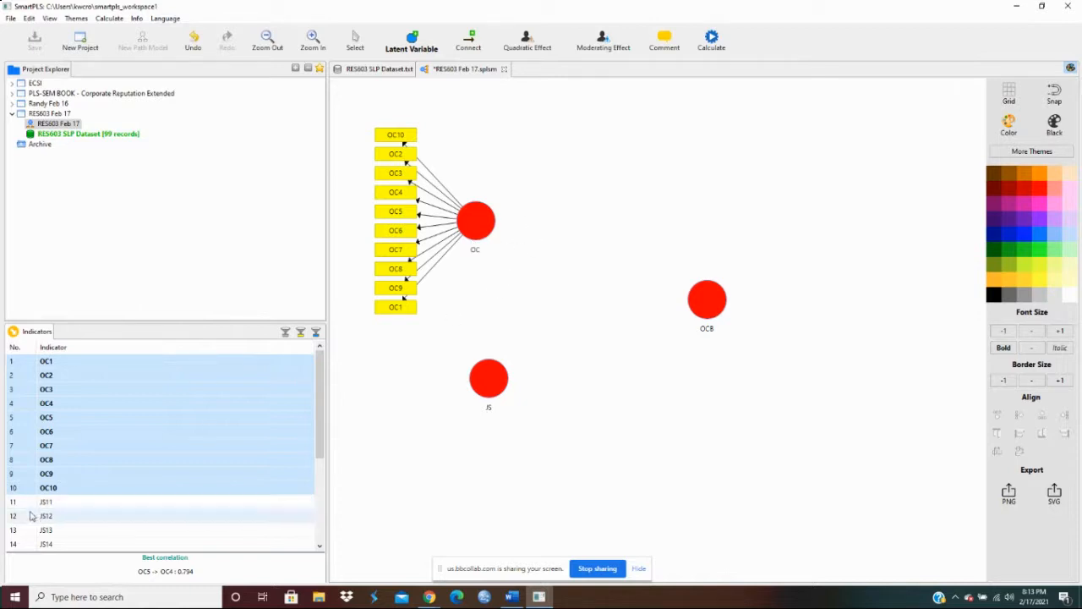
Assign the indicators JS11, JS12, JS13, JS14 and JS15 one by one to the JS latent variable.
scroll(95, 464, "down", 1)
scroll(95, 464, "down", 1)
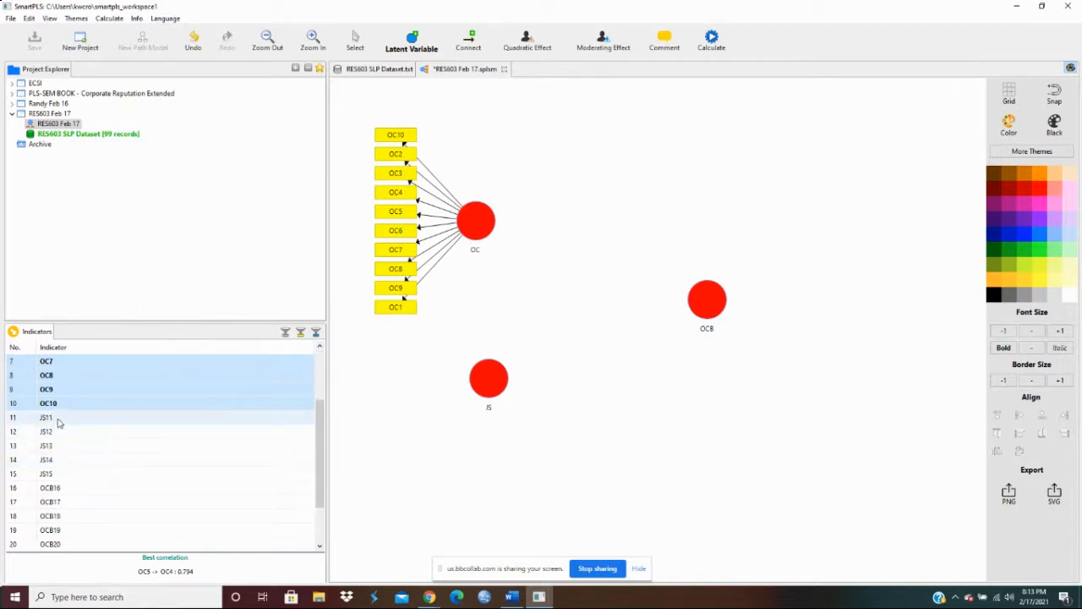
left_click_drag(59, 417, 487, 383)
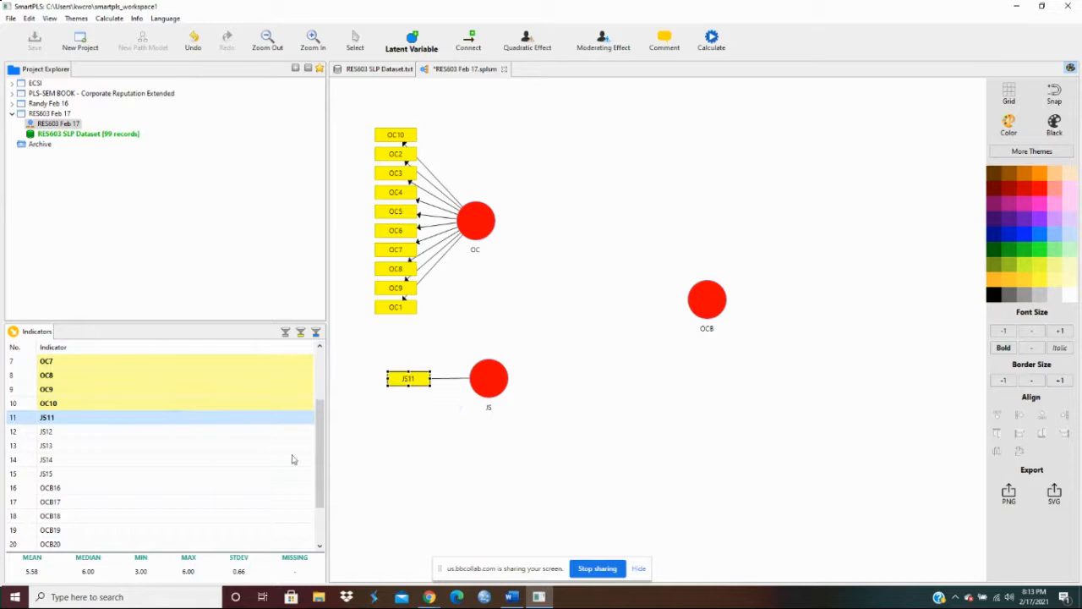
left_click_drag(70, 433, 479, 382)
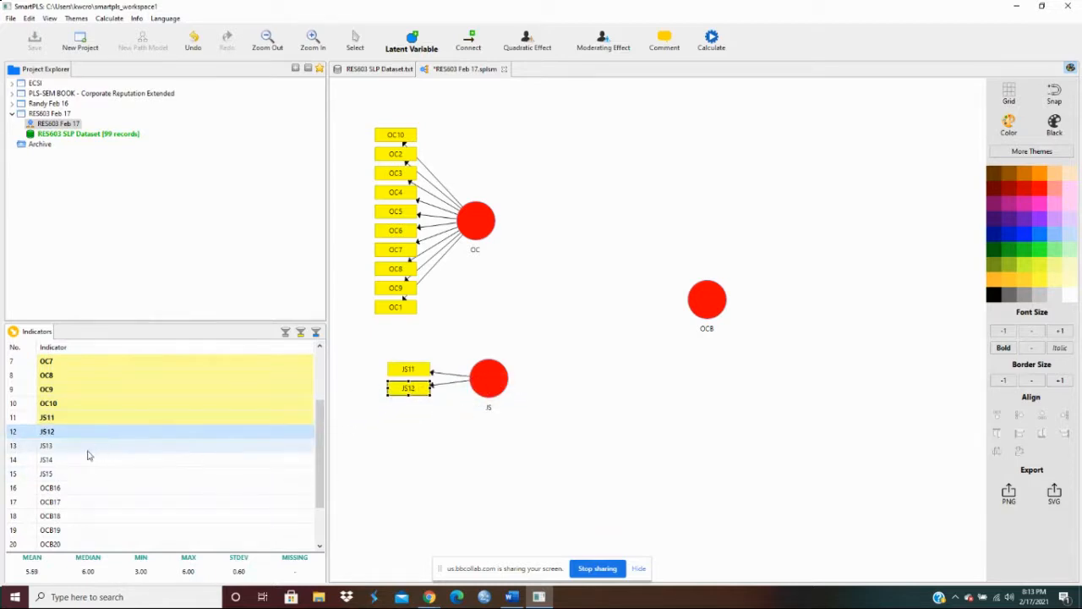
left_click_drag(84, 462, 486, 387)
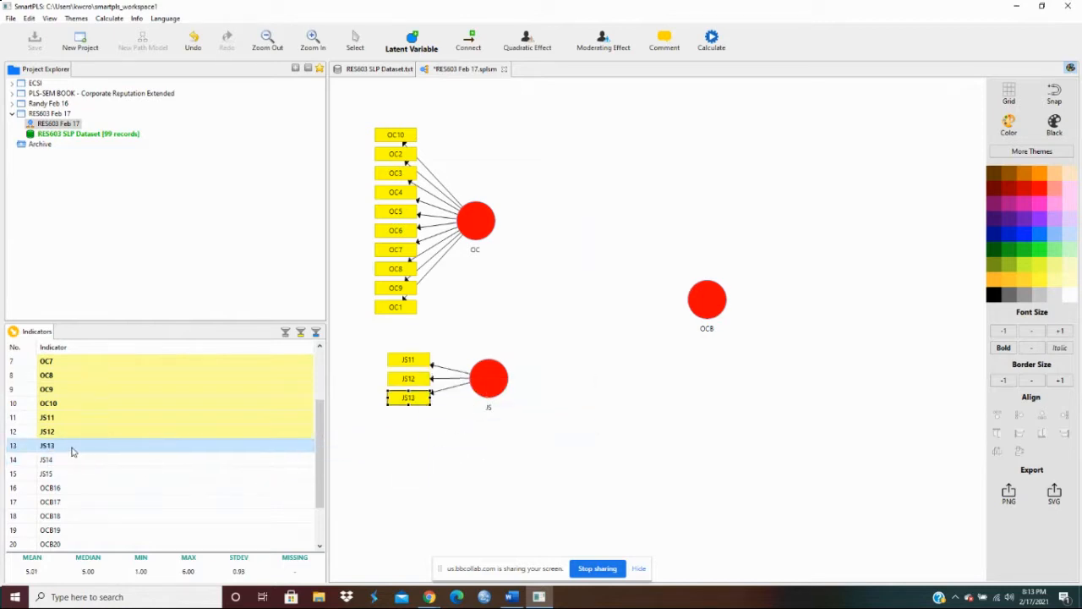
left_click_drag(60, 461, 475, 401)
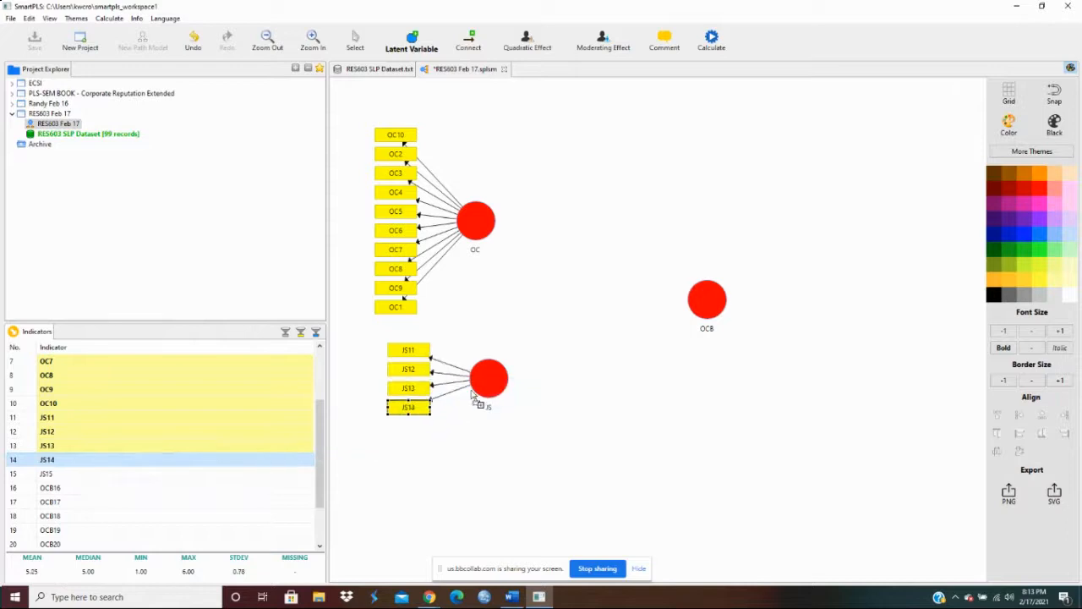
left_click(91, 480)
left_click_drag(92, 481, 493, 411)
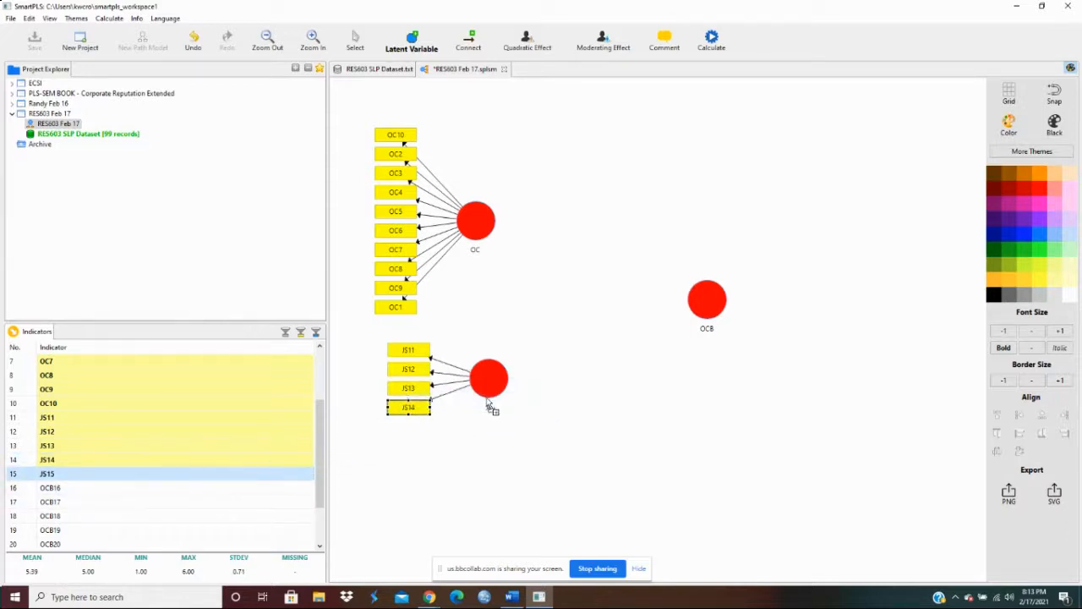
Assign the indicators OCB16 through OCB23 together to the OCB latent variable.
left_click(44, 491)
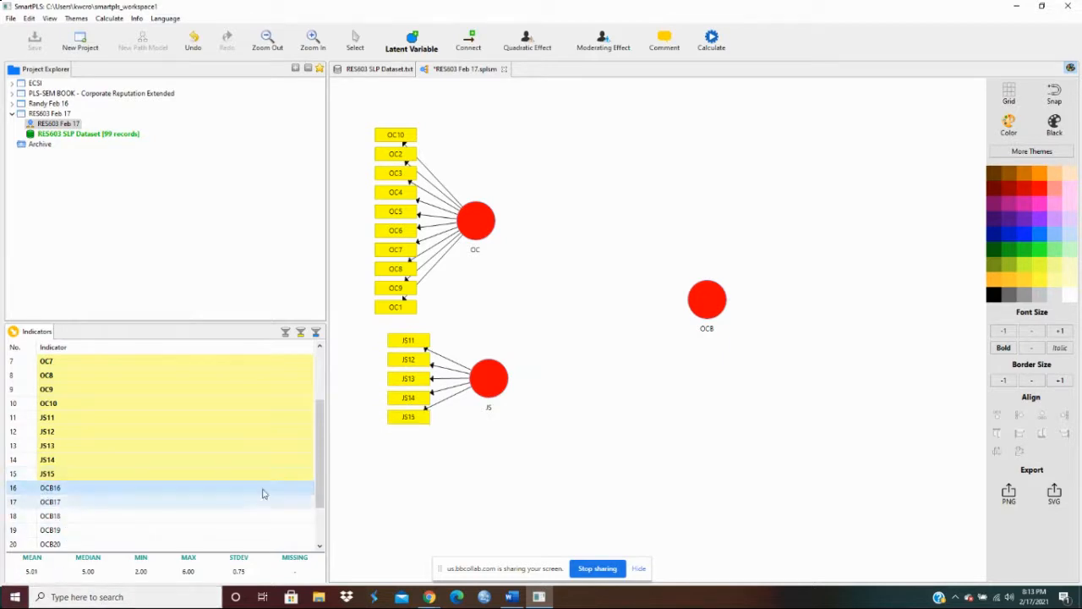
scroll(254, 449, "down", 2)
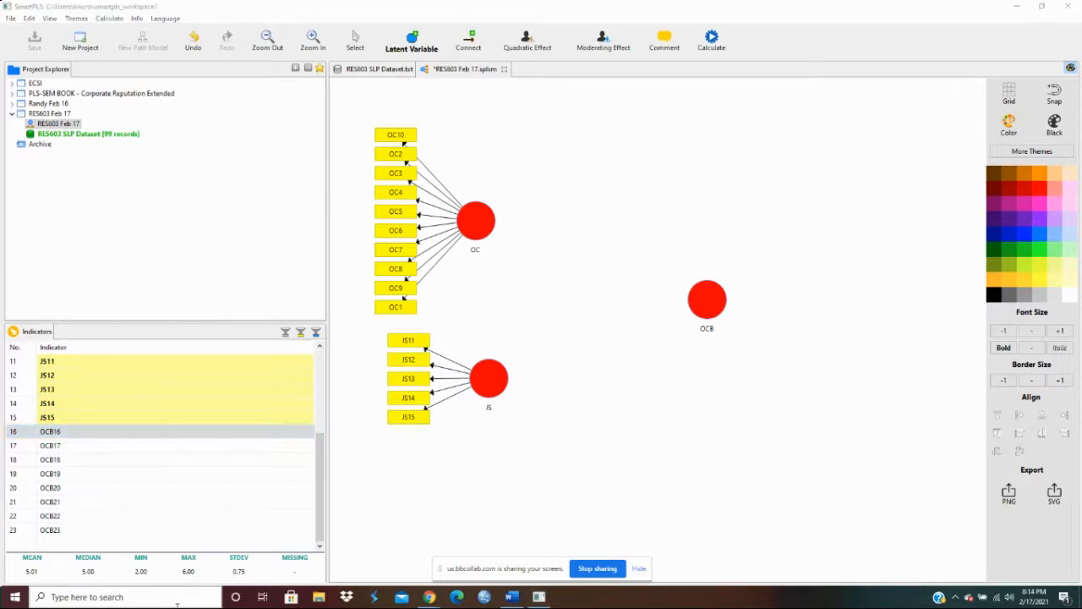
right_click(177, 604)
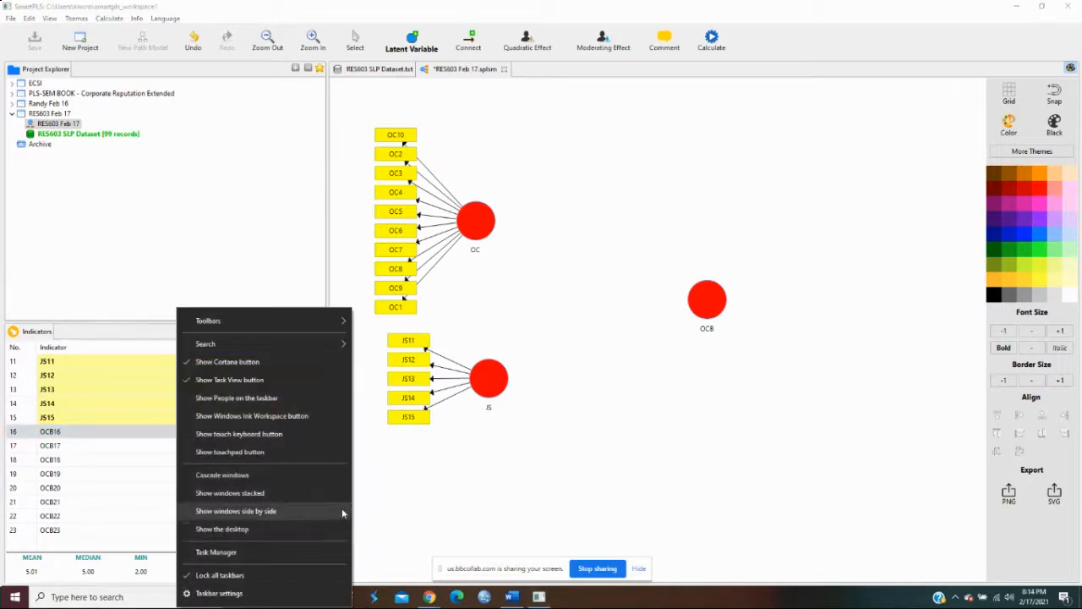
left_click(366, 507)
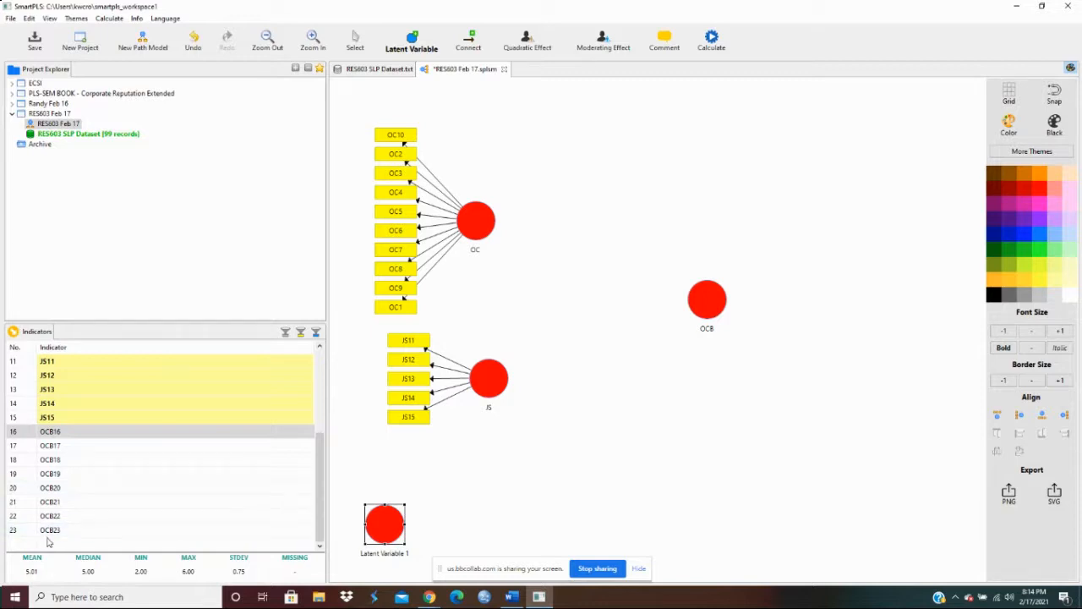
left_click(51, 530, "shift")
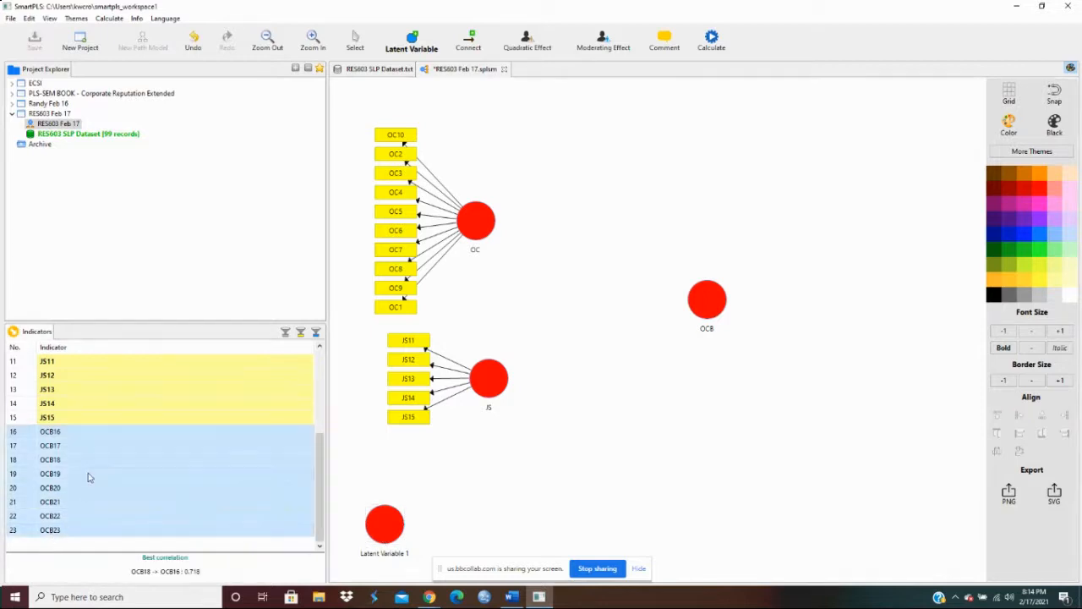
left_click_drag(89, 446, 732, 298)
right_click(714, 299)
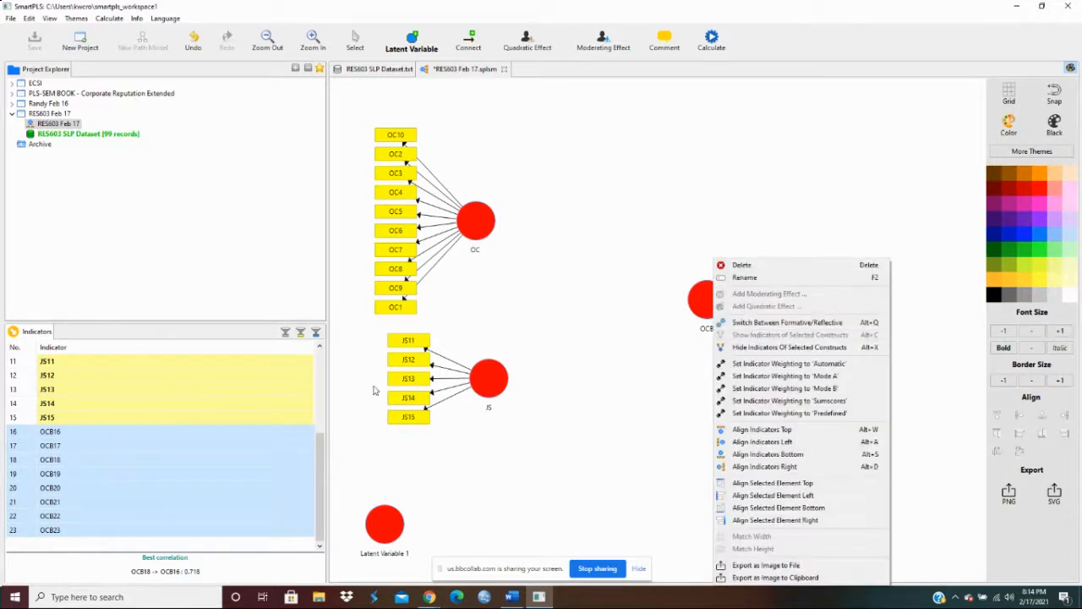
left_click_drag(241, 467, 706, 306)
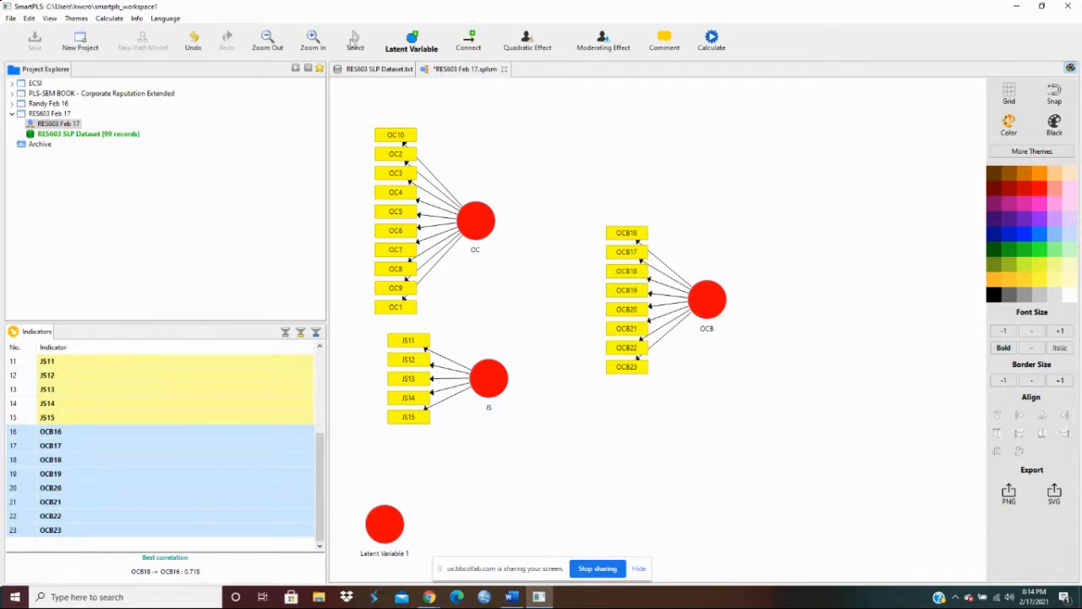
Leave latent variable placement mode and align OCB's indicators on the right side of its construct.
left_click(355, 40)
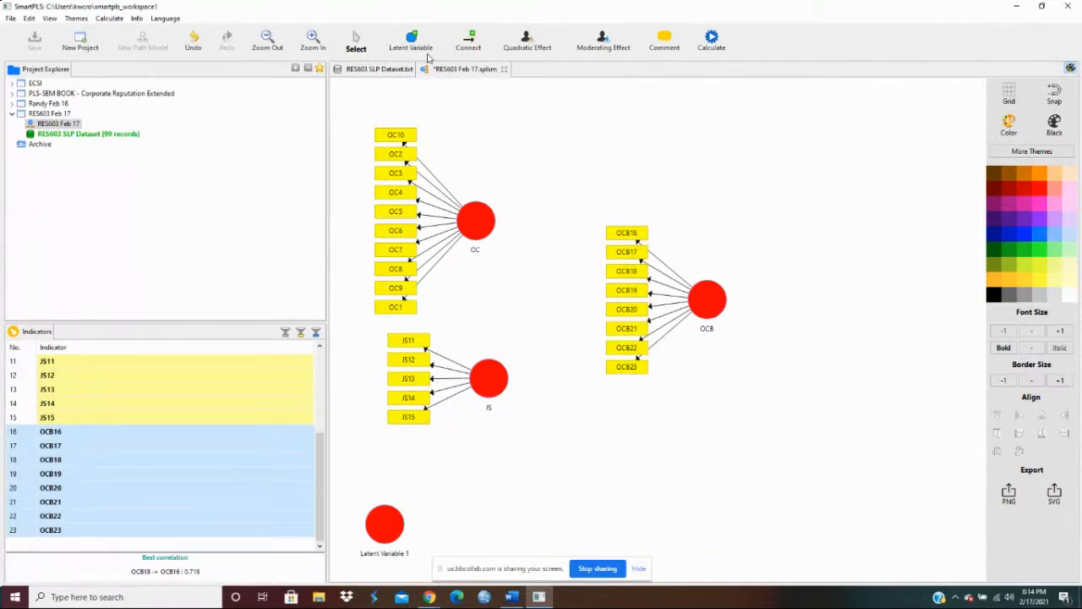
right_click(709, 303)
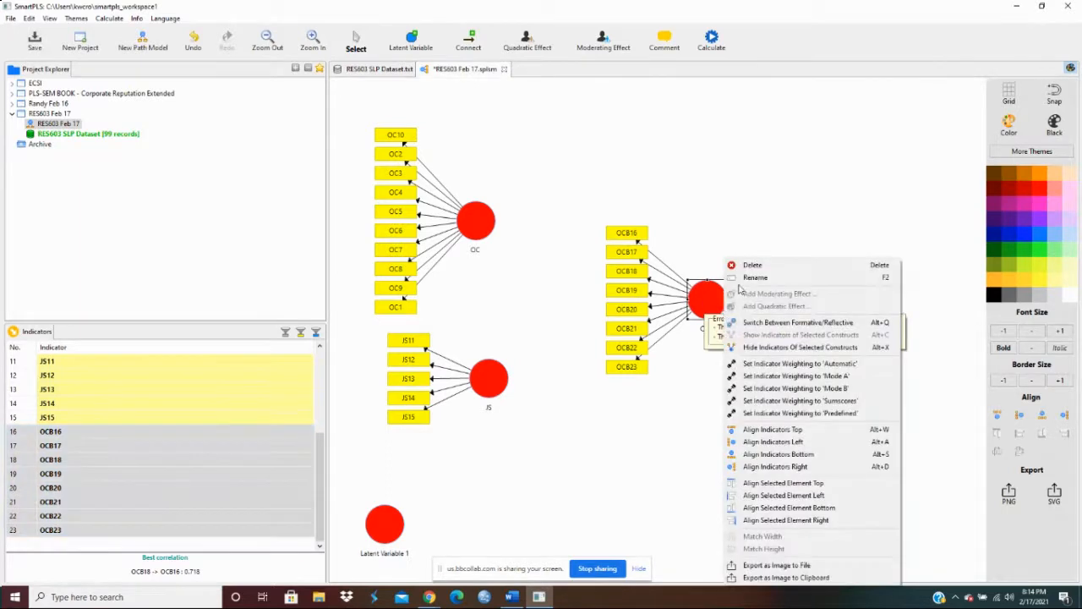
left_click(778, 466)
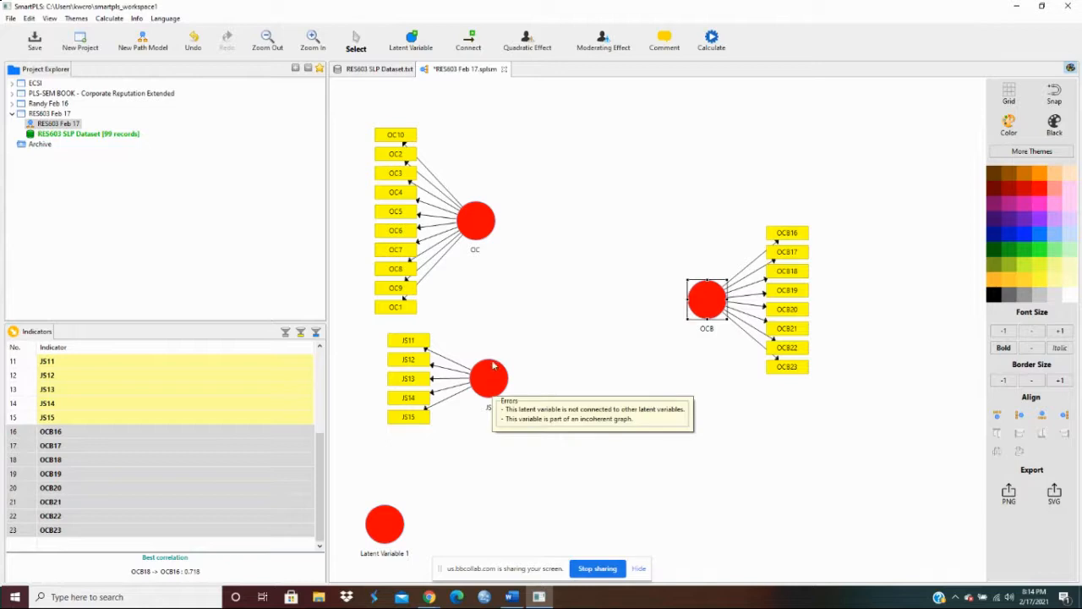
Align the indicators of the JS latent variable at the bottom of its construct.
left_click(500, 388)
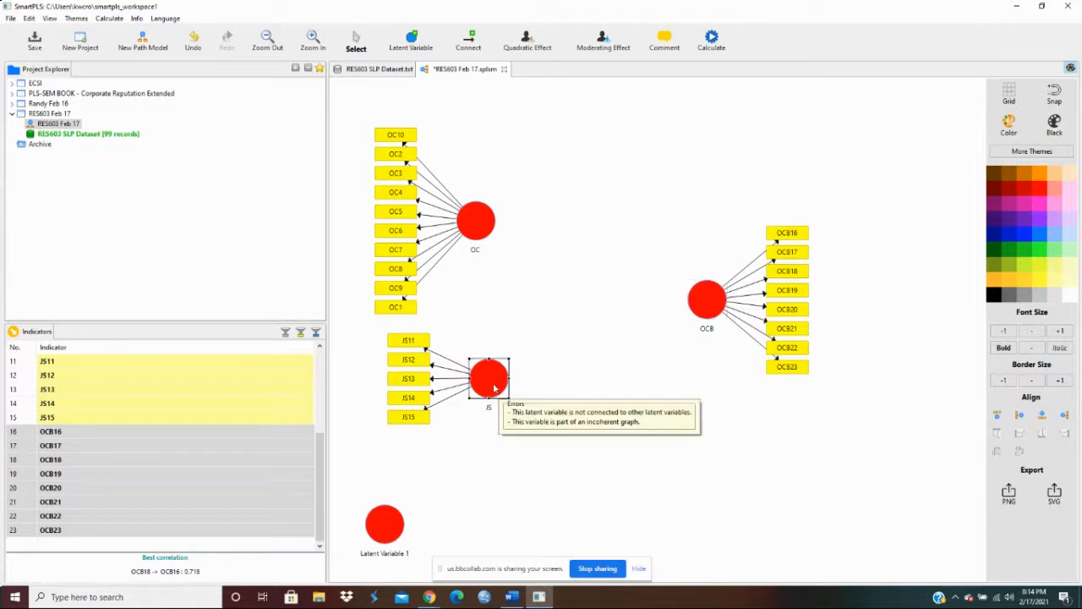
right_click(497, 388)
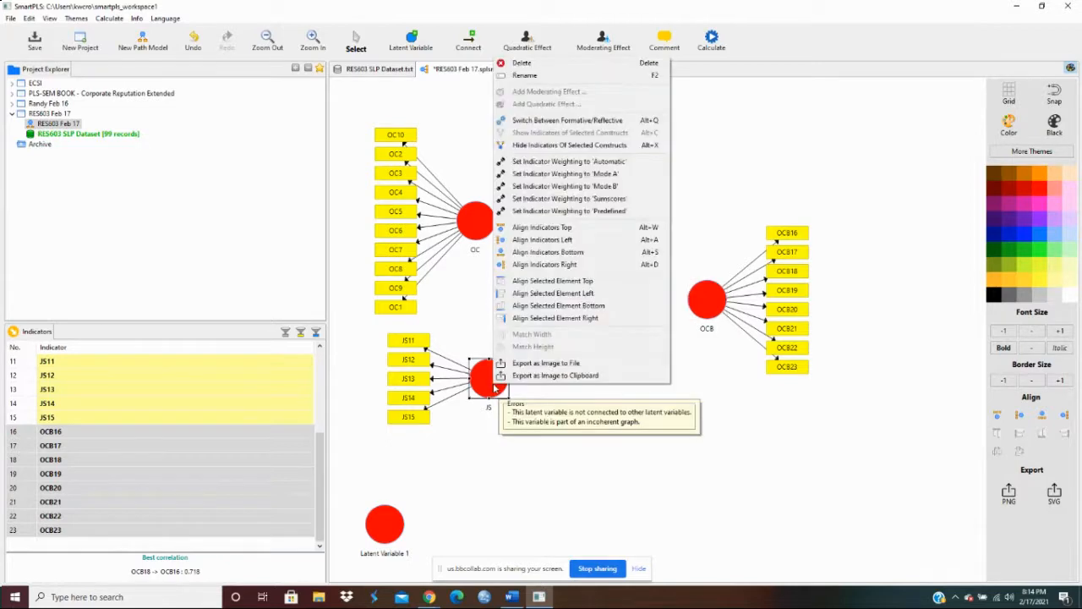
left_click(564, 253)
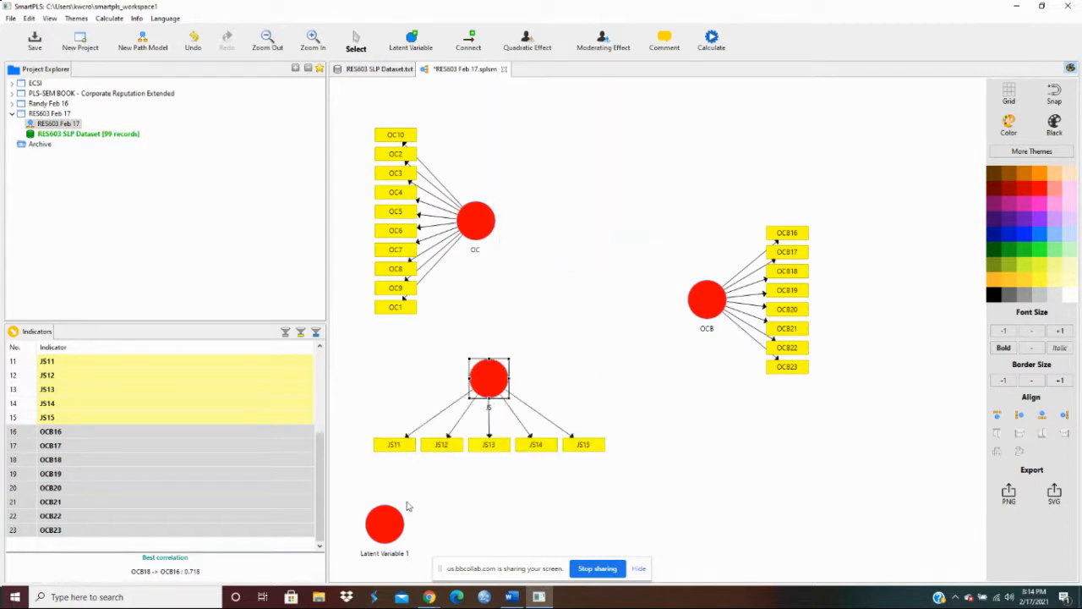
Delete the stray unnamed latent variable below the JS indicators from the path model.
mouse_move(385, 526)
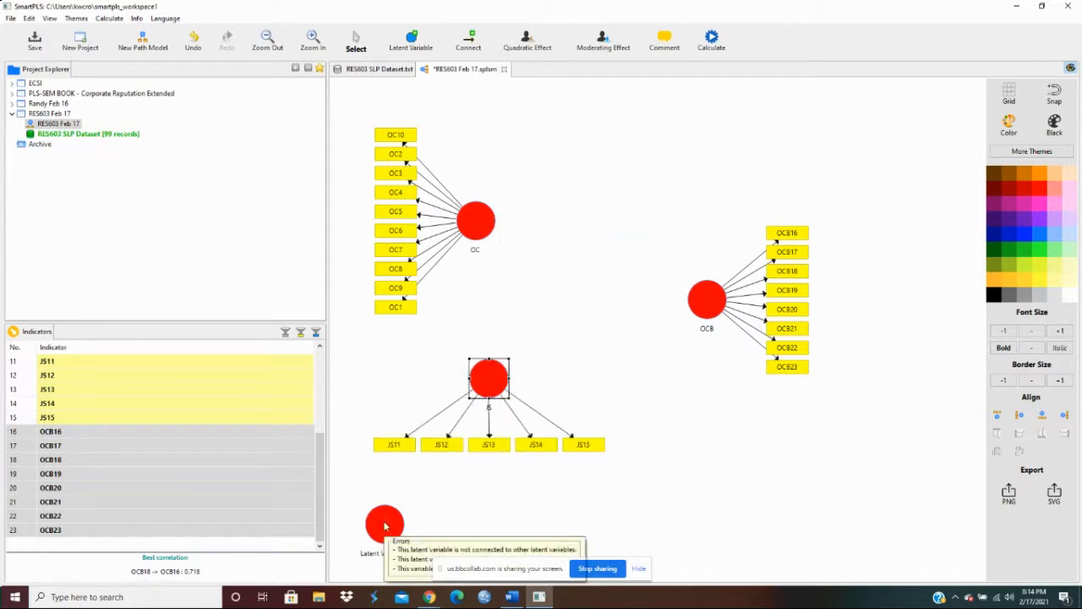
left_click(385, 526)
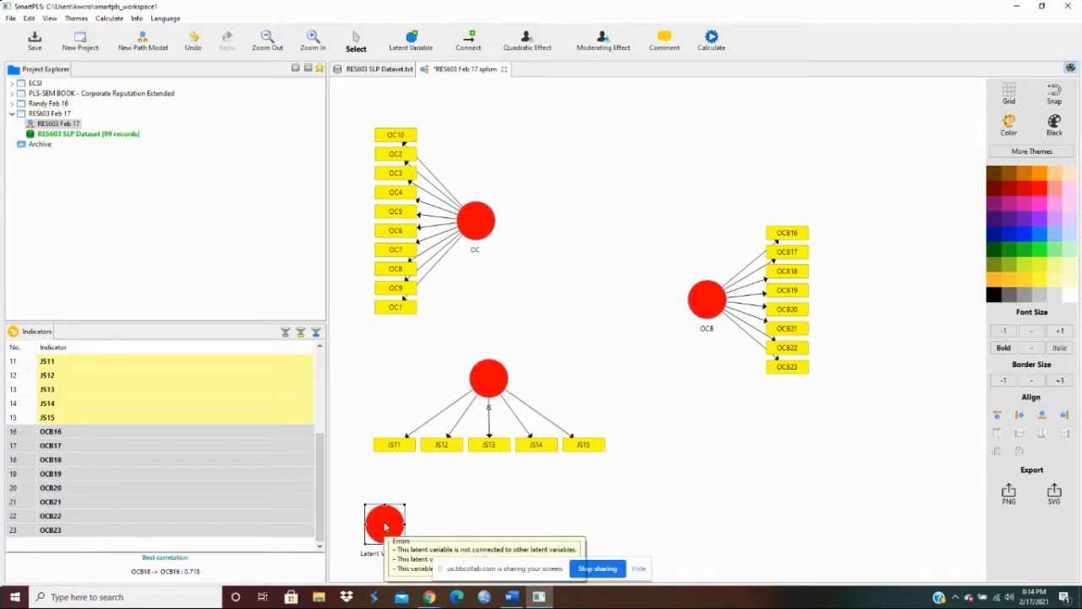
key("Delete")
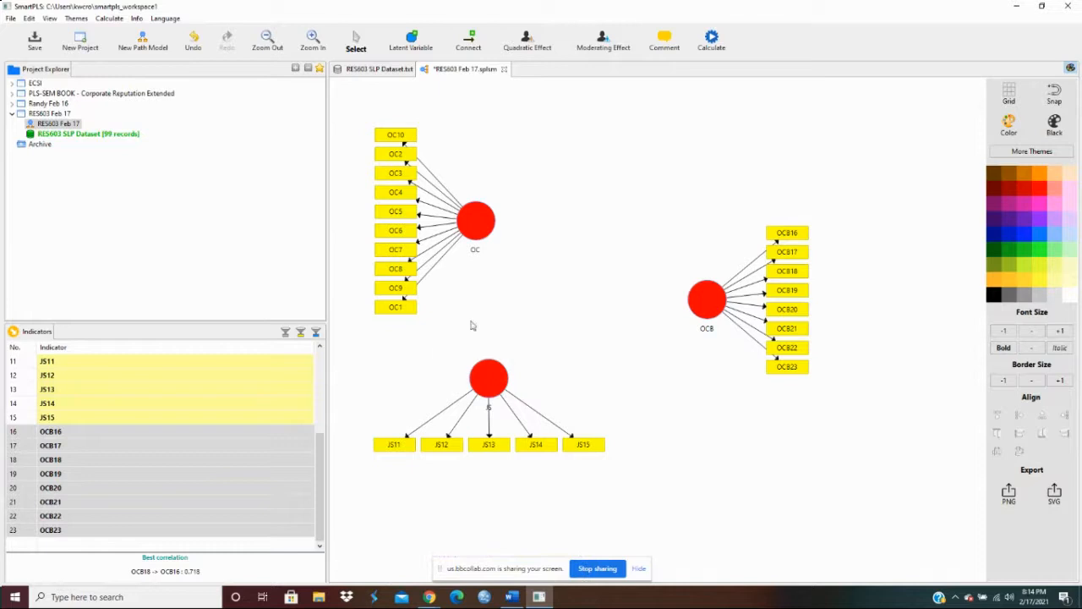
Connect the latent variables with paths from OC to OCB, from OC to JS, and from JS to OCB.
left_click(471, 43)
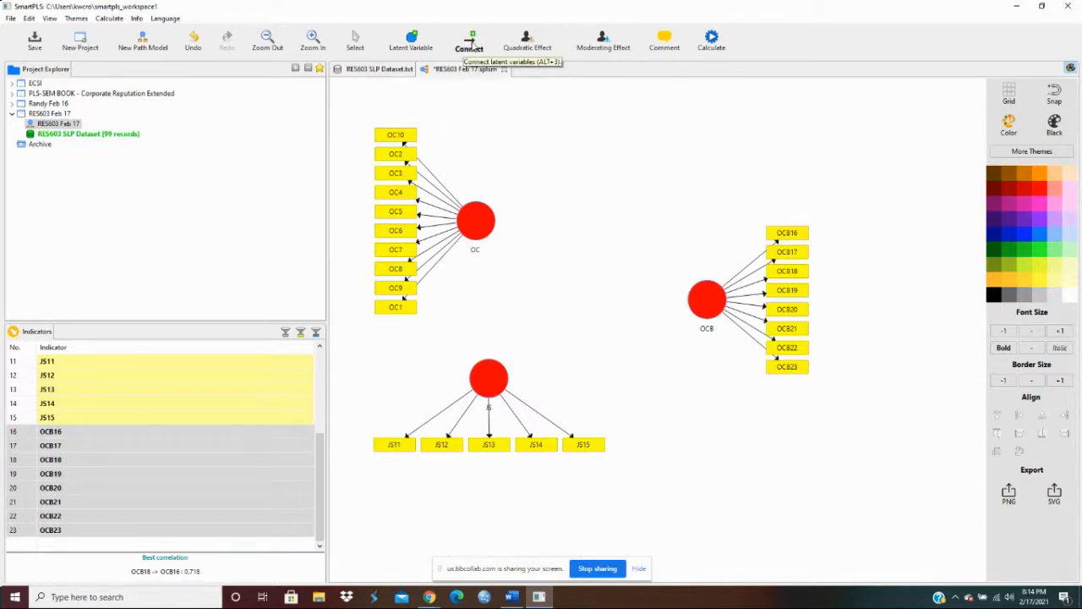
left_click_drag(495, 236, 695, 298)
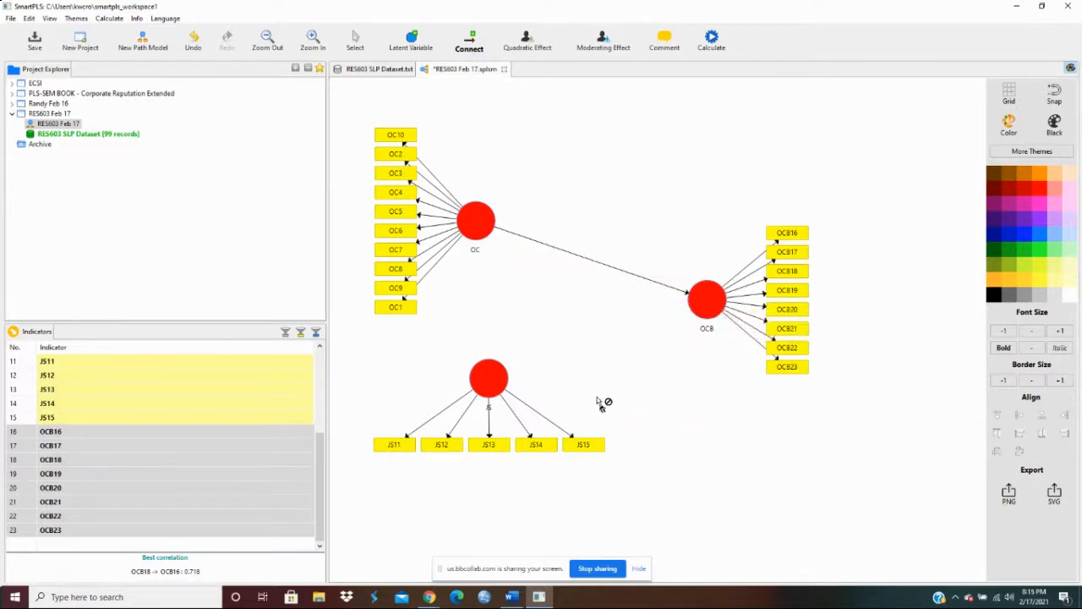
mouse_move(499, 387)
mouse_move(483, 244)
left_mouse_down()
mouse_move(483, 299)
mouse_move(502, 358)
mouse_move(493, 375)
mouse_move(511, 392)
mouse_move(561, 358)
mouse_move(697, 309)
left_mouse_up()
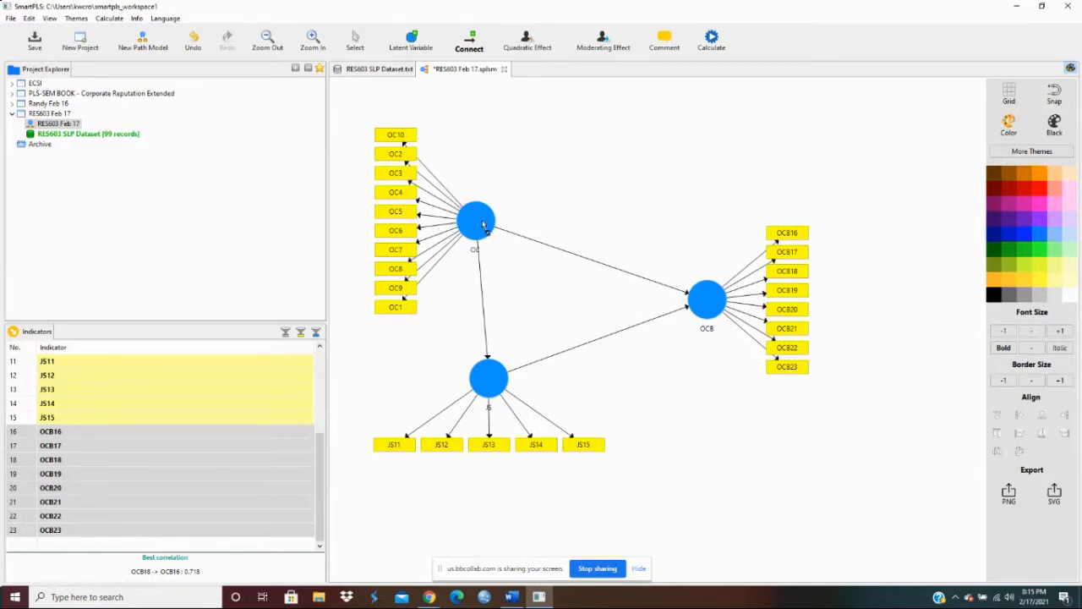
Run the PLS Algorithm with the Factor weighting scheme and 3000 maximum iterations, opening the full report after calculation.
left_click(714, 48)
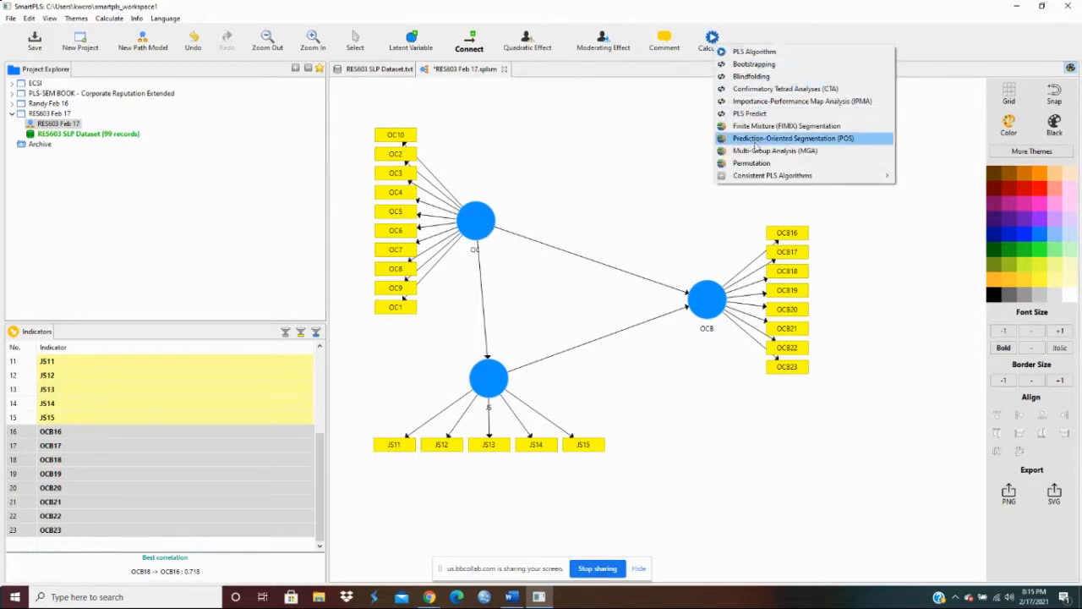
mouse_move(784, 182)
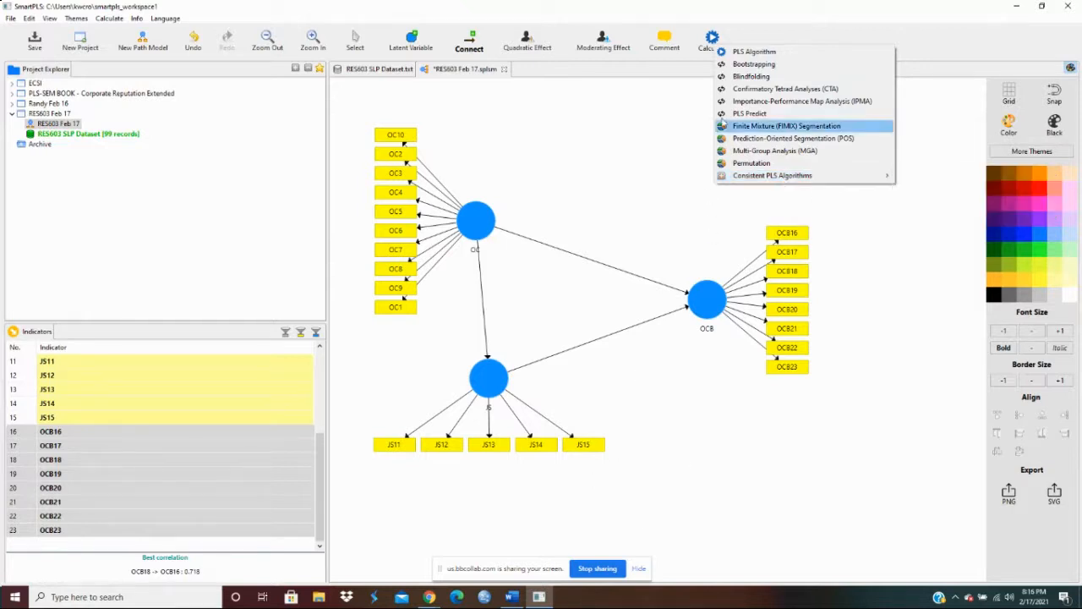
left_click(742, 54)
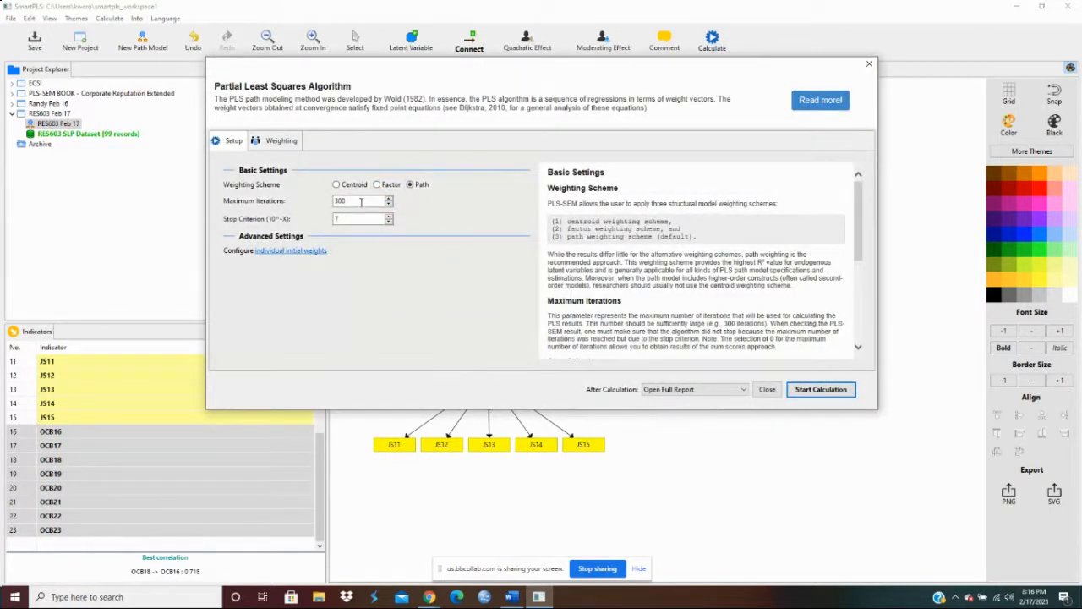
left_click(361, 201)
type("0")
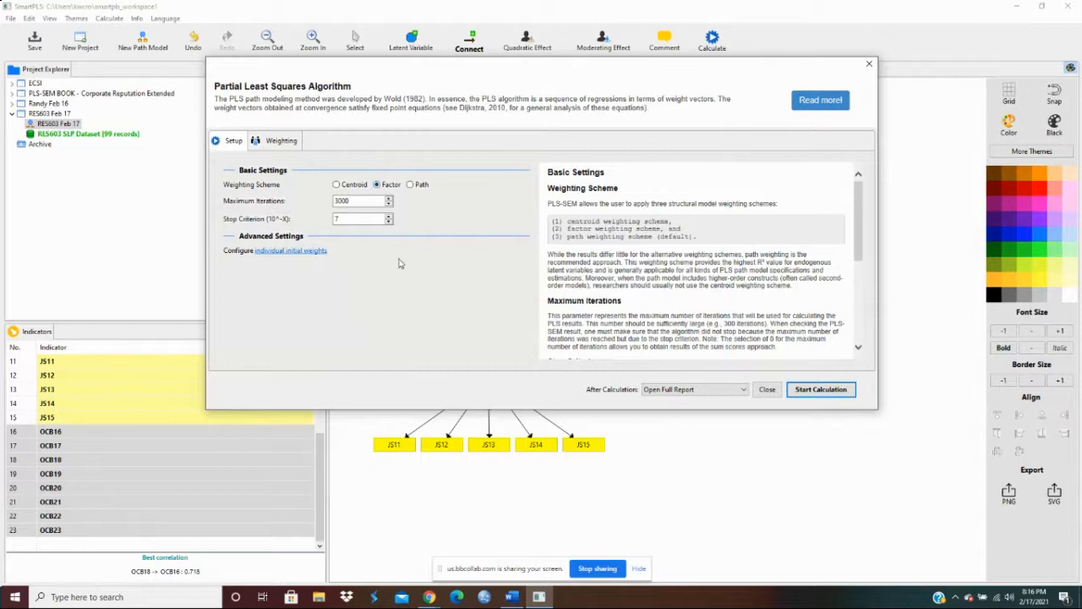
left_click(820, 389)
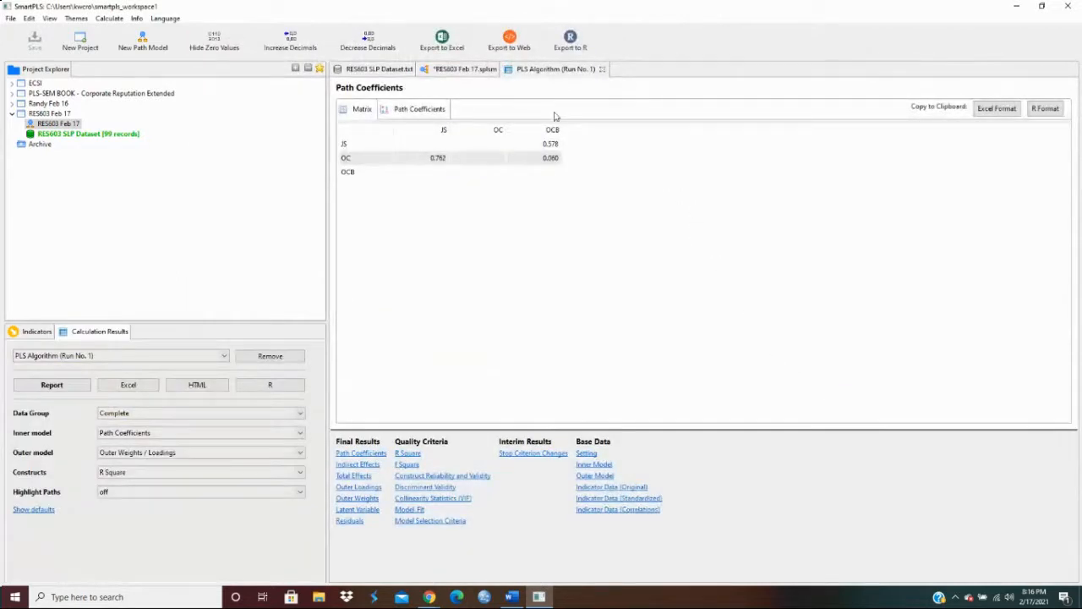
Return to the path model and delete the OC9 indicator from the OC construct.
left_click(471, 71)
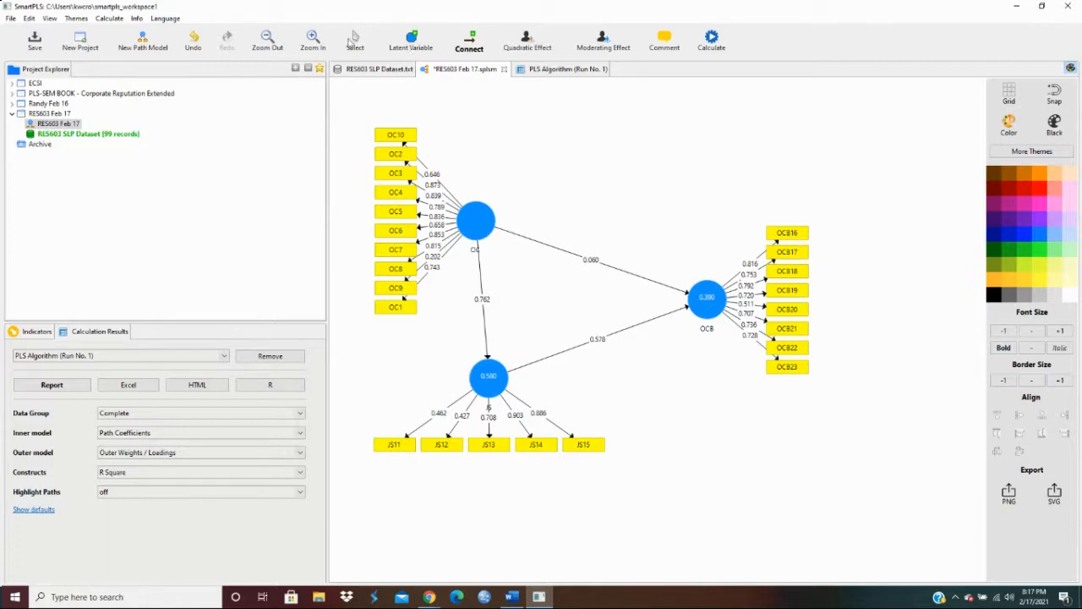
left_click(355, 40)
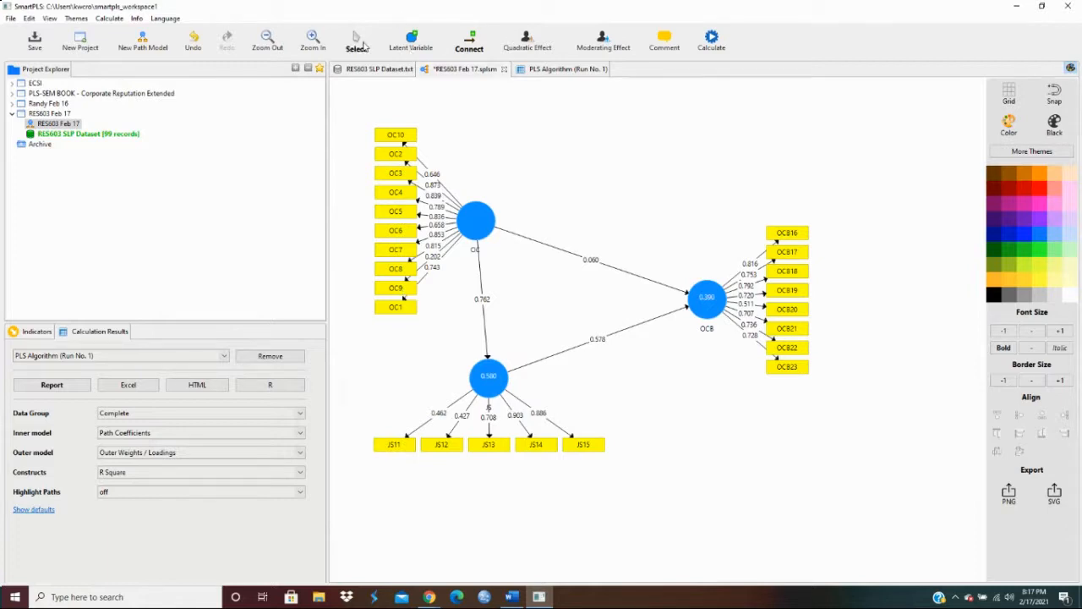
left_click(407, 293)
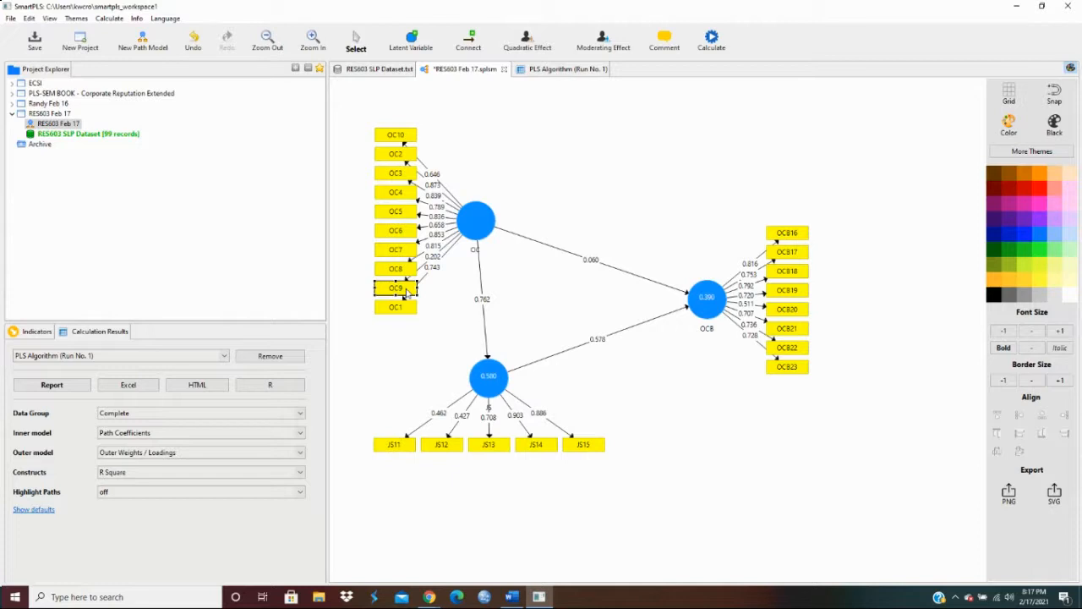
key("Delete")
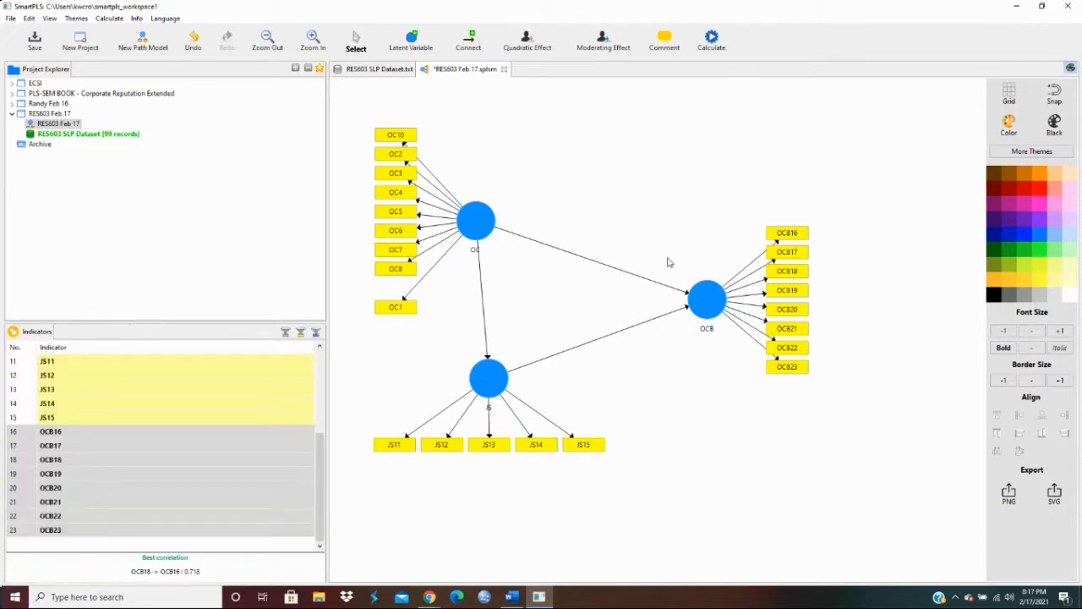
Recalculate the model without OC9 using the PLS Algorithm.
left_click(714, 47)
left_click(741, 52)
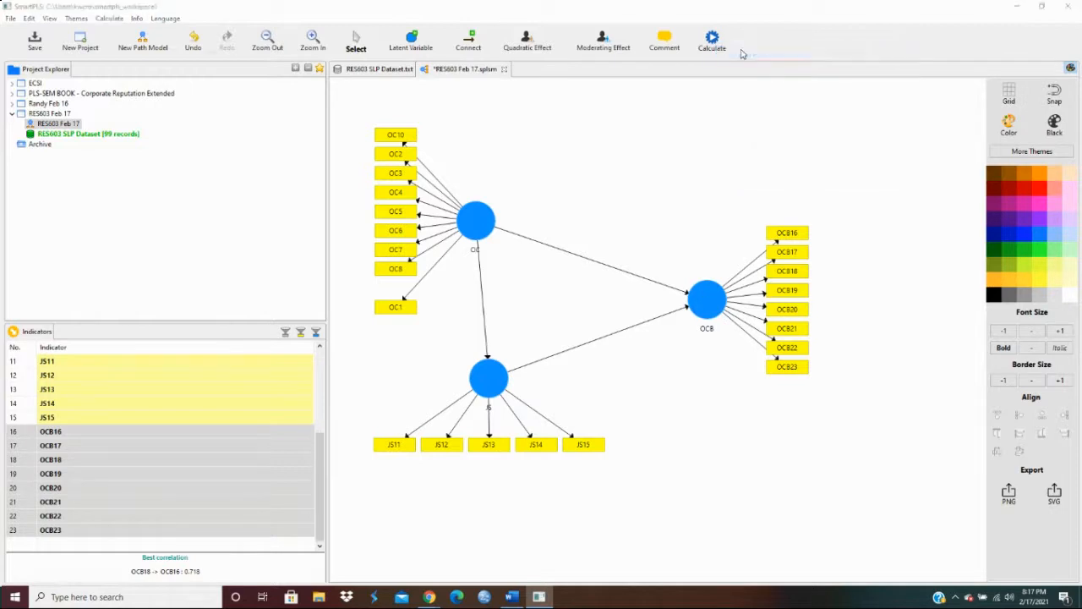
left_click(816, 389)
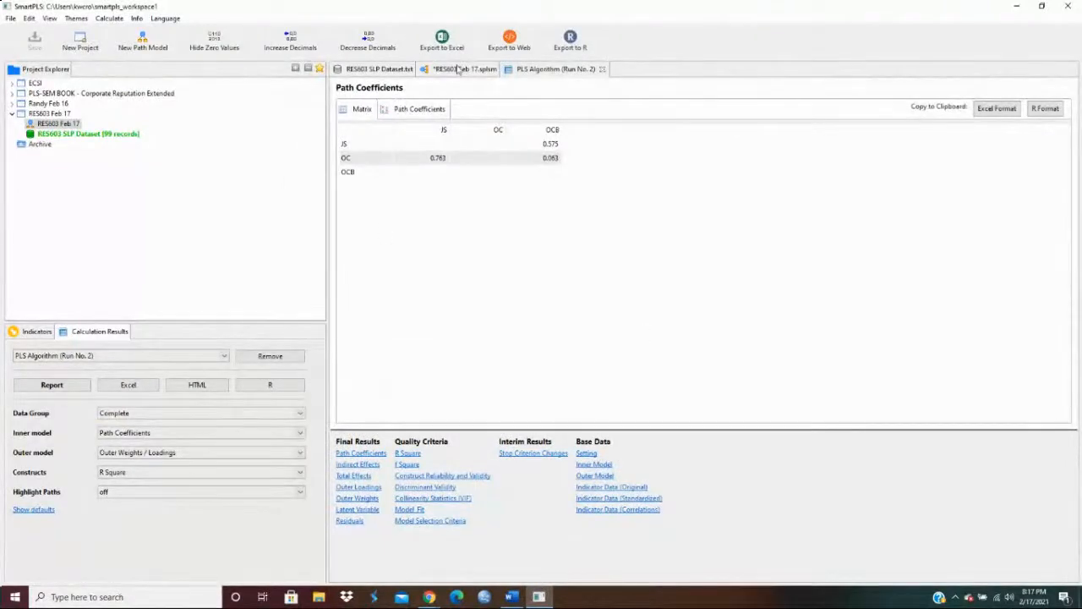
Review the path coefficients and loadings on the model diagram, and the report's construct reliability and validity.
left_click(459, 69)
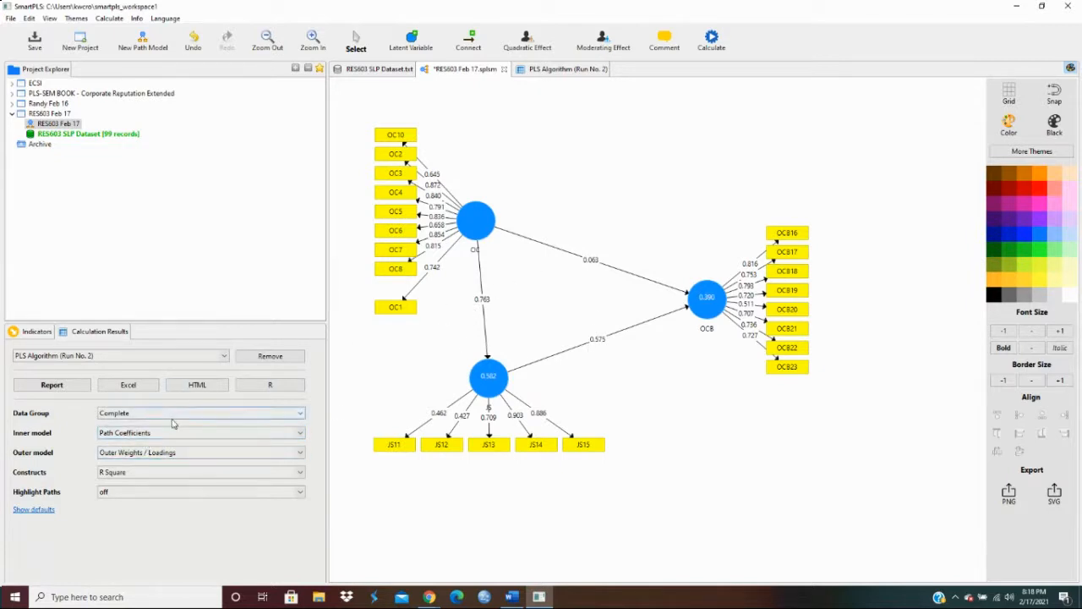
left_click(299, 434)
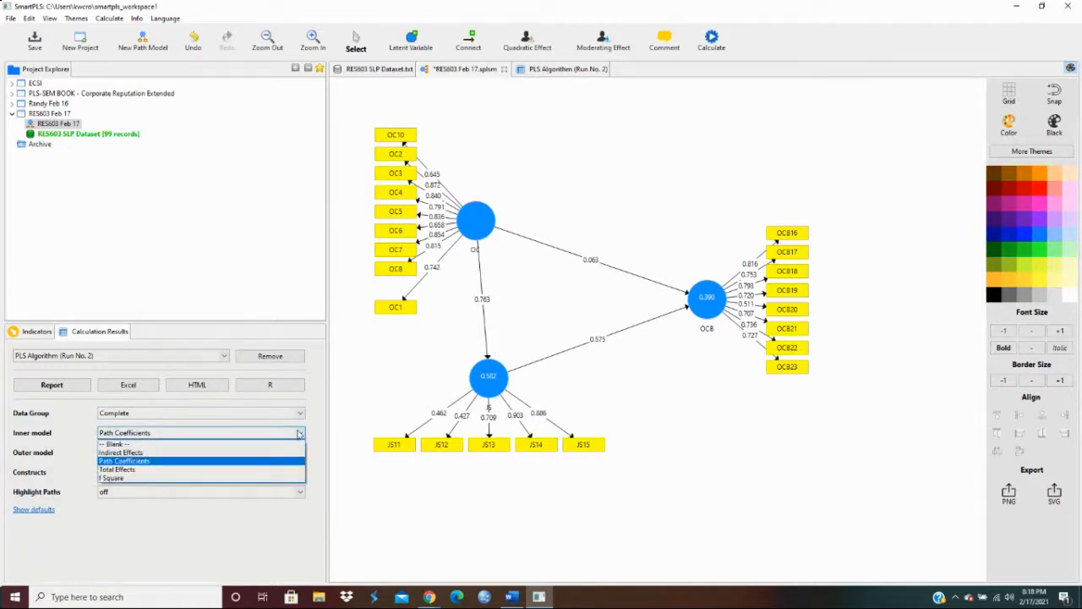
left_click(298, 433)
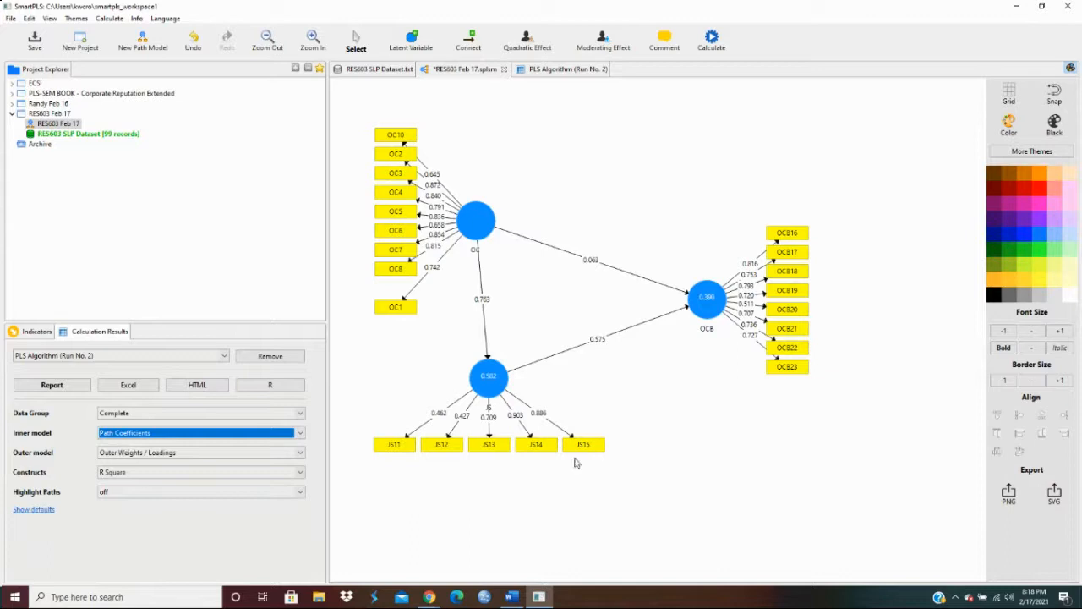
left_click(547, 70)
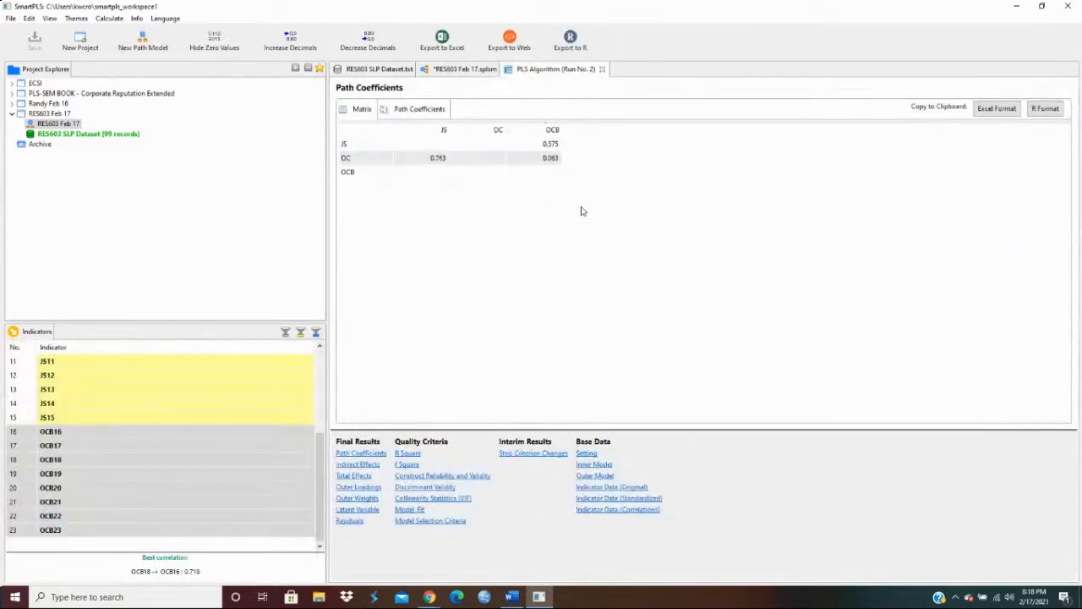
left_click(442, 477)
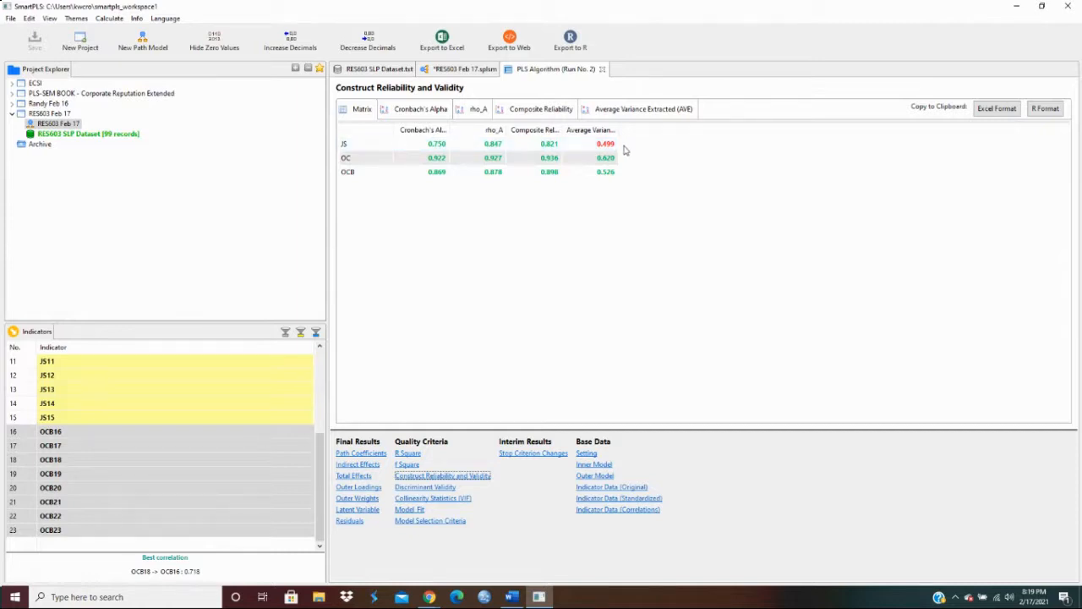
Return to the path model and delete the JS12 indicator from the JS construct.
left_click(463, 70)
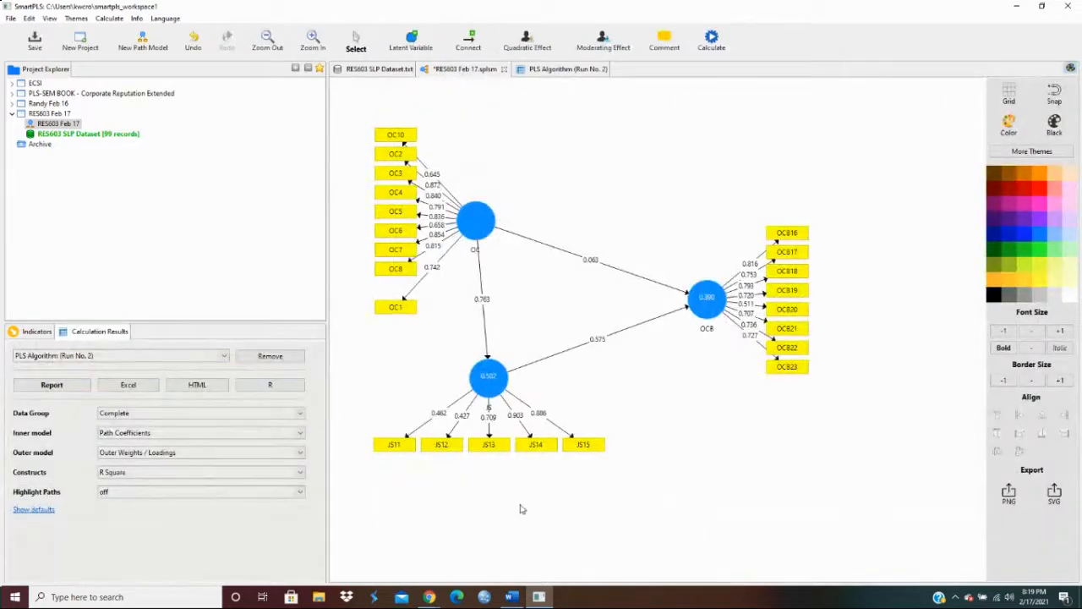
left_click(443, 446)
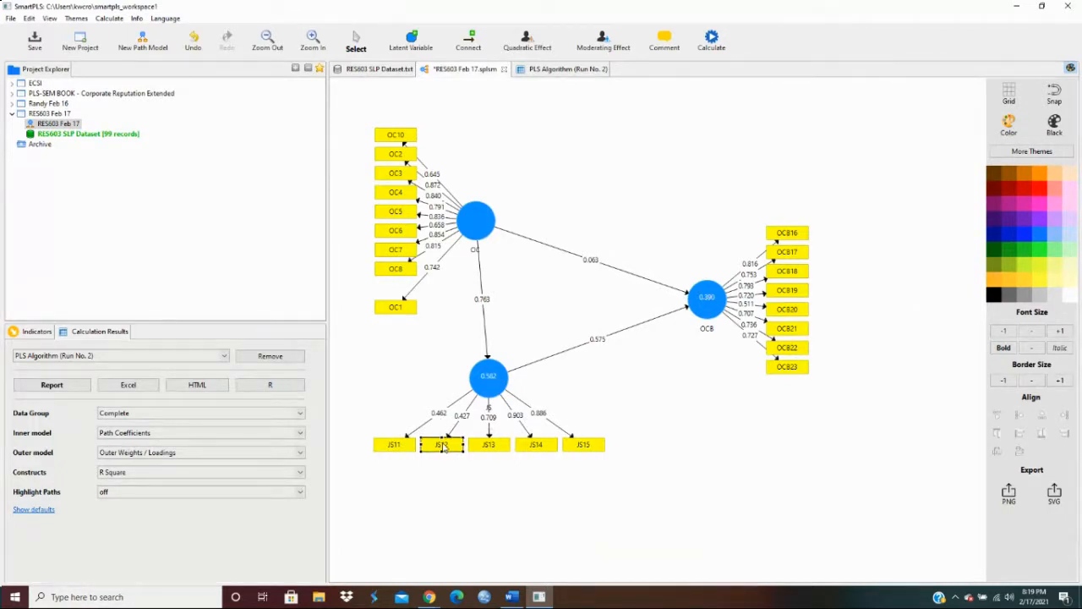
key("Delete")
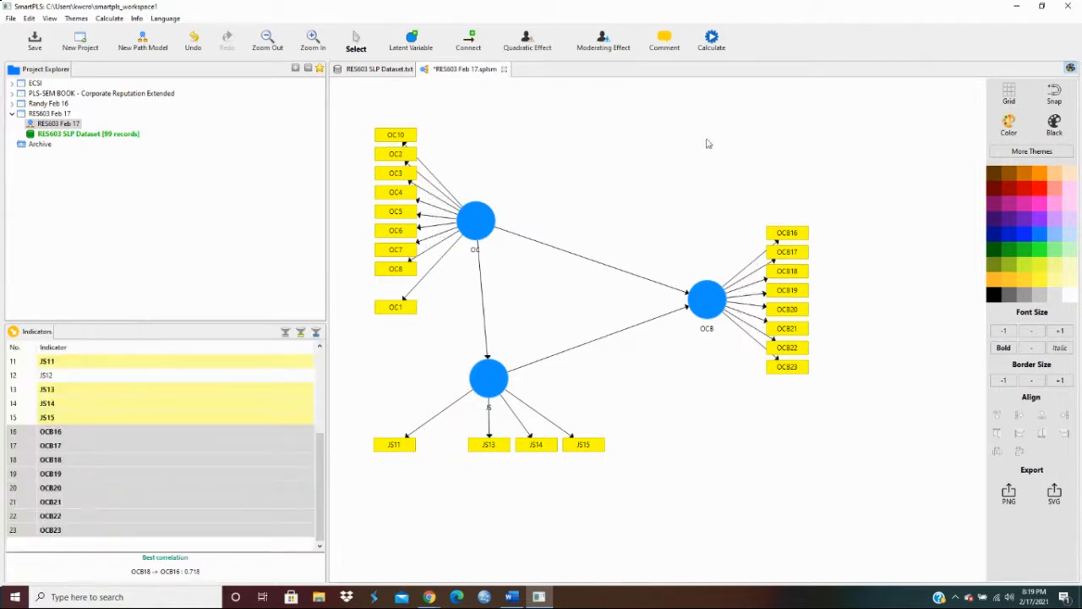
Recalculate the model without JS12 using the PLS Algorithm.
left_click(712, 39)
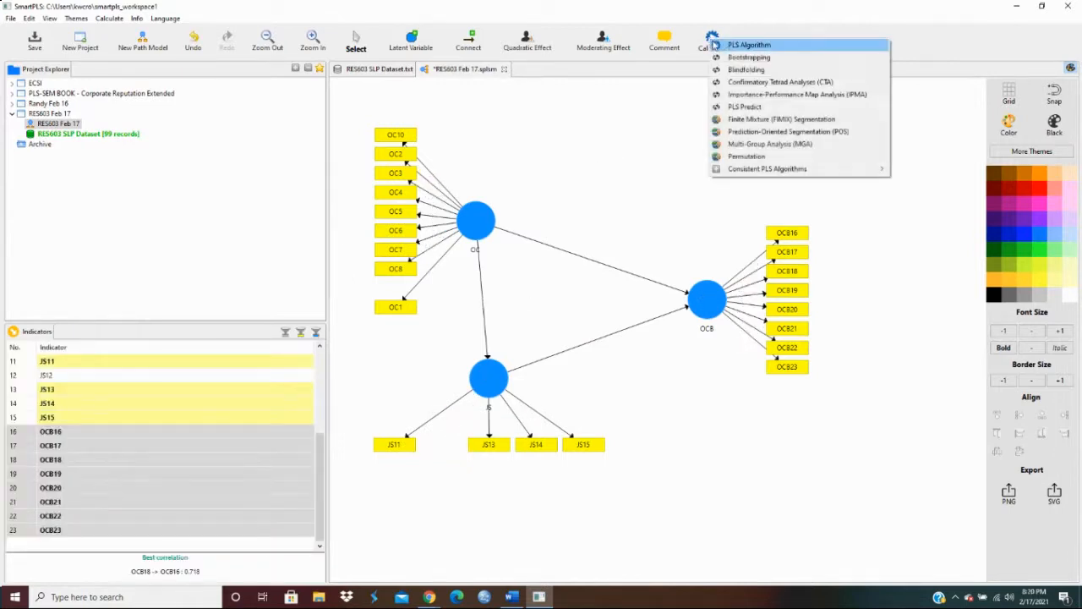
left_click(732, 46)
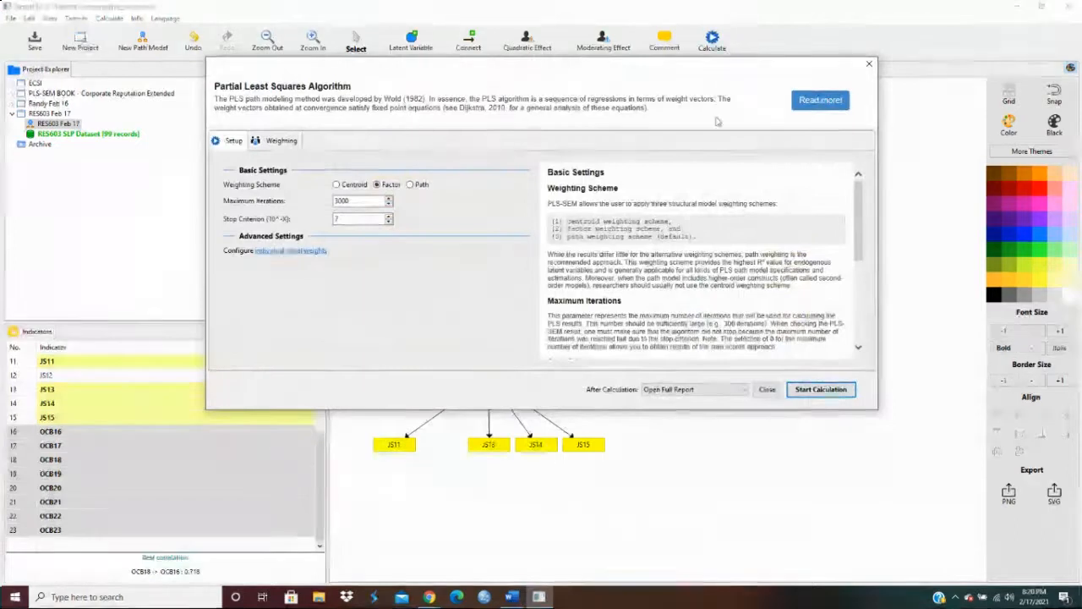
left_click(818, 391)
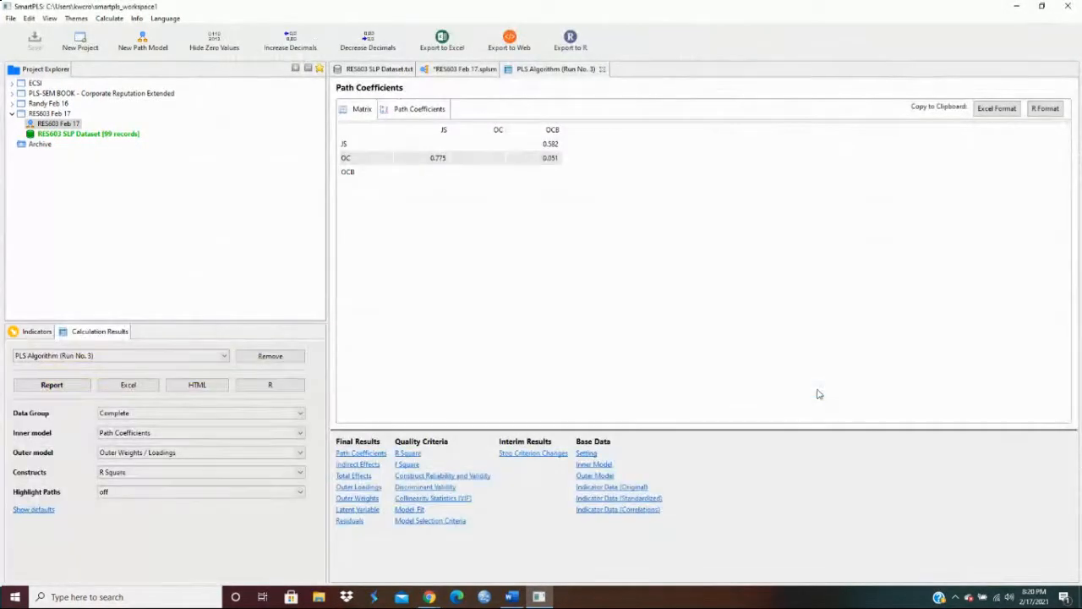
Examine the report's construct reliability and validity, outer weights and outer loadings.
left_click(467, 476)
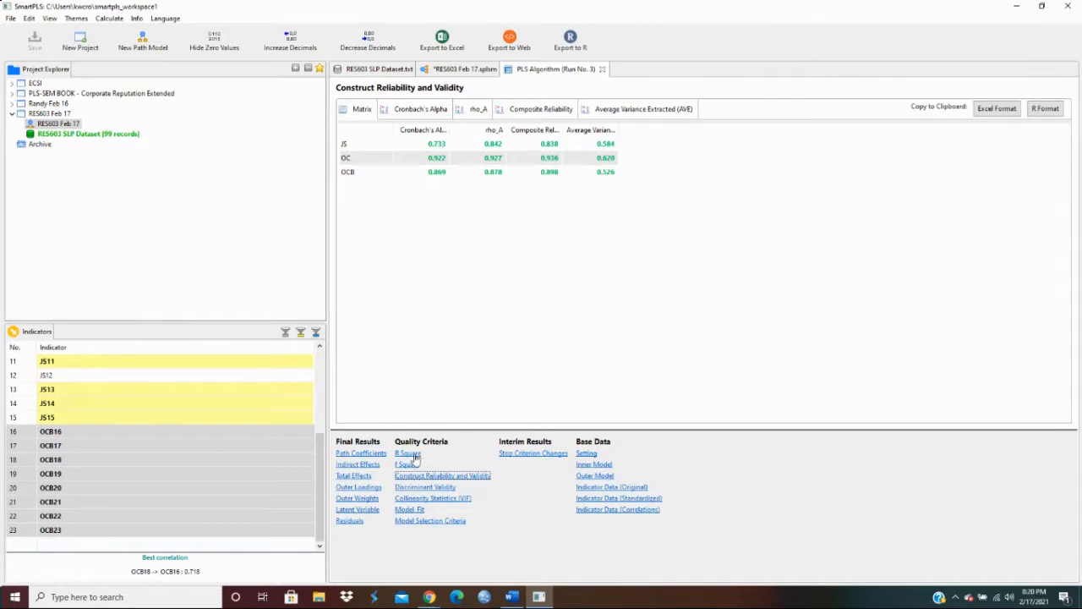
left_click(369, 500)
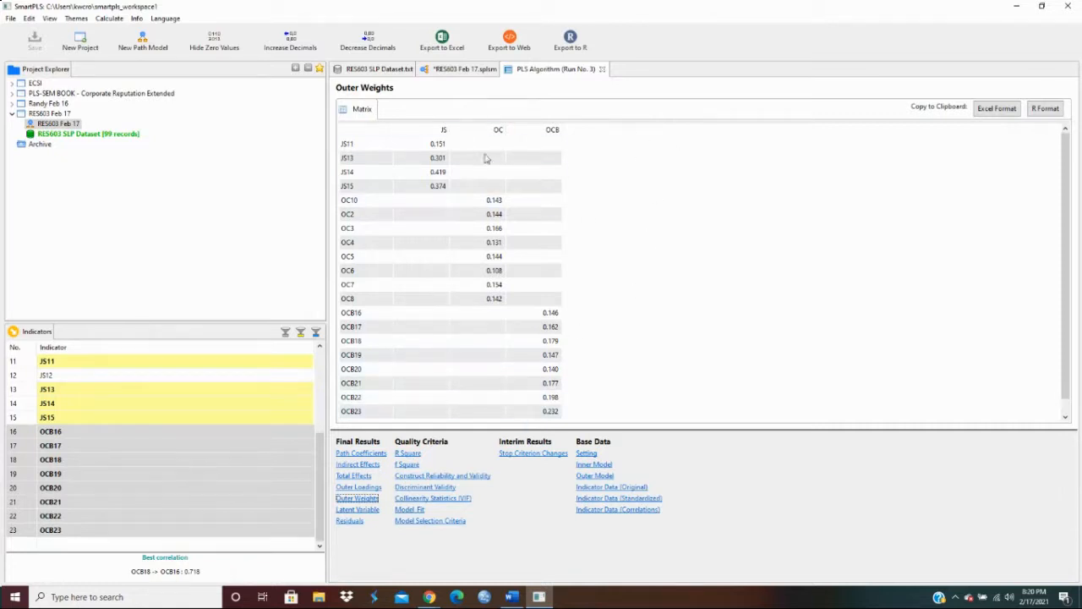
left_click(372, 488)
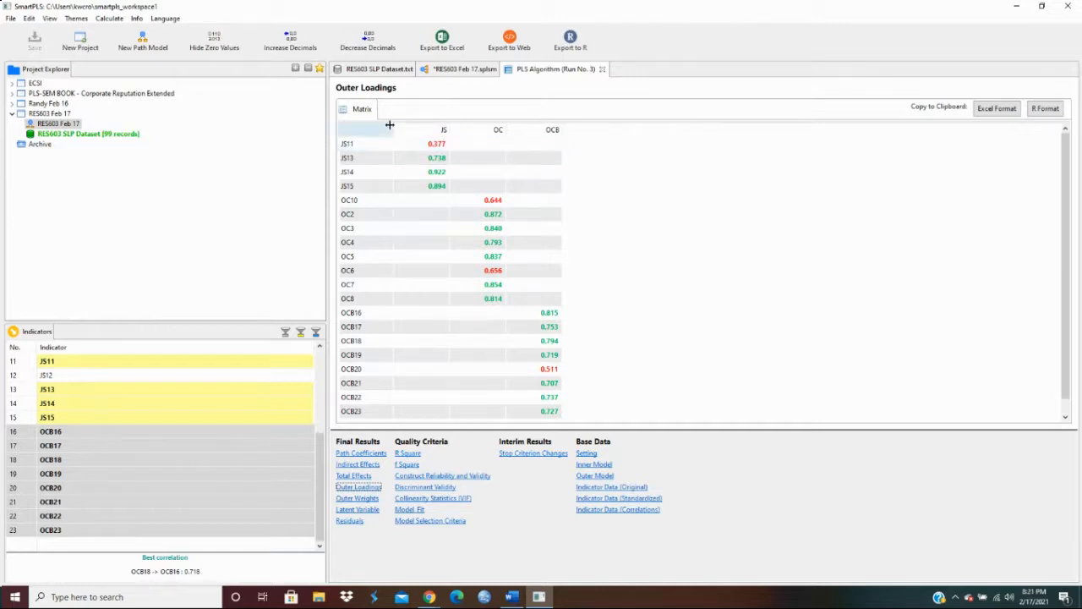
Return to the path model and delete the JS11 indicator from the JS construct.
left_click(453, 71)
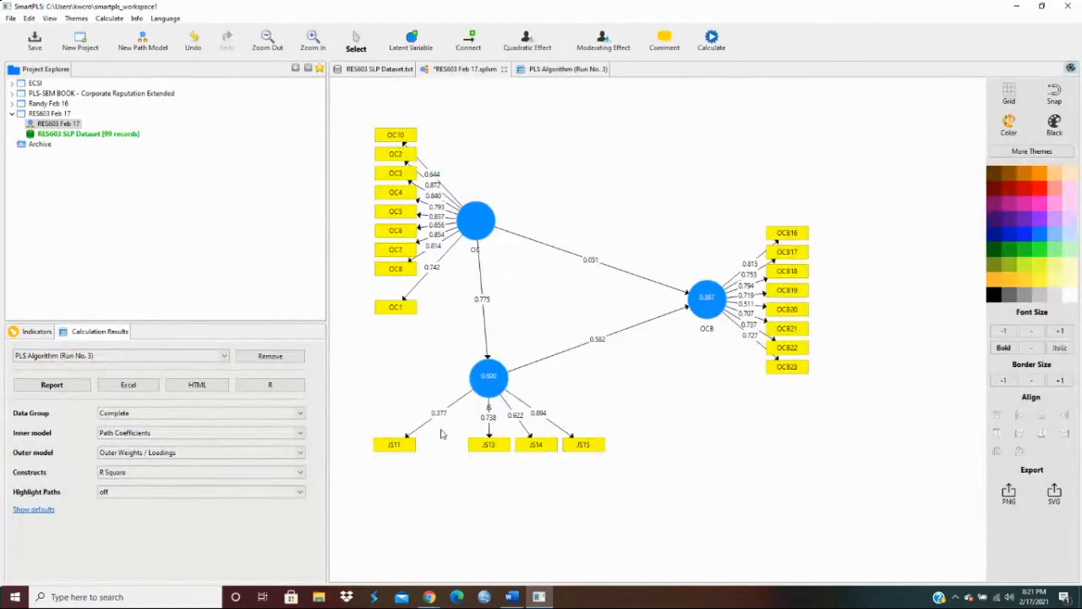
left_click(409, 448)
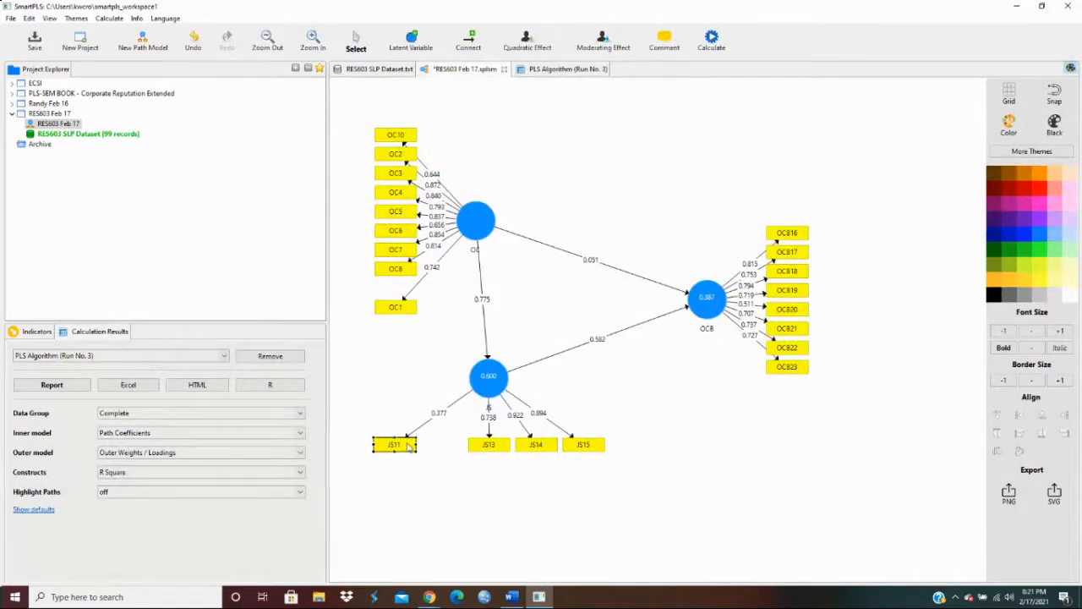
key("Delete")
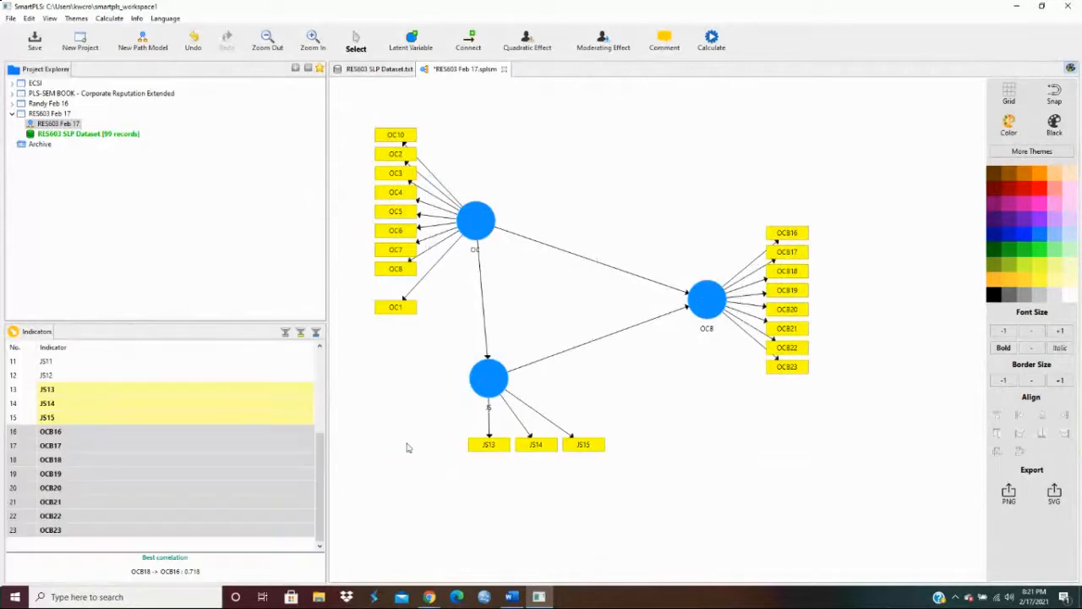
Recalculate the model without JS11 using the PLS Algorithm and review its outer loadings and construct reliability and validity.
left_click(712, 40)
left_click(752, 48)
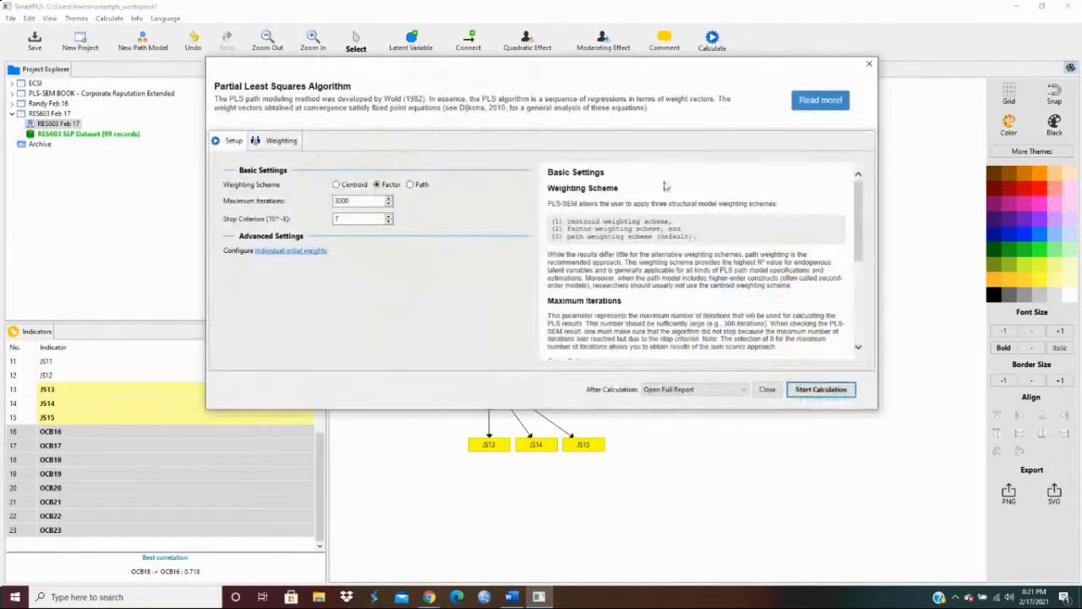
left_click(812, 389)
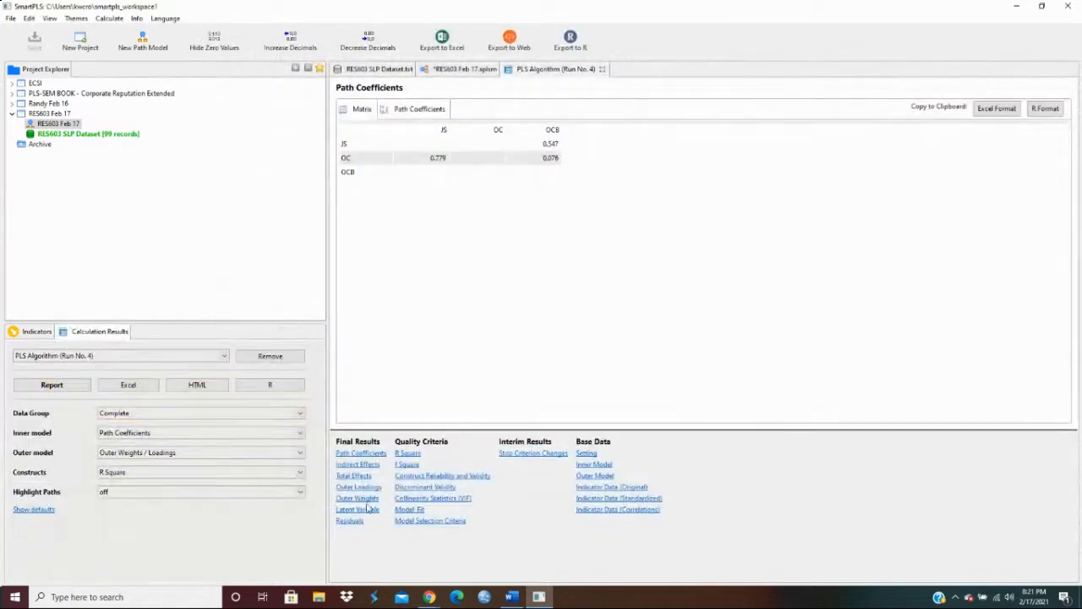
left_click(368, 489)
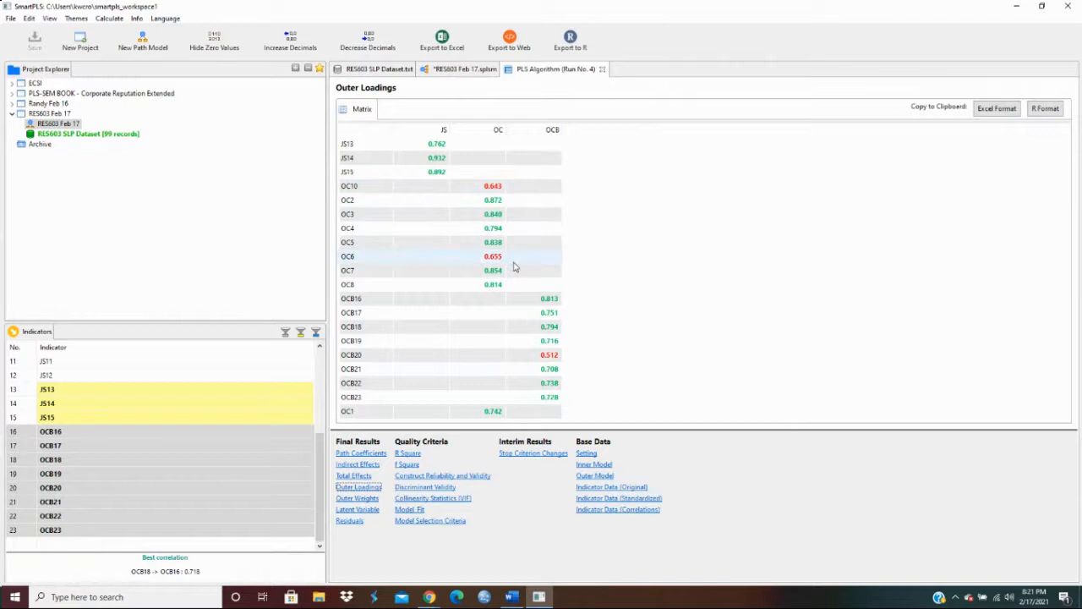
left_click(459, 479)
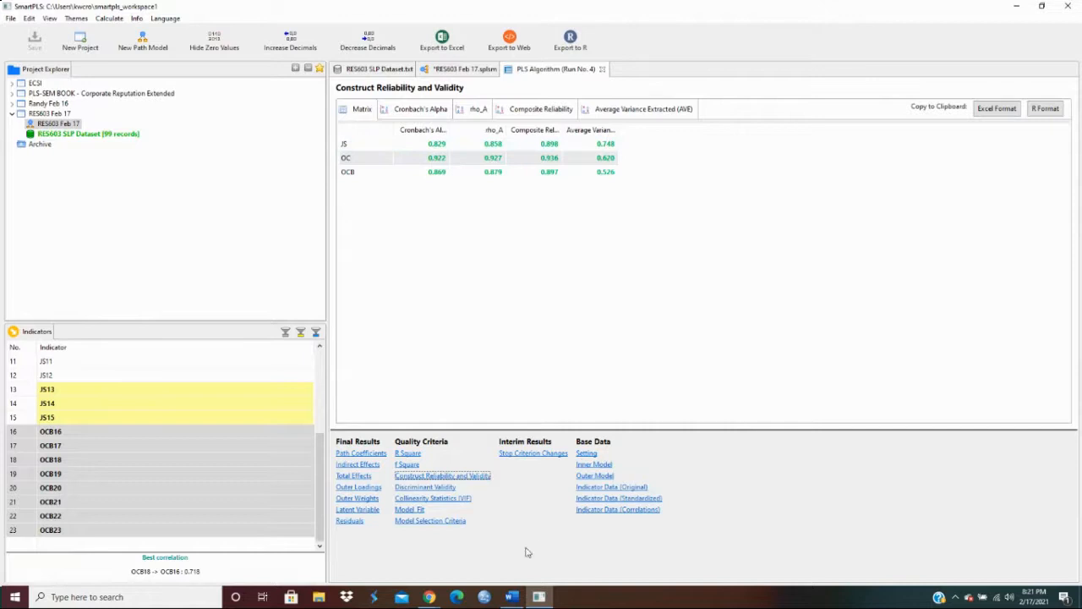
Check the report's discriminant validity and export the path model diagram as a PNG image named RES603 Feb 17 MM.
left_click(450, 488)
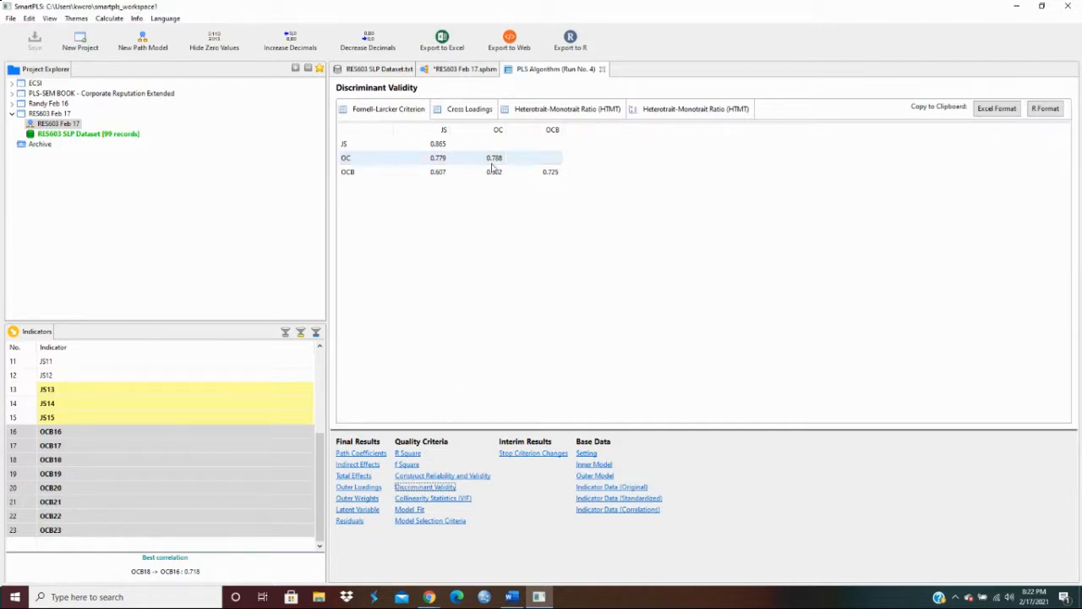
left_click(463, 72)
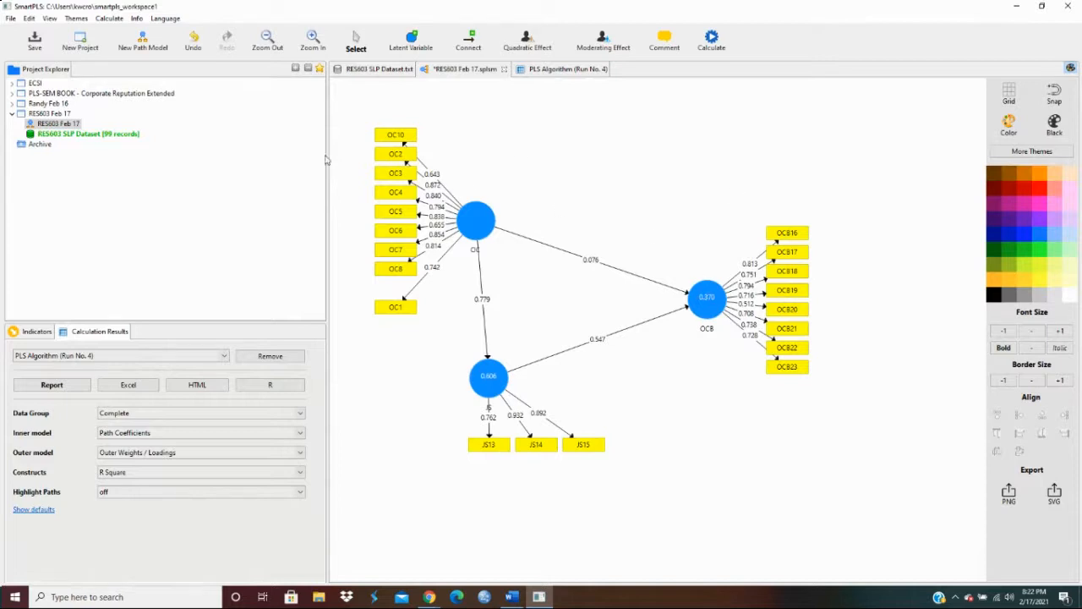
left_click(11, 19)
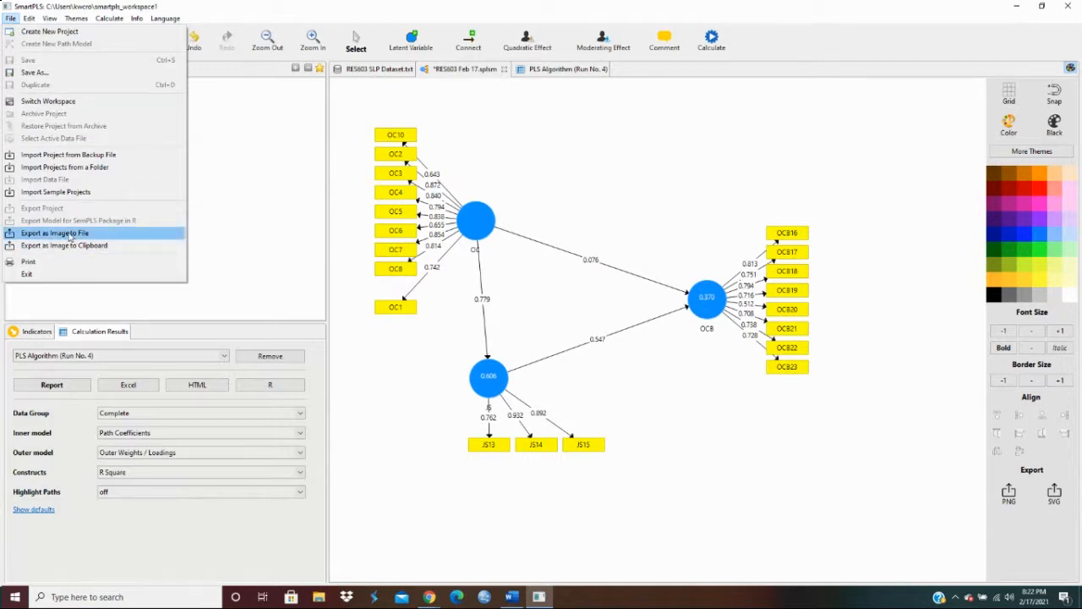
left_click(70, 237)
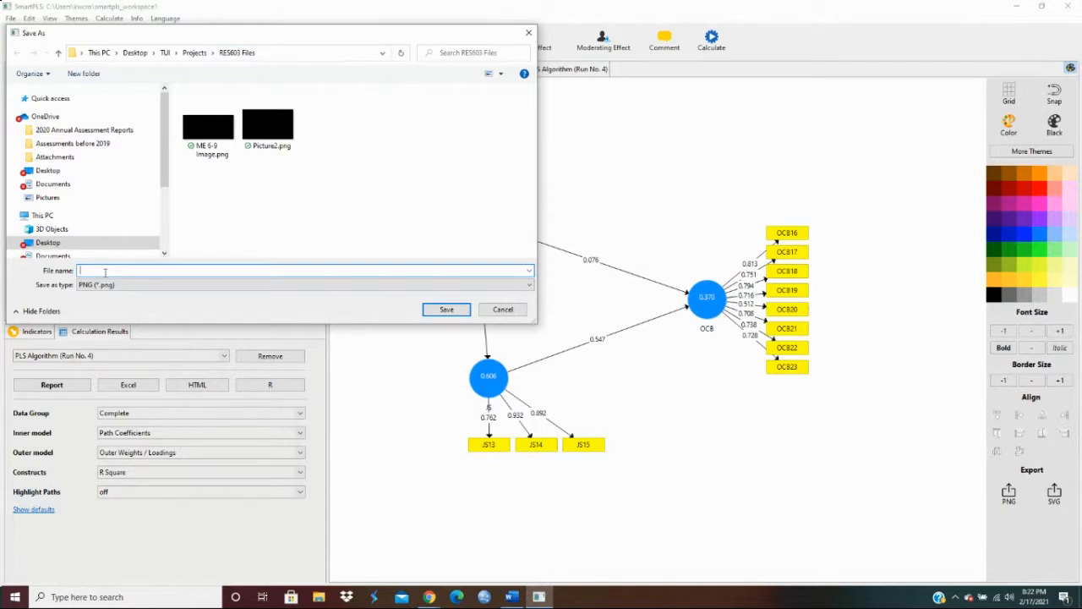
type("RES603")
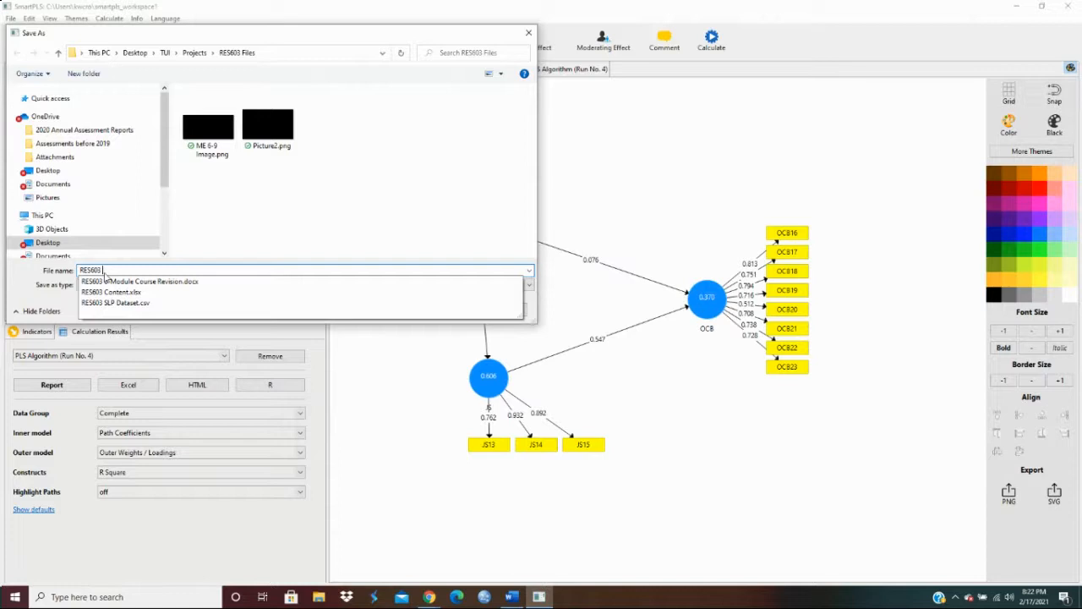
type("Feb 17 MM")
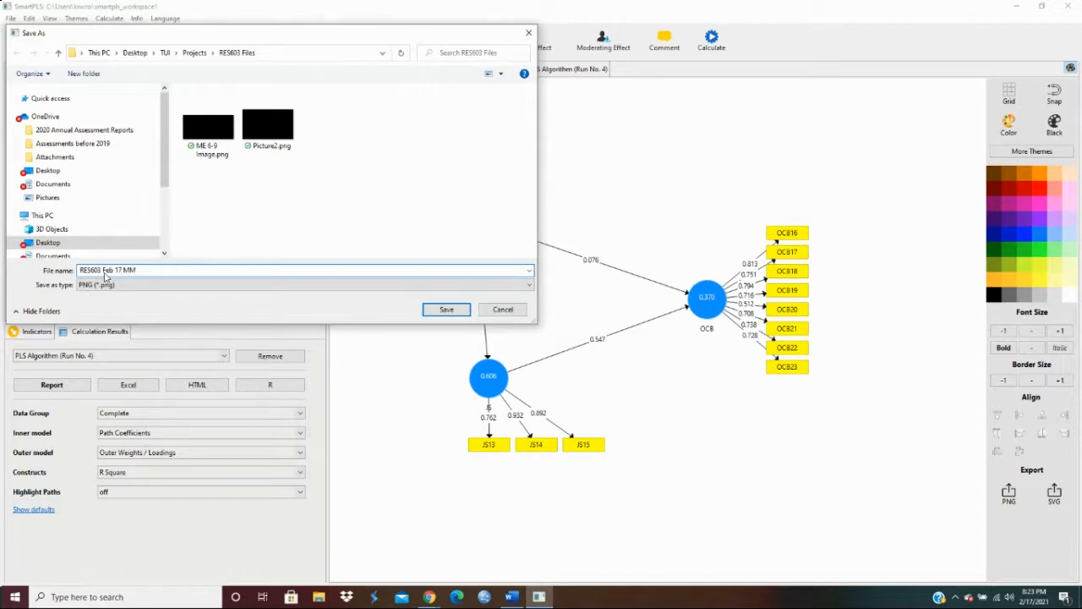
left_click(437, 309)
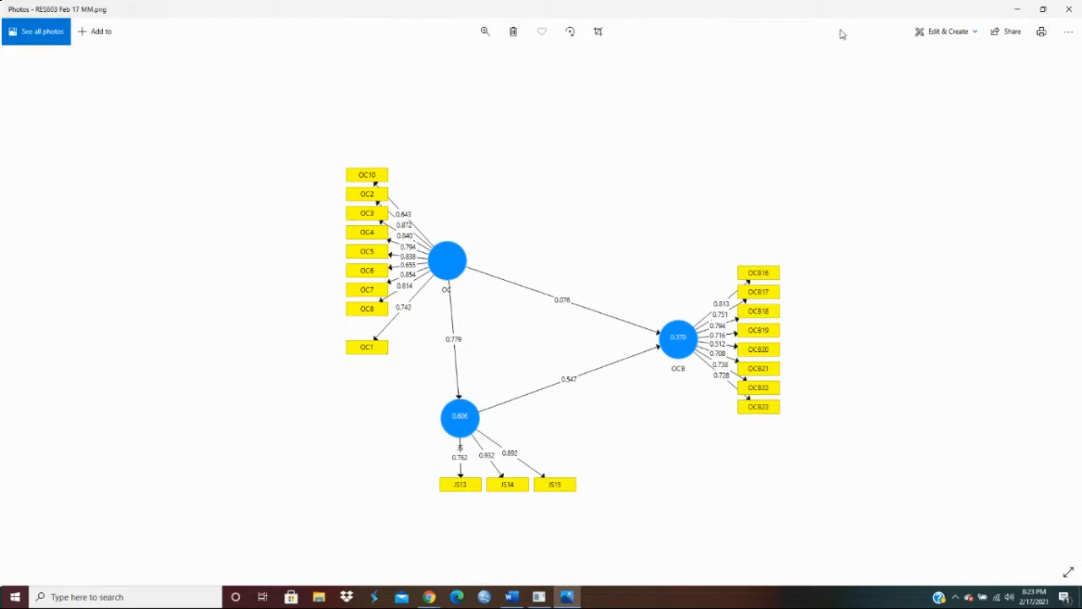
left_click(1068, 17)
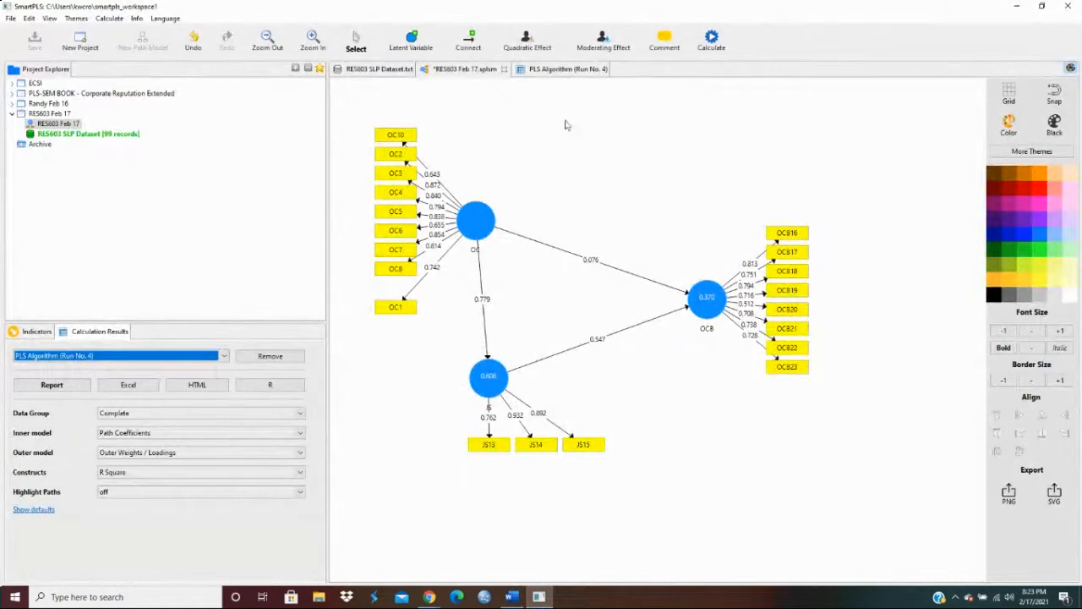
Export the PLS Algorithm report to Excel as RES603 Feb 17.xlsx in OneDrive's Desktop > TUI > Projects > RES603 Files folder.
left_click(564, 71)
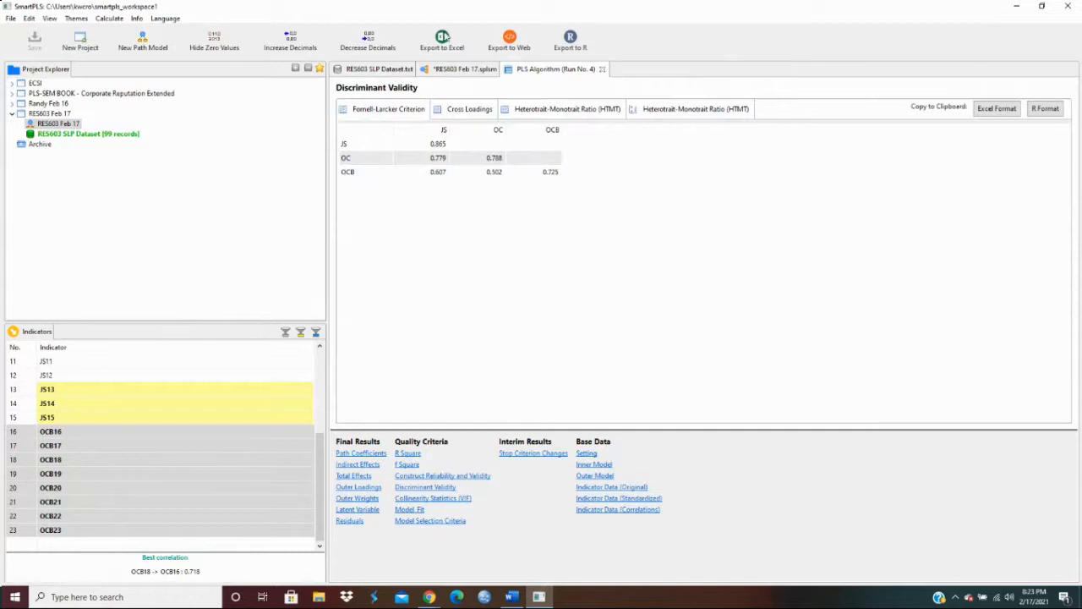
left_click(446, 42)
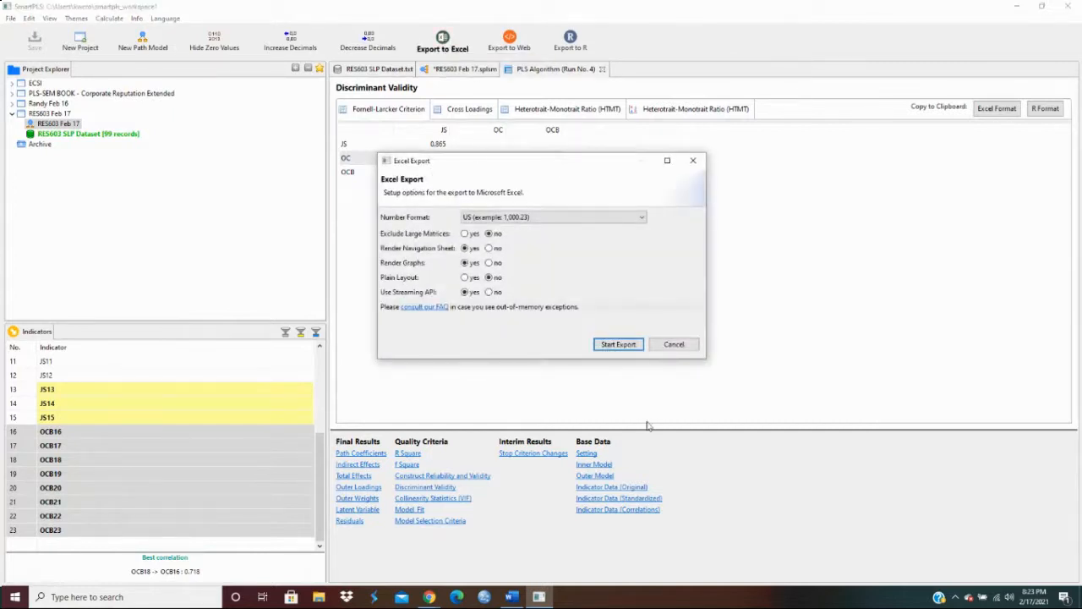
left_click(618, 345)
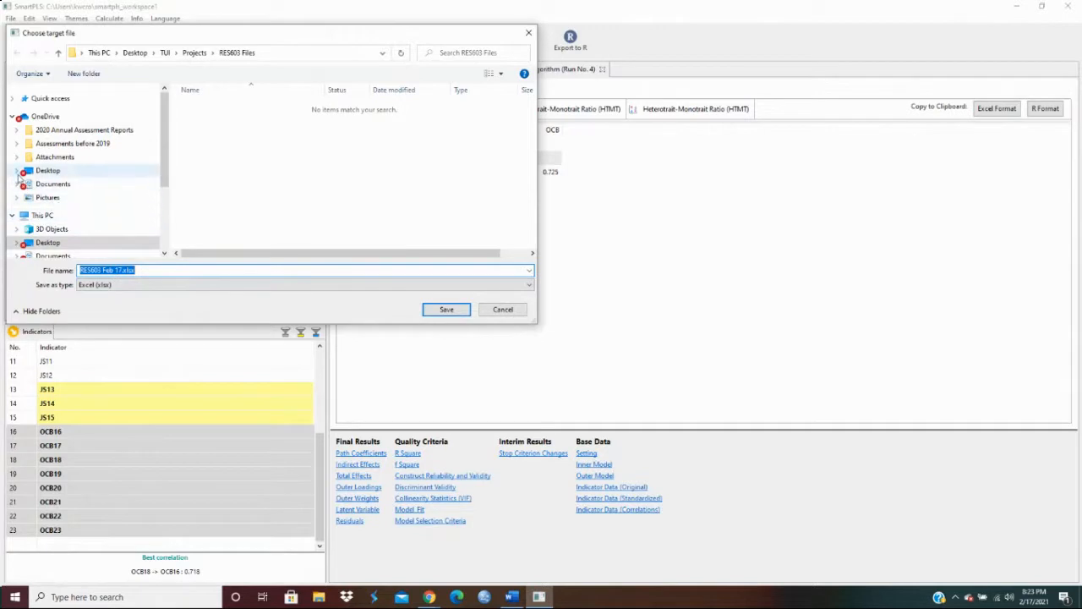
left_click(17, 171)
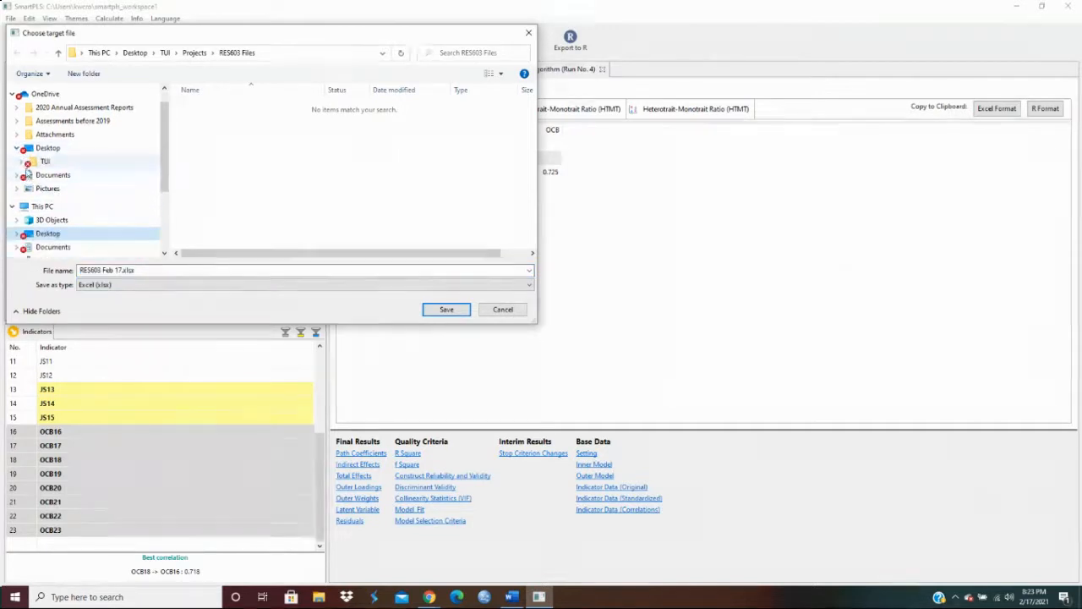
left_click(23, 163)
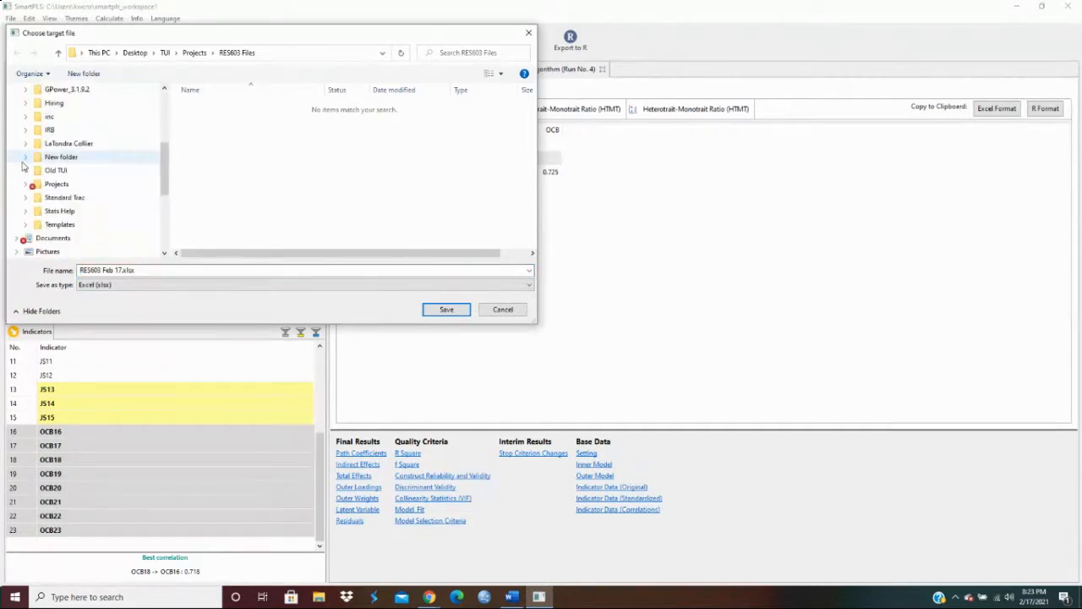
left_click(25, 173)
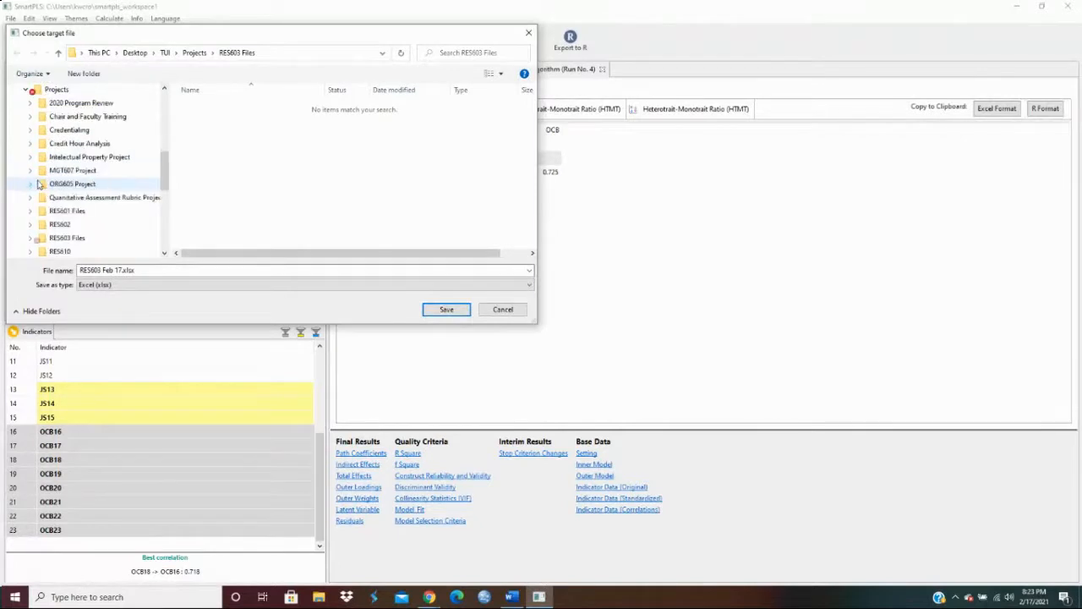
scroll(37, 187, "down", 1)
left_click(64, 215)
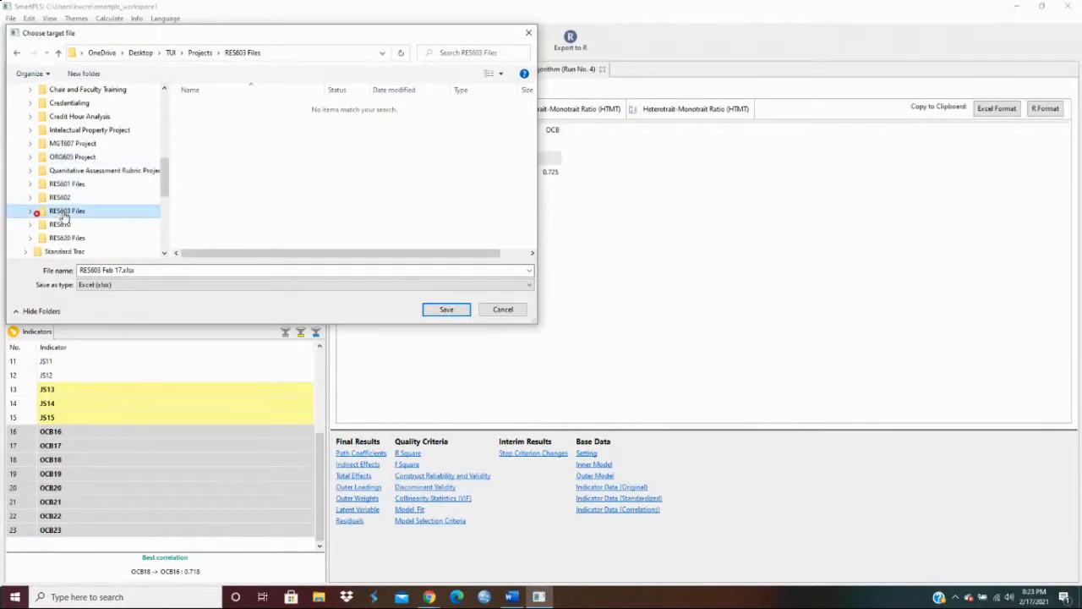
left_click(445, 310)
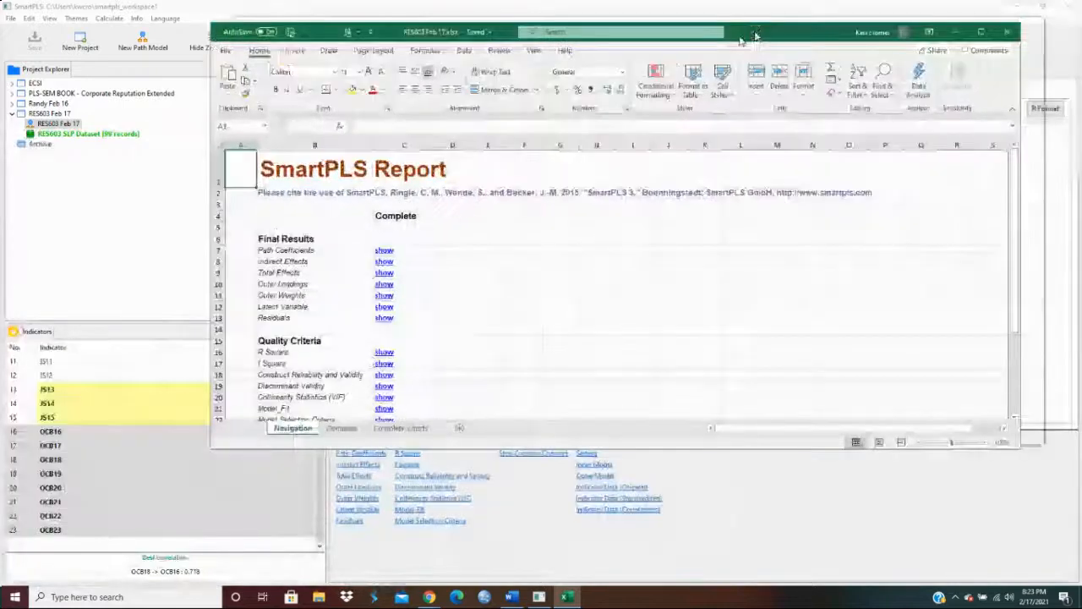
Examine the construct reliability and validity, Fornell-Larcker, cross loadings and HTMT tables in the exported Excel report.
left_click(921, 44)
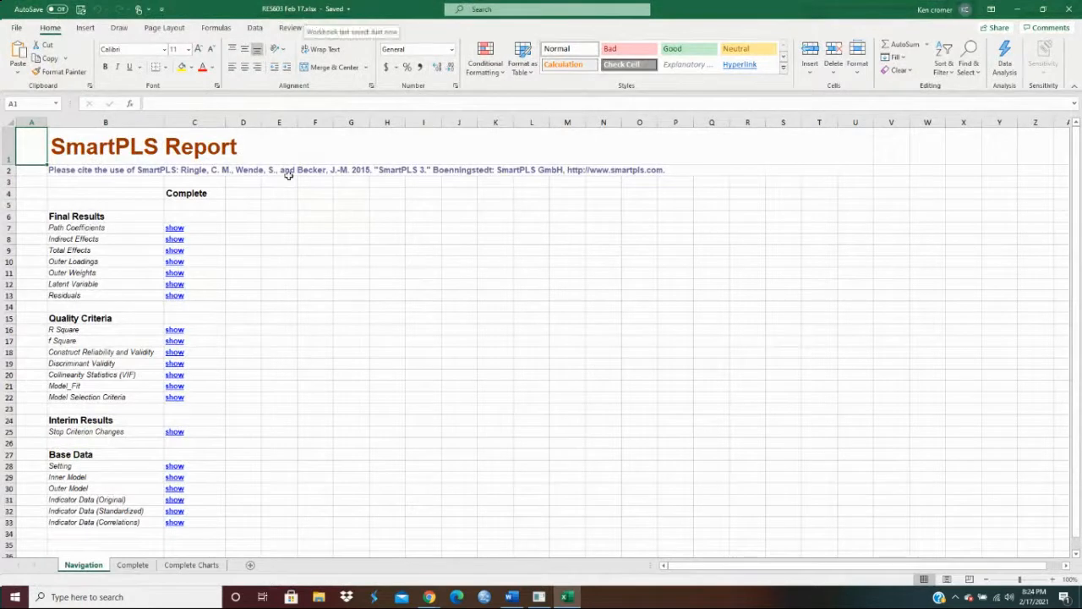
scroll(234, 215, "down", 1)
scroll(234, 212, "down", 1)
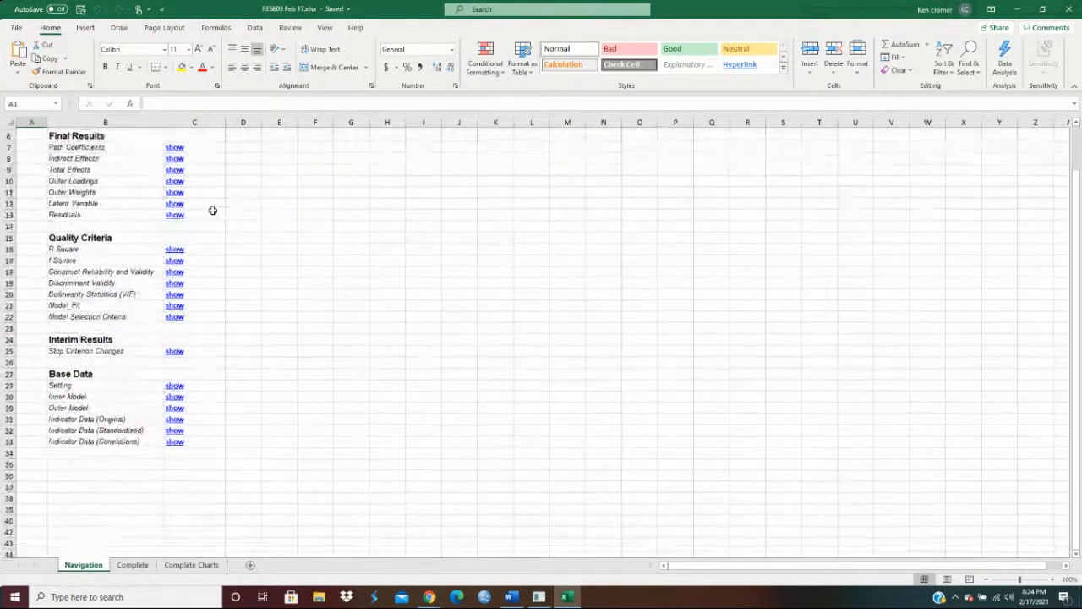
scroll(211, 208, "up", 1)
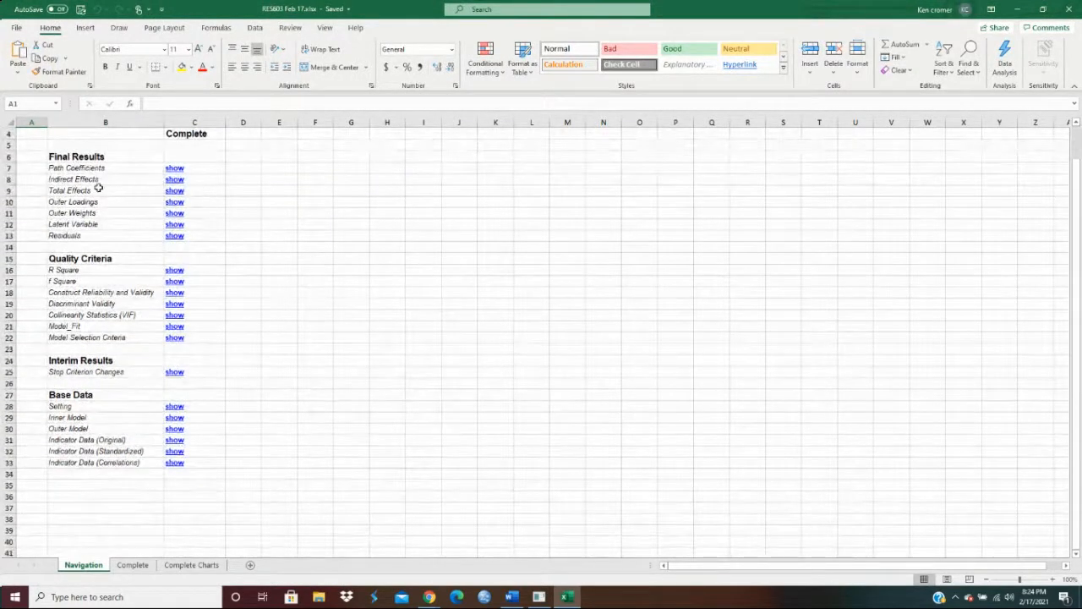
left_click(180, 294)
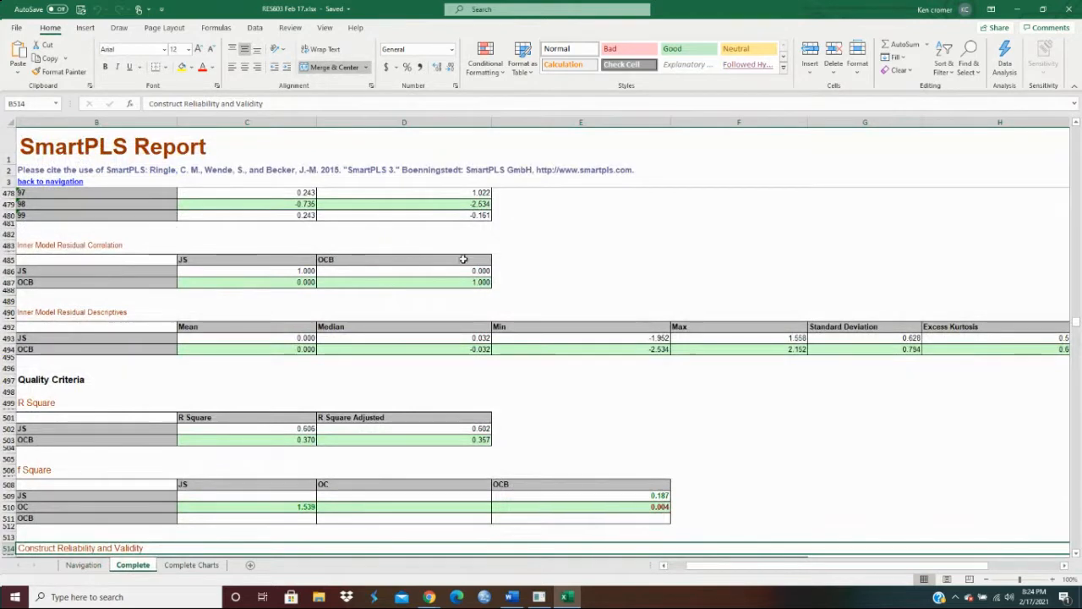
scroll(507, 256, "down", 6)
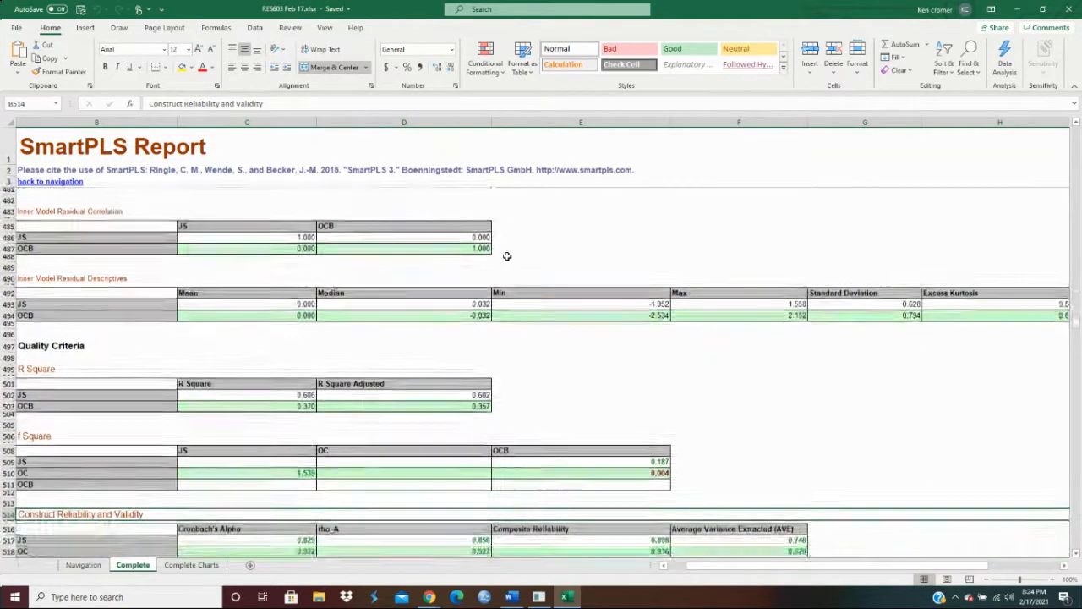
scroll(507, 256, "down", 7)
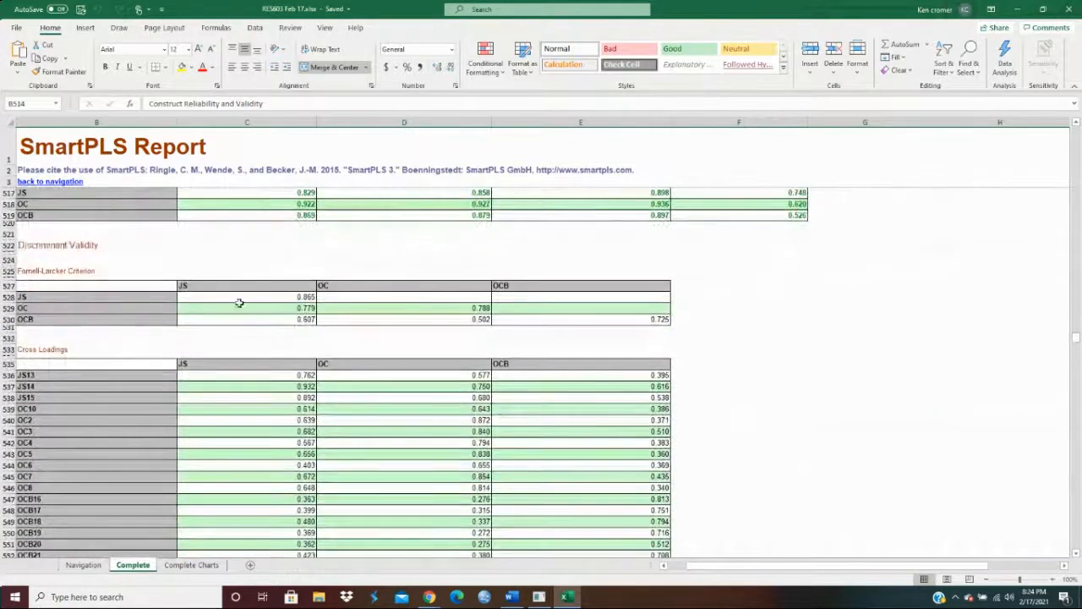
scroll(321, 305, "up", 1)
scroll(321, 304, "down", 3)
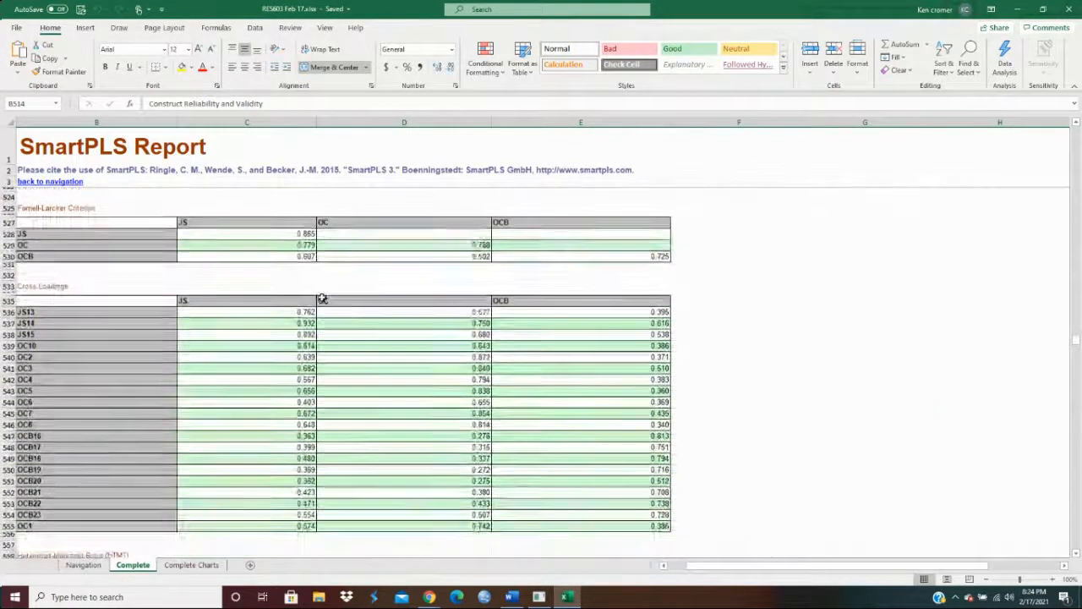
scroll(449, 336, "down", 6)
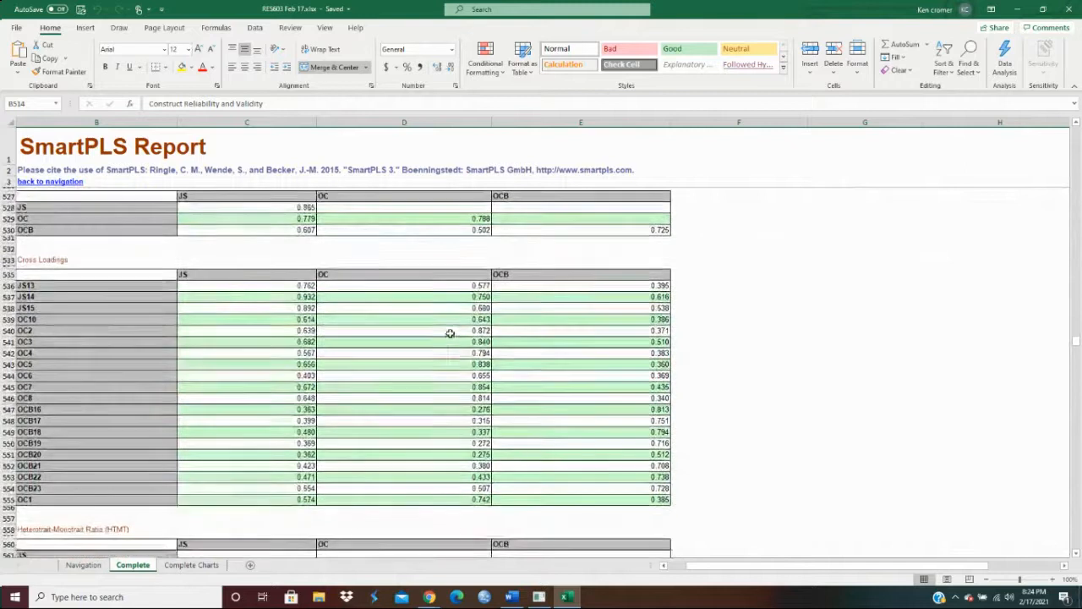
scroll(448, 330, "down", 10)
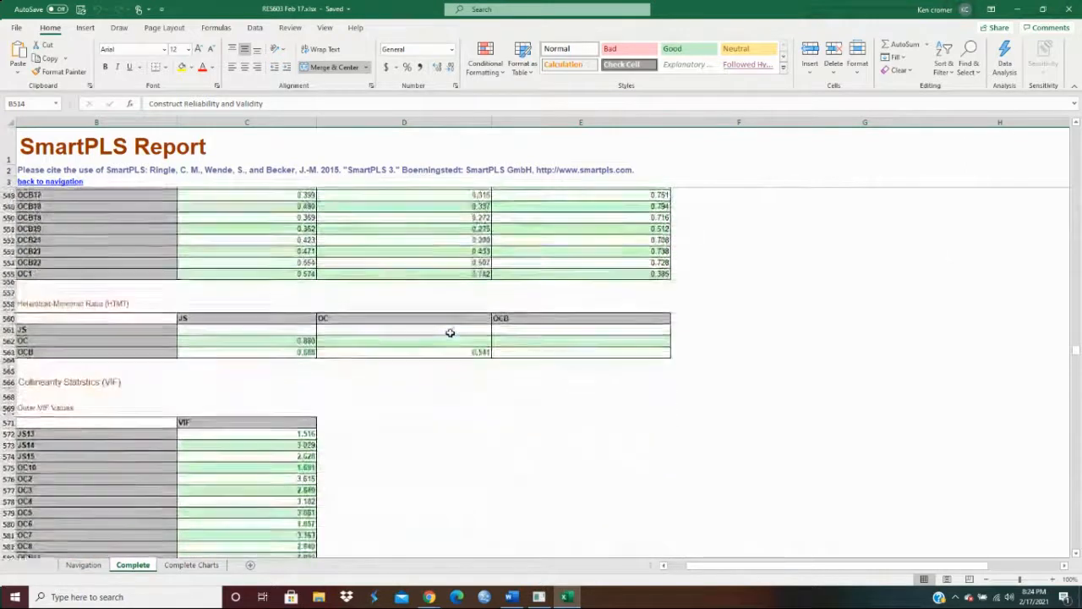
Review the report's VIF, model fit, model selection and base data tables, and return to the path coefficients at its start.
scroll(444, 327, "down", 5)
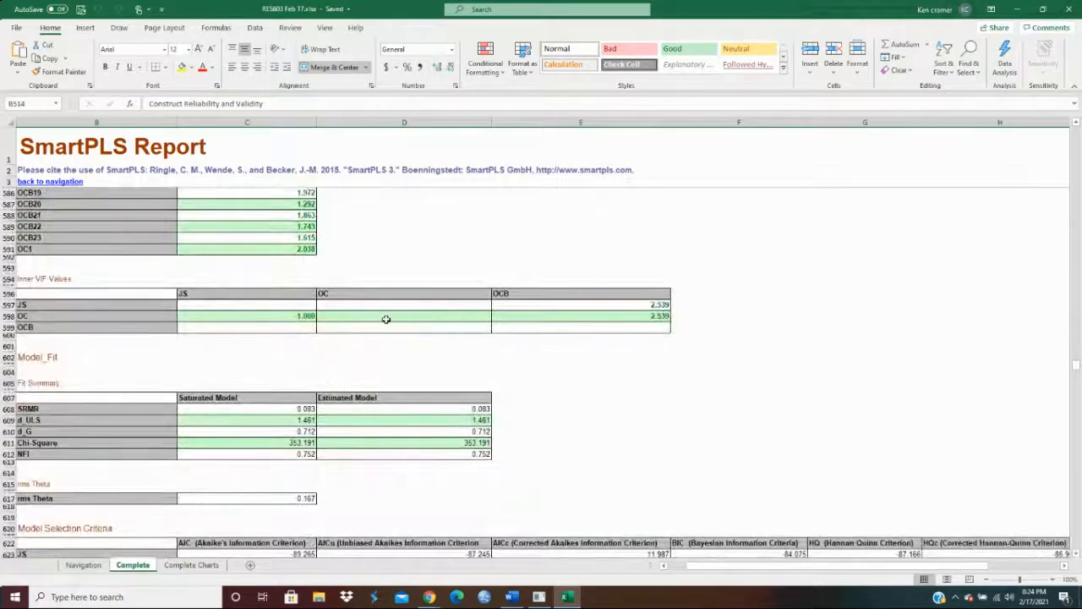
scroll(386, 319, "down", 8)
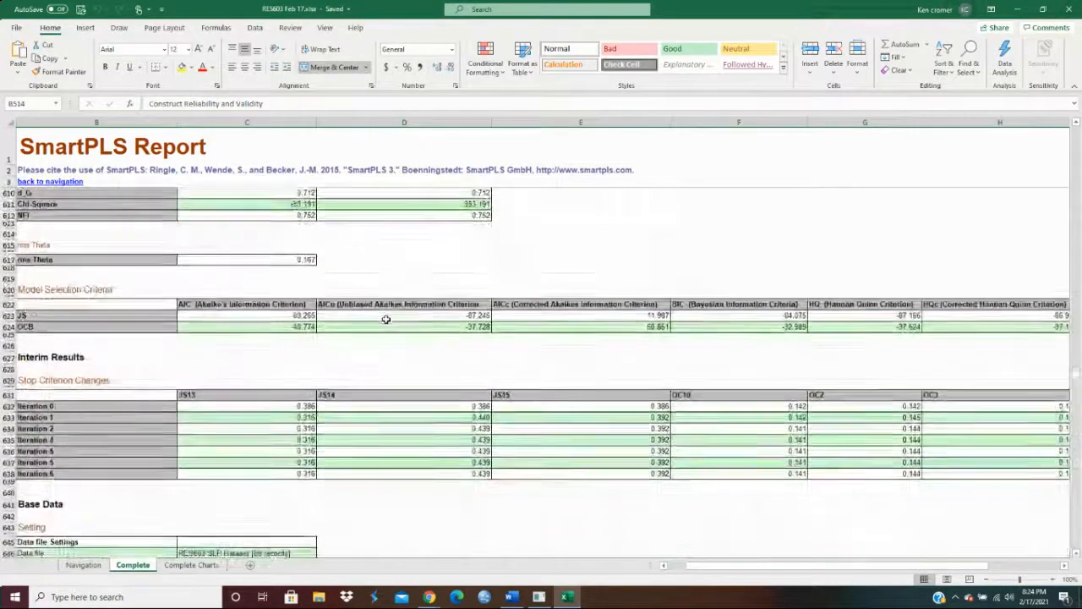
scroll(385, 318, "down", 9)
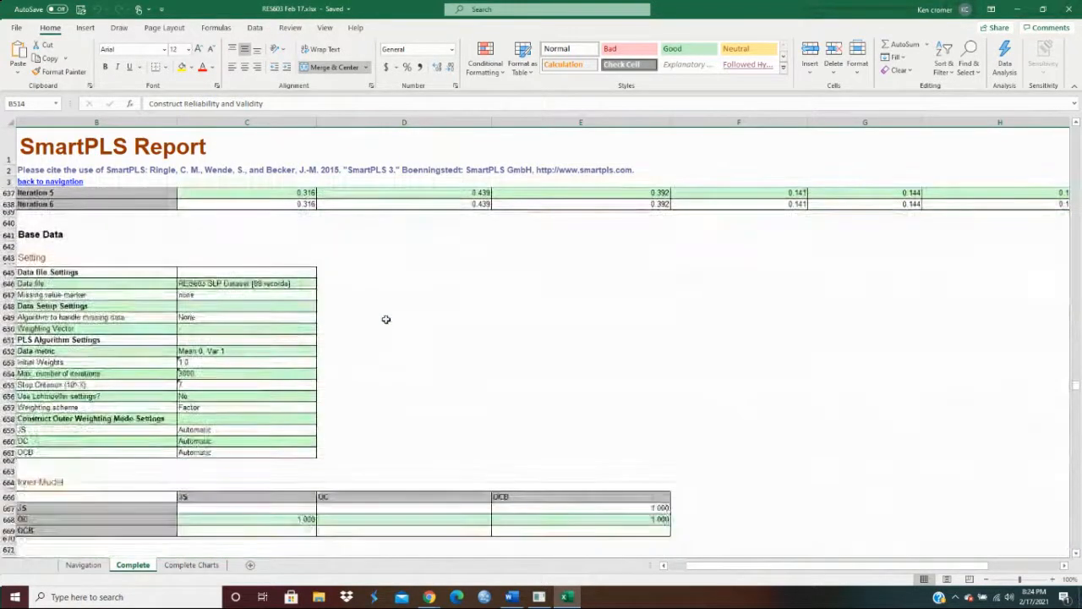
scroll(386, 319, "down", 9)
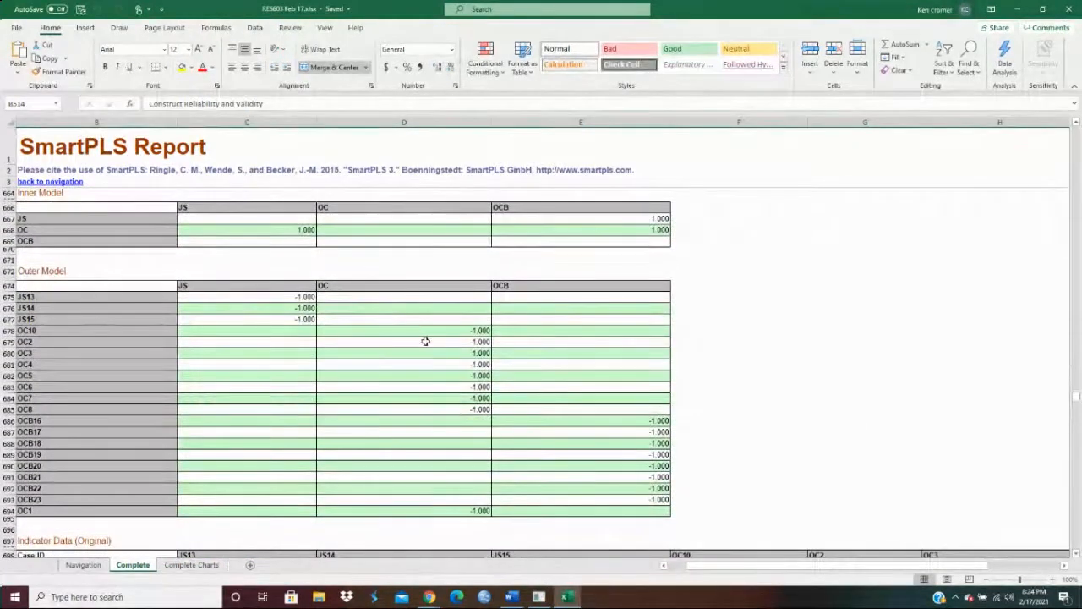
scroll(426, 340, "down", 8)
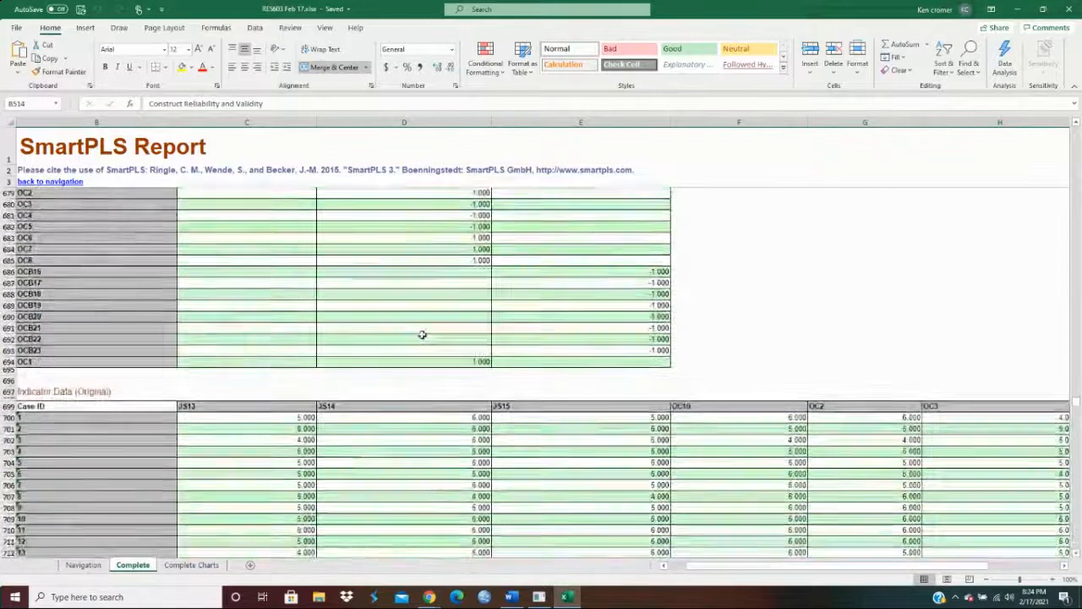
scroll(422, 335, "down", 4)
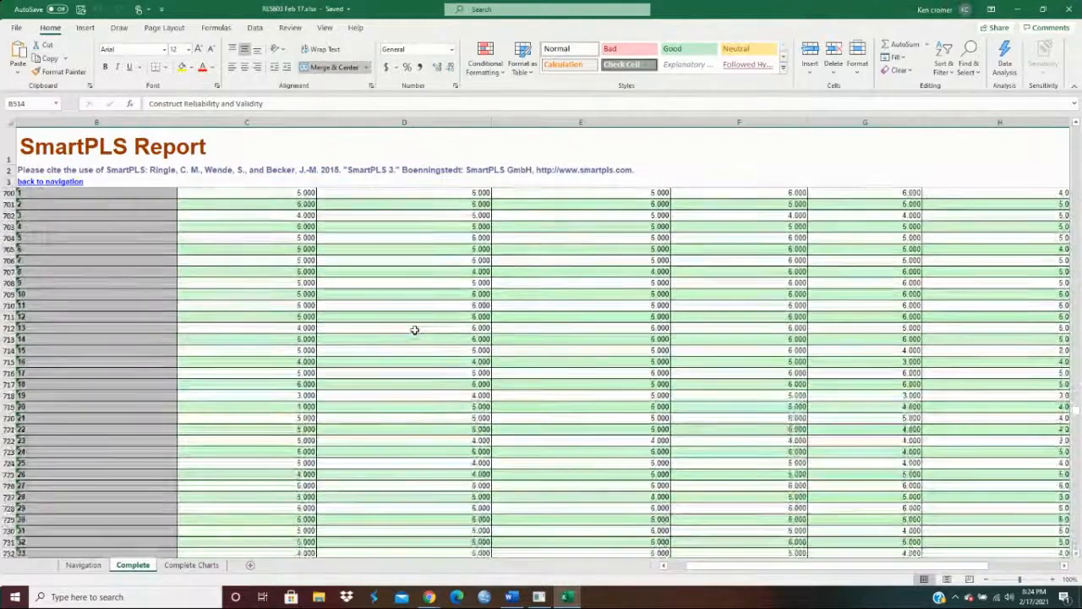
scroll(131, 295, "down", 20)
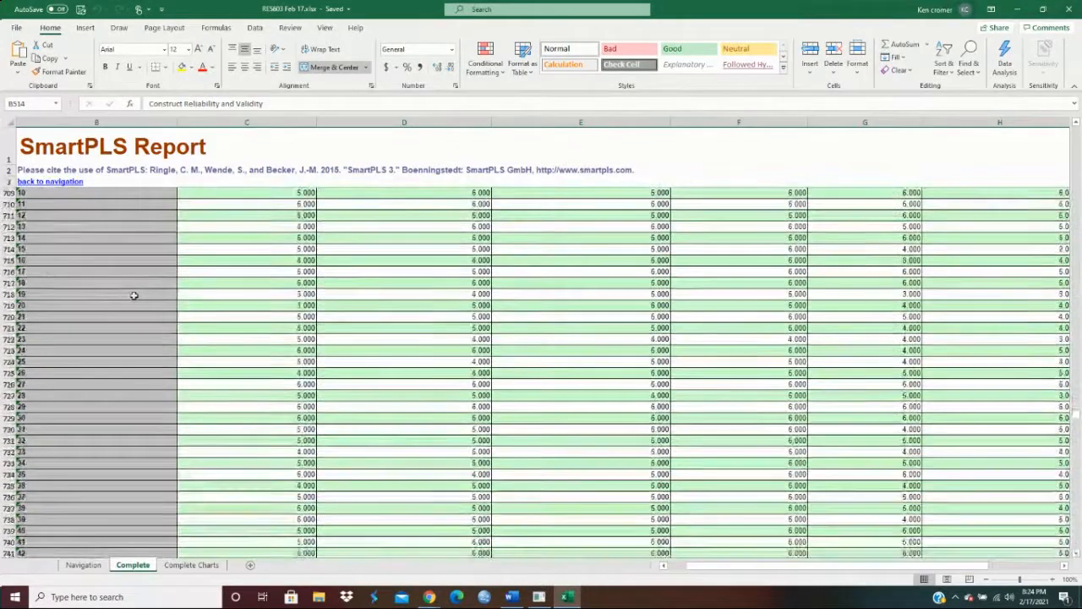
scroll(139, 295, "down", 8)
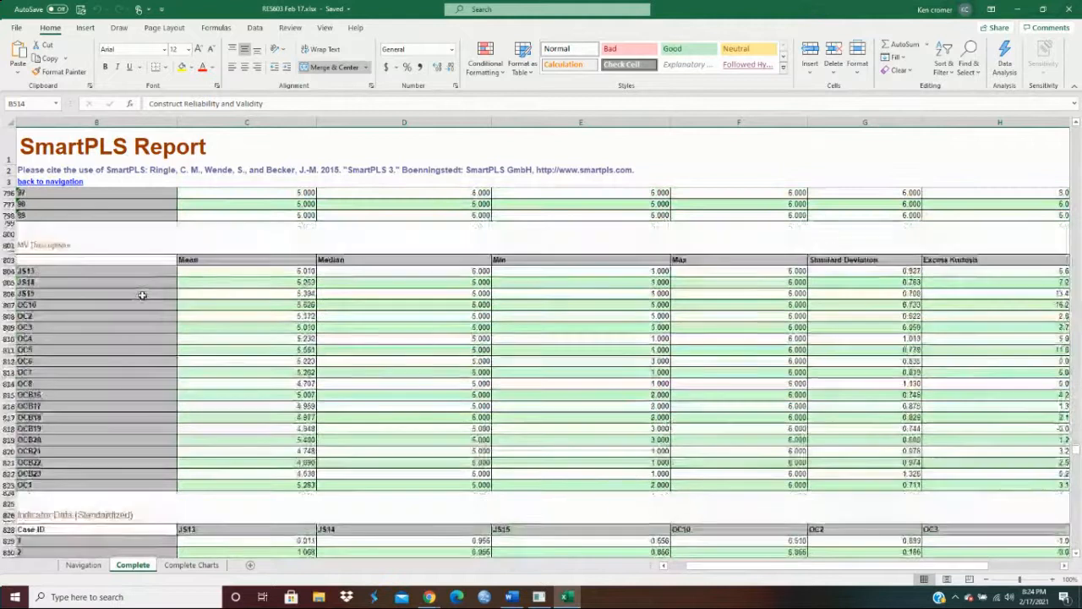
scroll(144, 300, "up", 16)
scroll(146, 304, "up", 14)
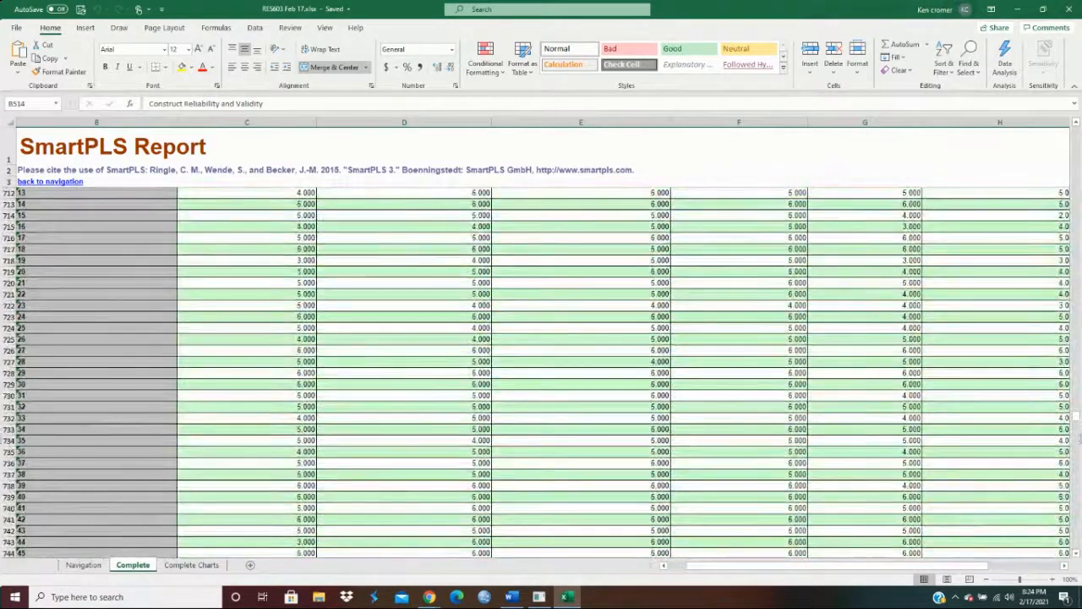
left_click_drag(1077, 425, 1067, 196)
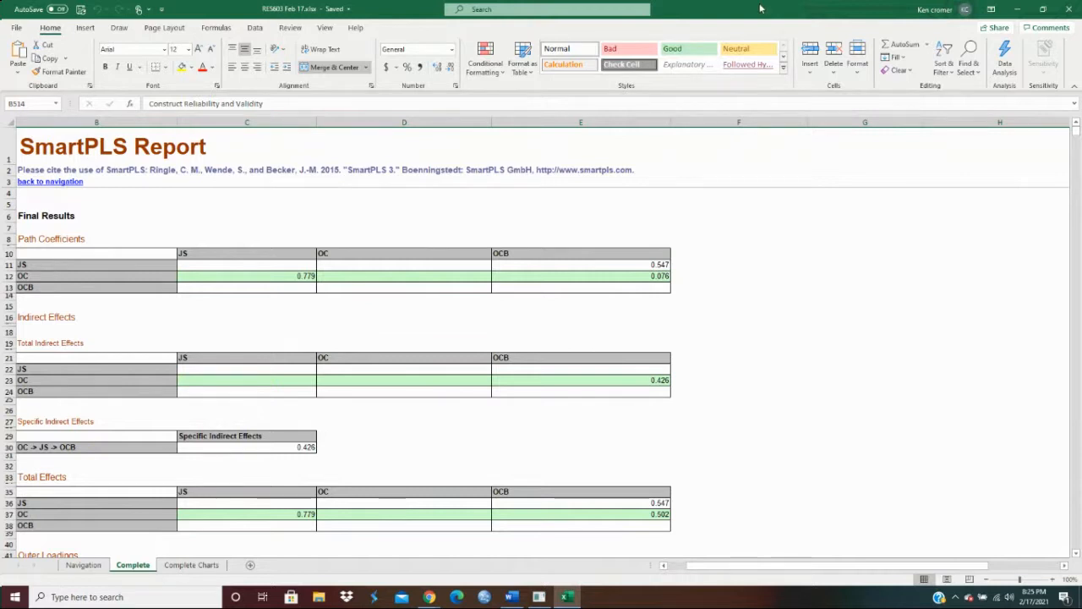
left_click_drag(761, 9, 0, 76)
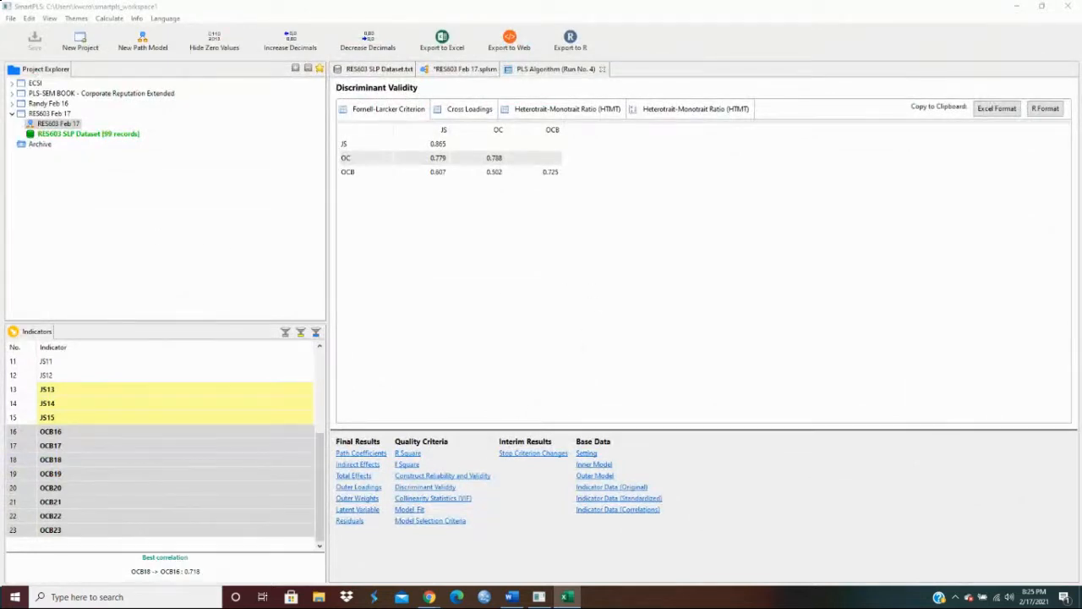
left_click_drag(0, 94, 646, 93)
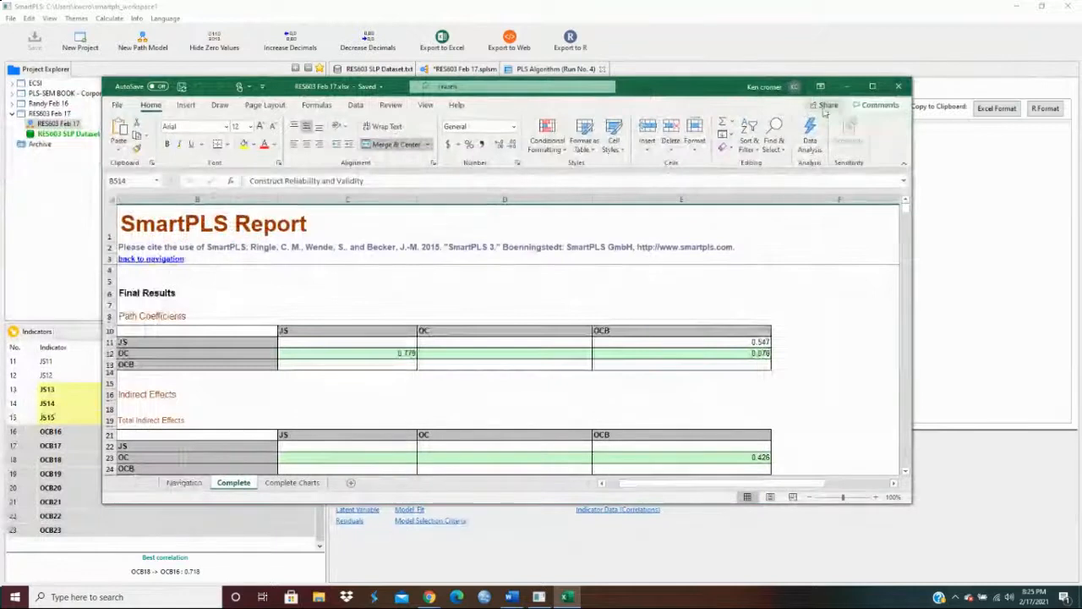
left_click(872, 86)
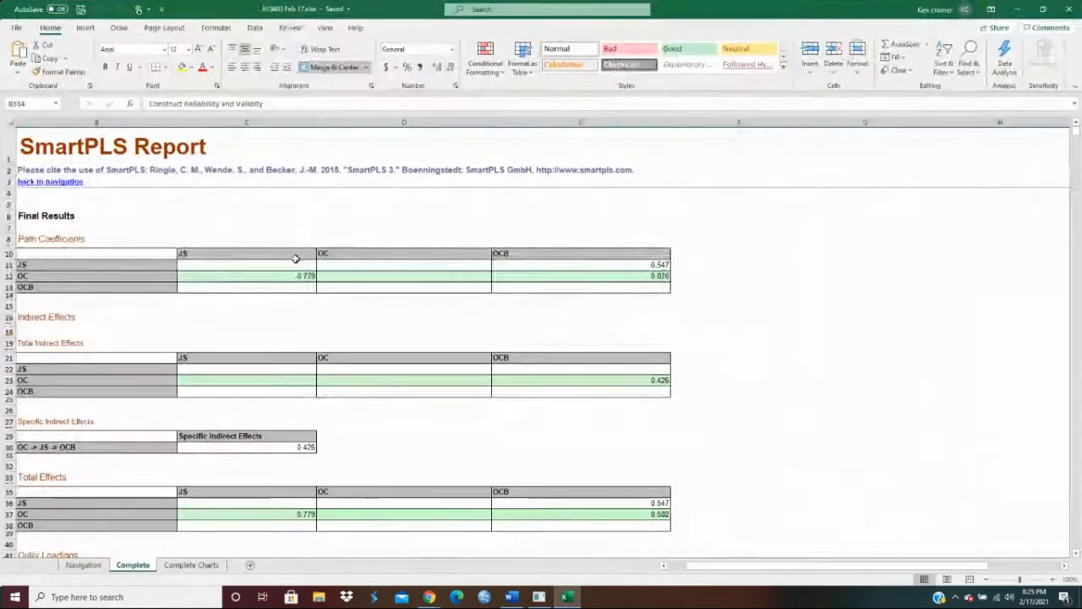
Go through the report's tables from the path coefficients down to the construct reliability and validity table under Quality Criteria.
scroll(265, 263, "down", 2)
scroll(266, 264, "up", 2)
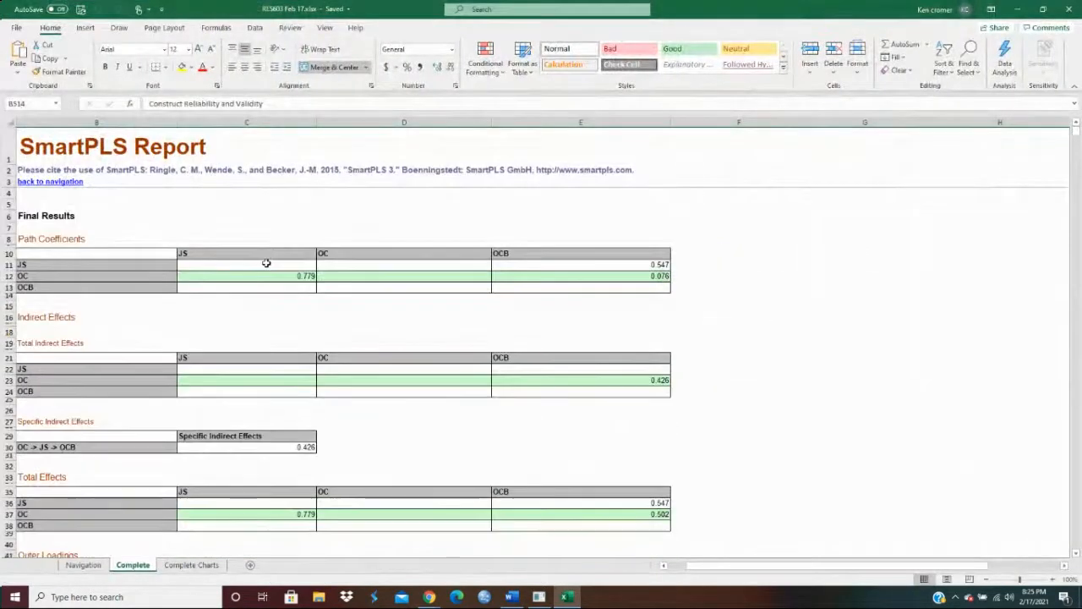
scroll(265, 263, "down", 20)
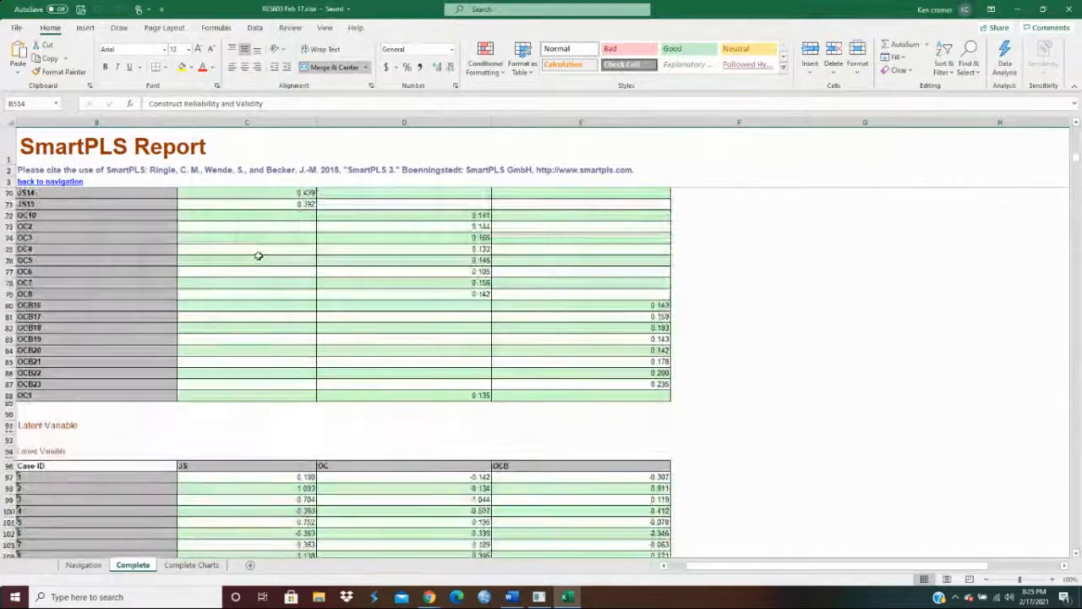
scroll(258, 255, "down", 20)
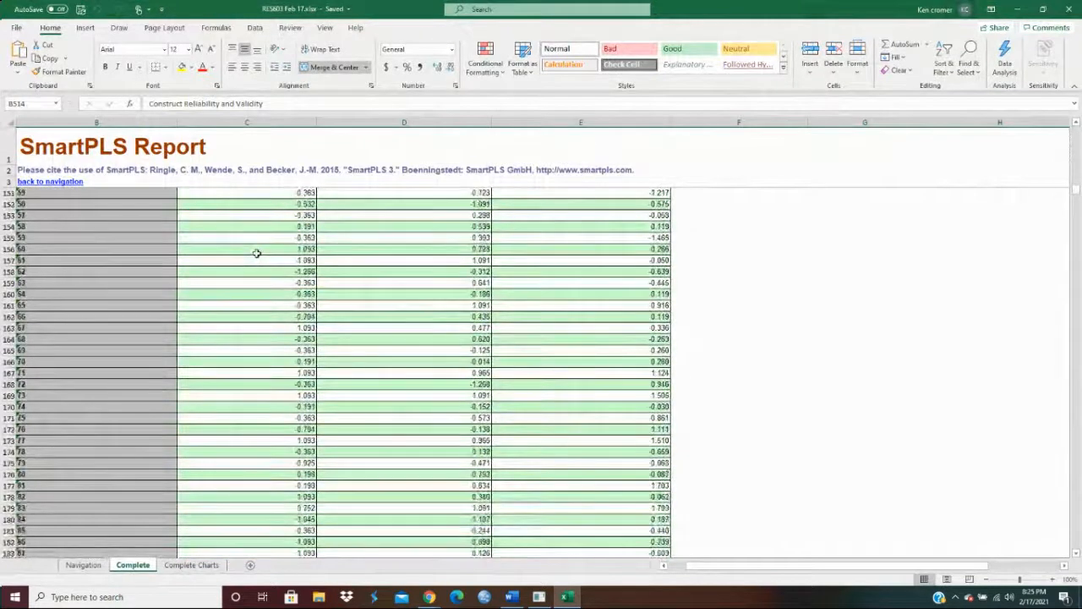
scroll(257, 253, "down", 15)
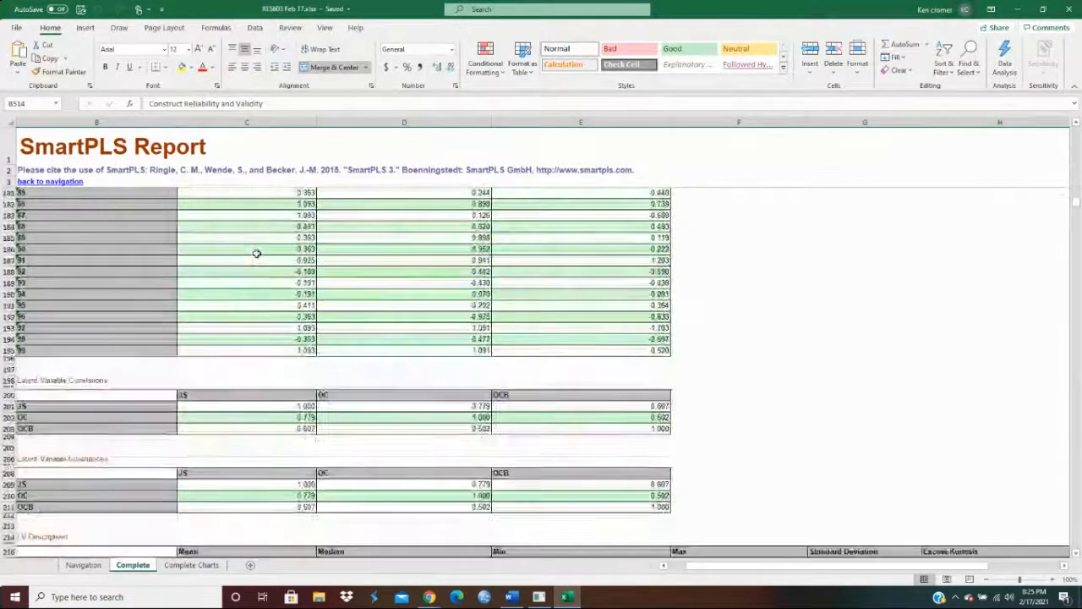
scroll(256, 253, "down", 20)
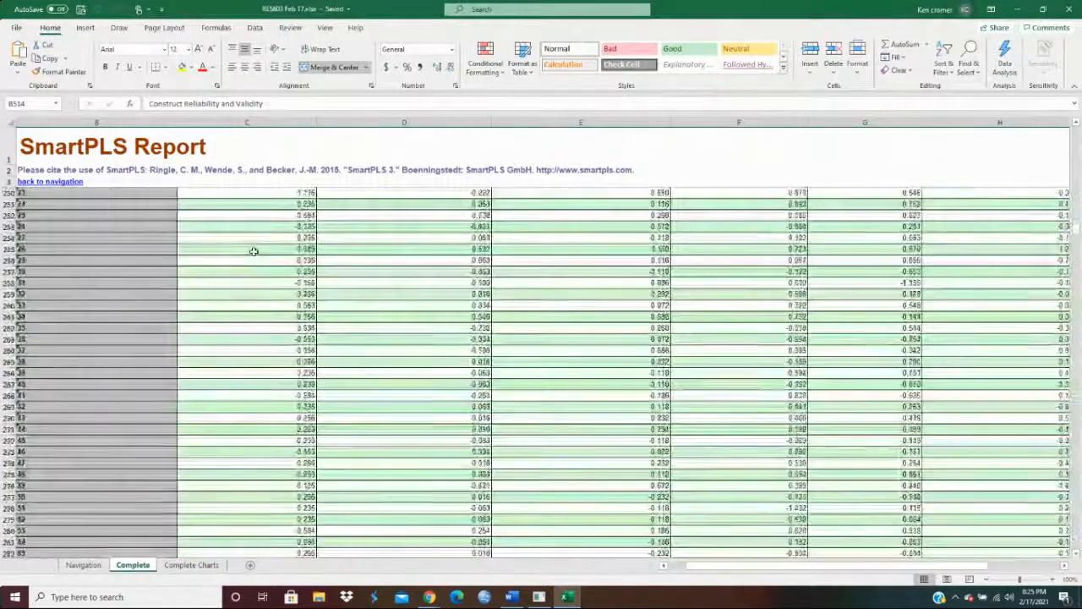
scroll(254, 251, "down", 20)
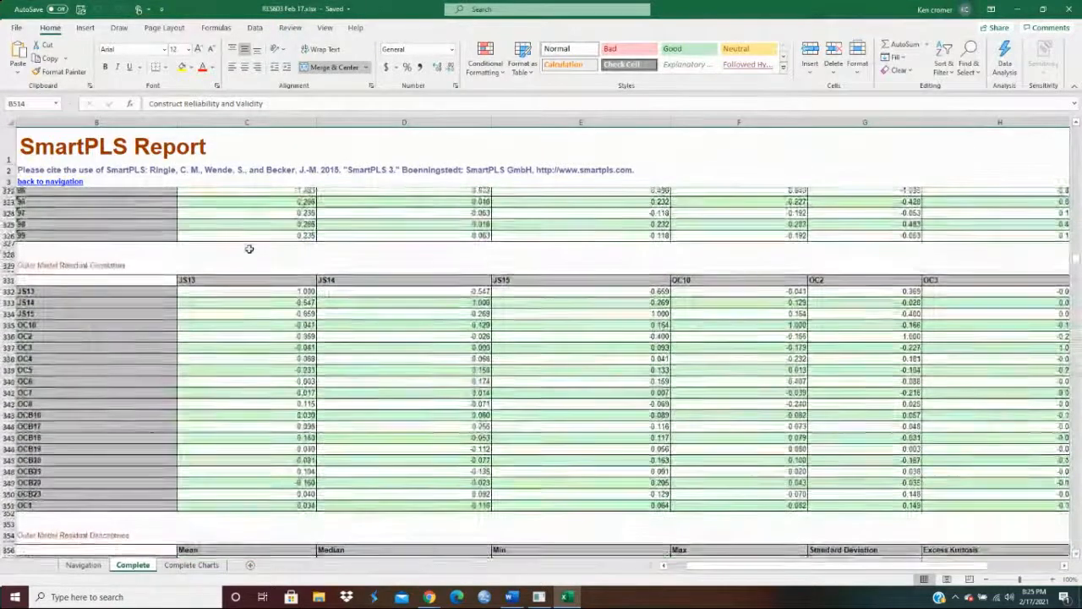
scroll(250, 248, "down", 20)
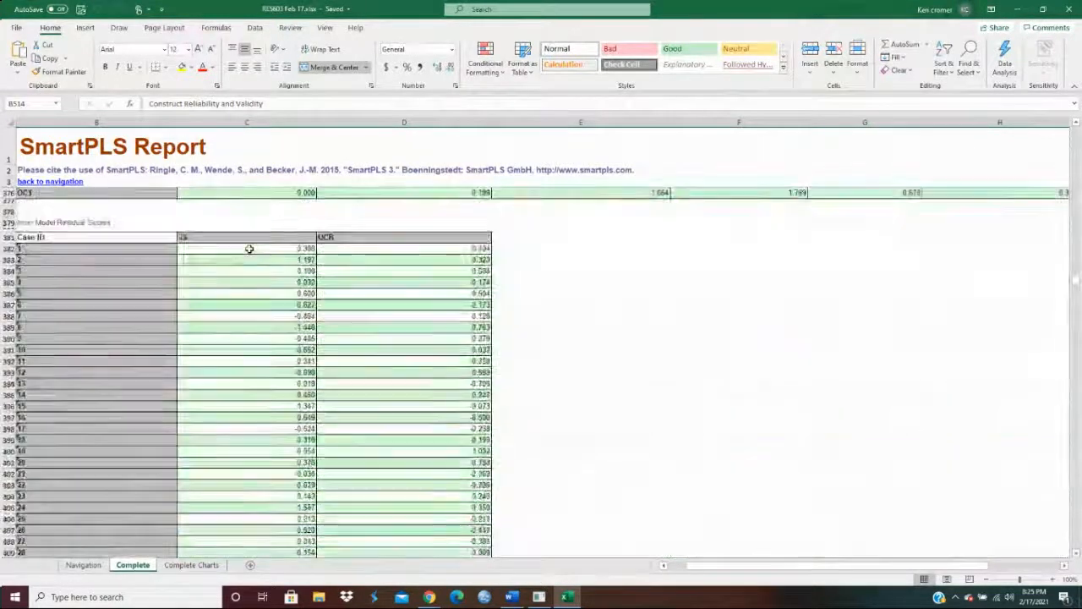
scroll(246, 250, "down", 12)
scroll(246, 249, "down", 9)
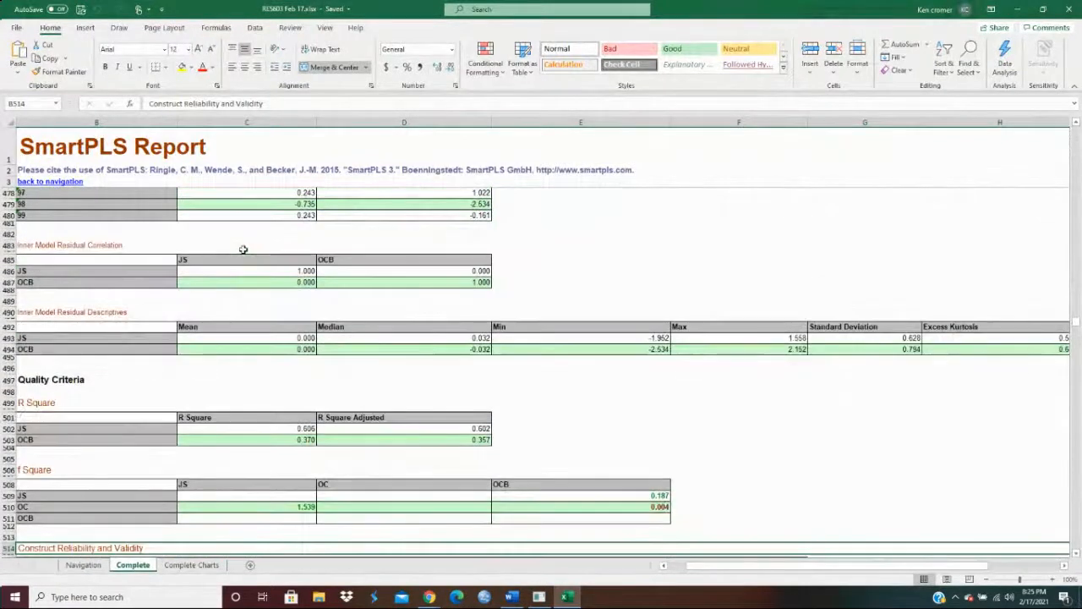
scroll(242, 249, "down", 4)
scroll(243, 249, "down", 4)
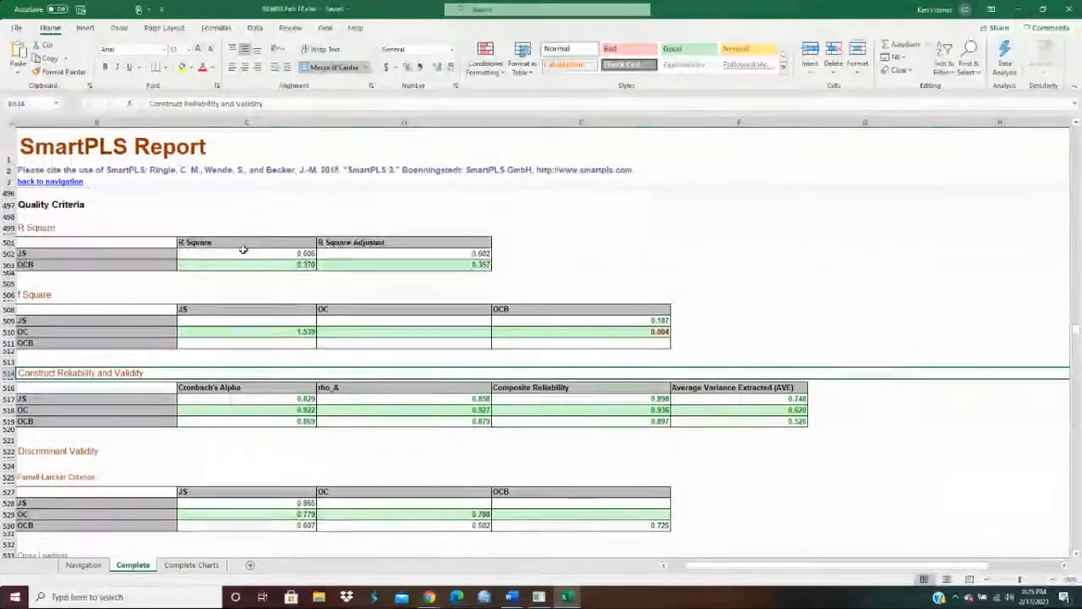
scroll(237, 251, "down", 2)
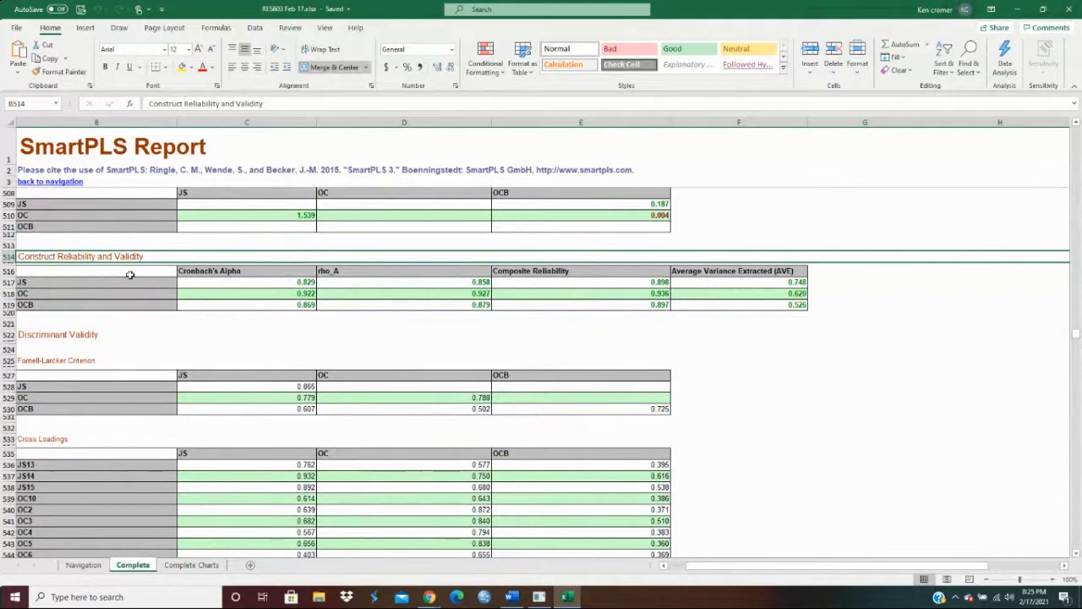
Copy the construct reliability and validity table, B516:F519, into a new worksheet starting at cell B3.
left_click_drag(130, 274, 709, 303)
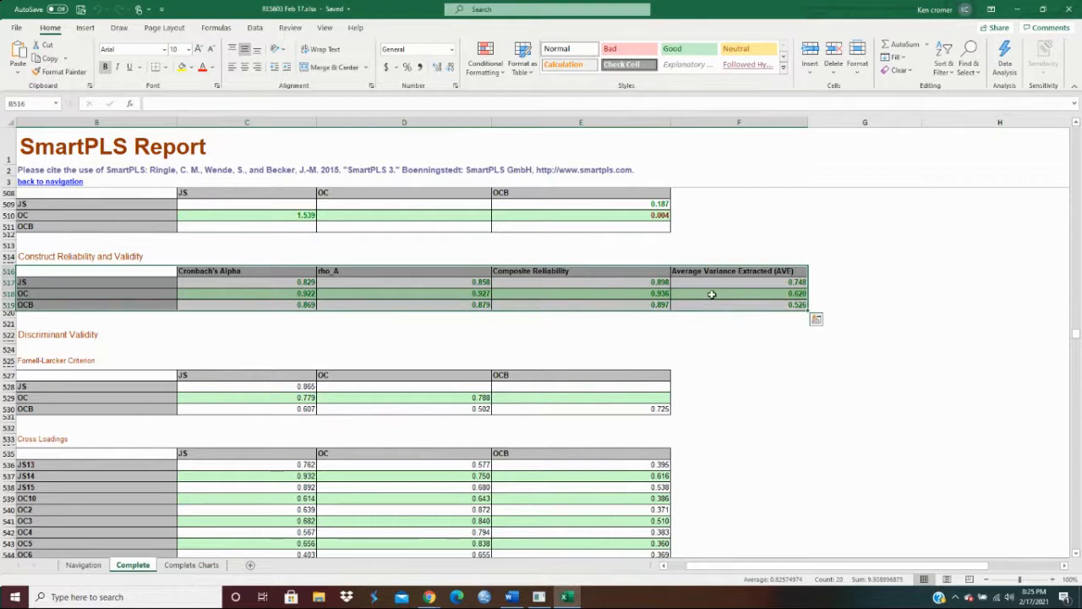
right_click(756, 300)
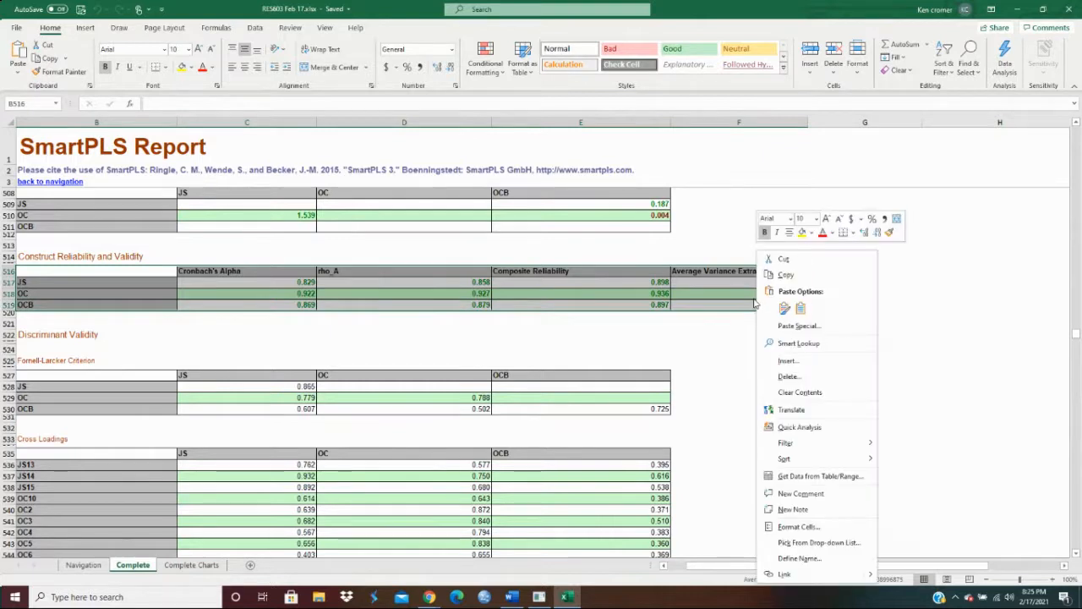
left_click(786, 275)
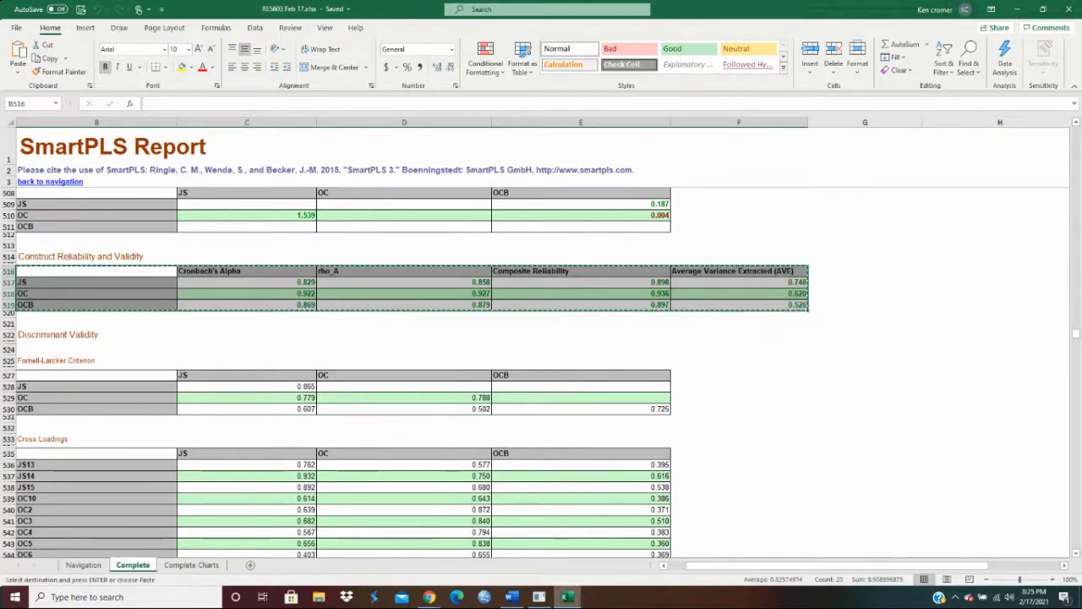
left_click(249, 565)
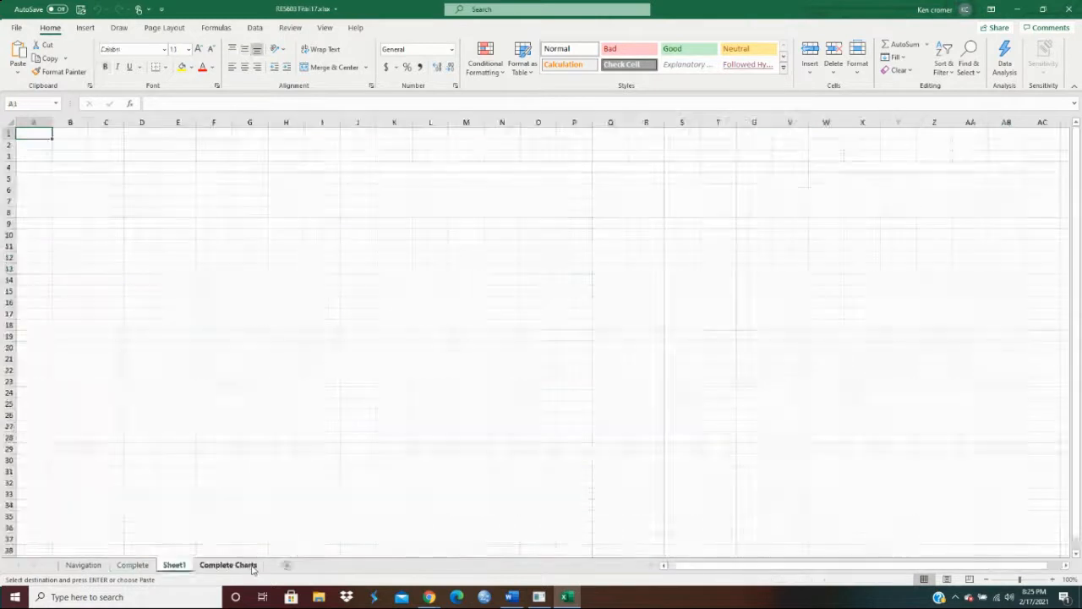
left_click(66, 158)
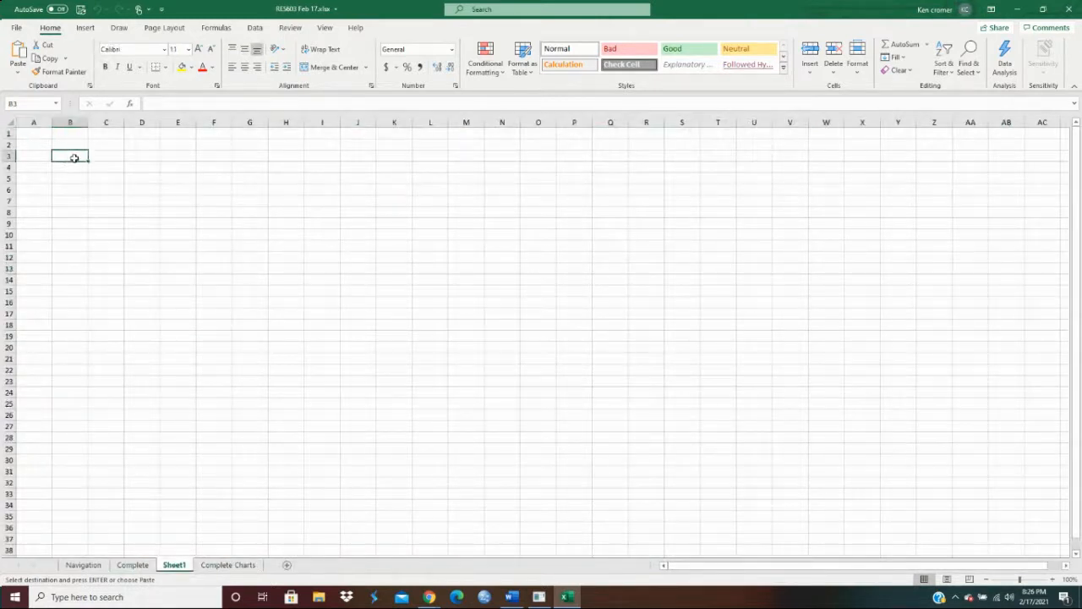
right_click(75, 158)
left_click(104, 215)
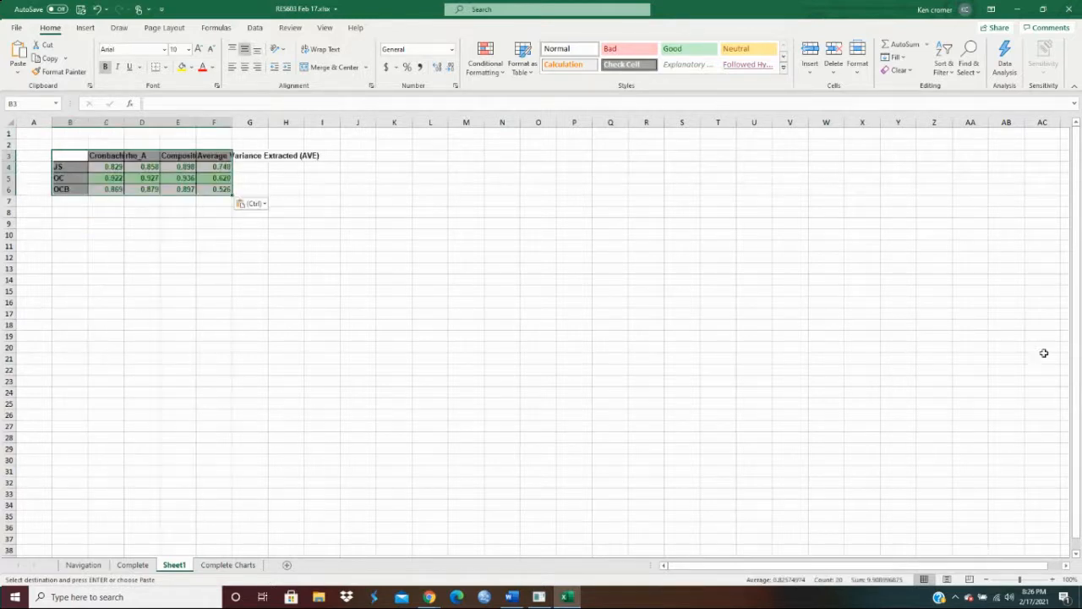
Widen column C of the pasted table slightly for the Cronbach's Alpha heading.
left_click(1037, 581)
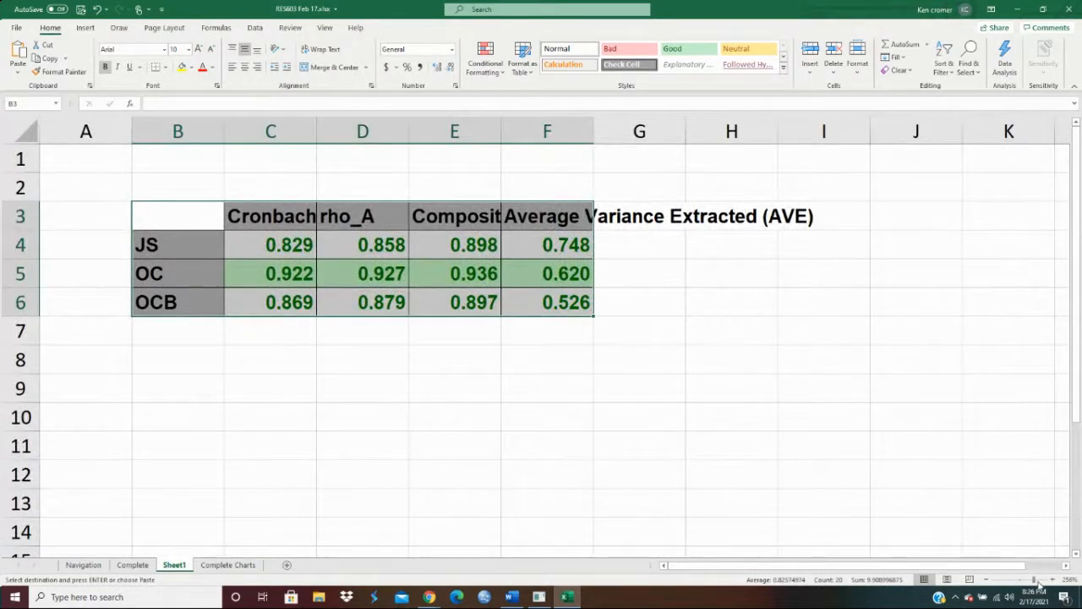
left_click(1039, 582)
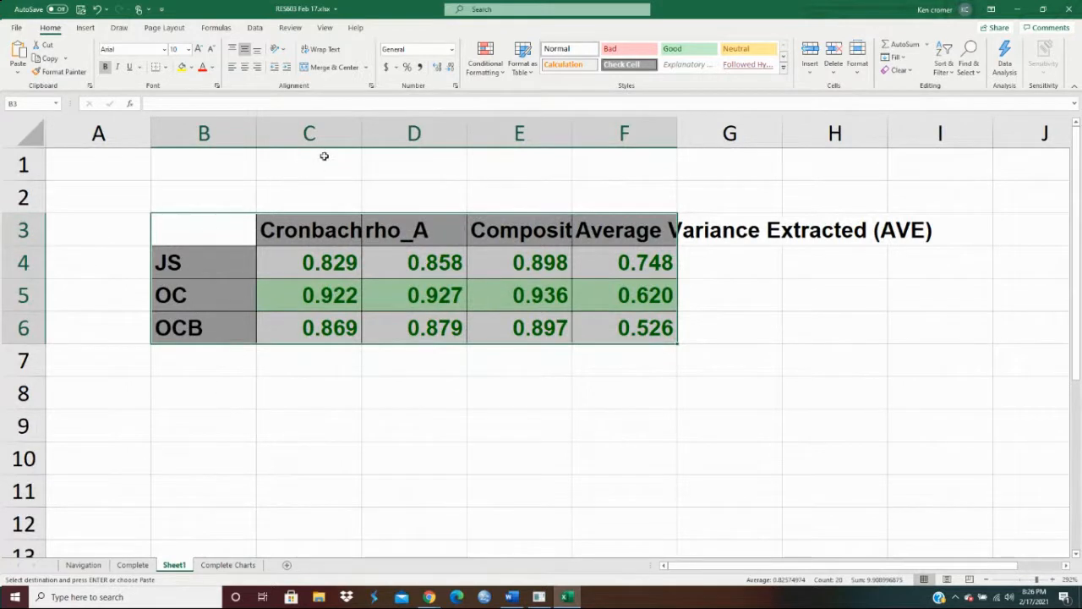
left_click_drag(362, 138, 387, 136)
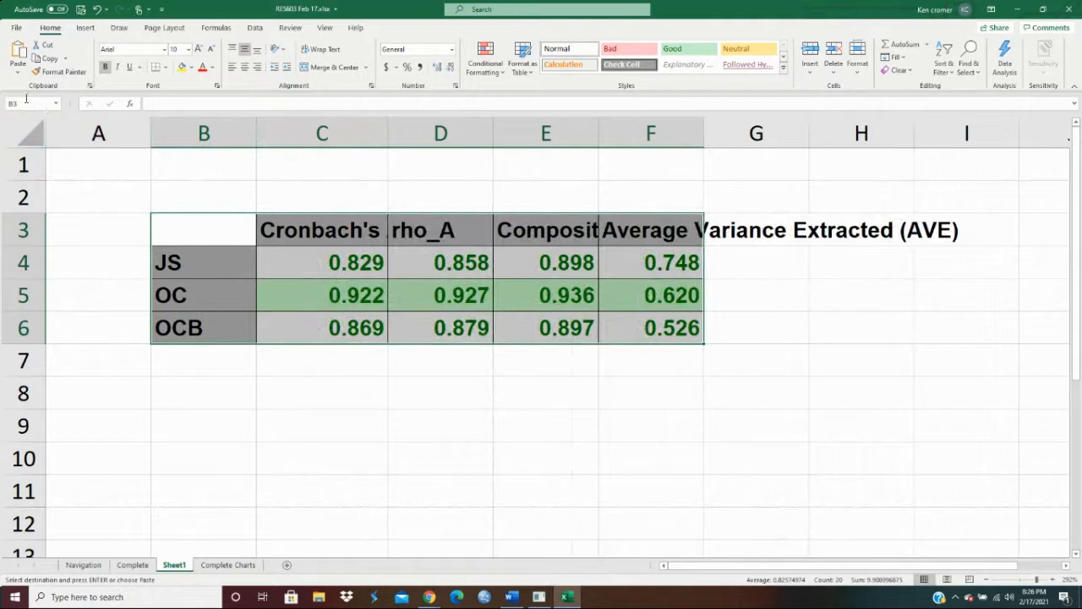
Set the font color of the pasted table B3:F6 to Automatic and remove its cell fill.
left_click_drag(171, 236, 620, 324)
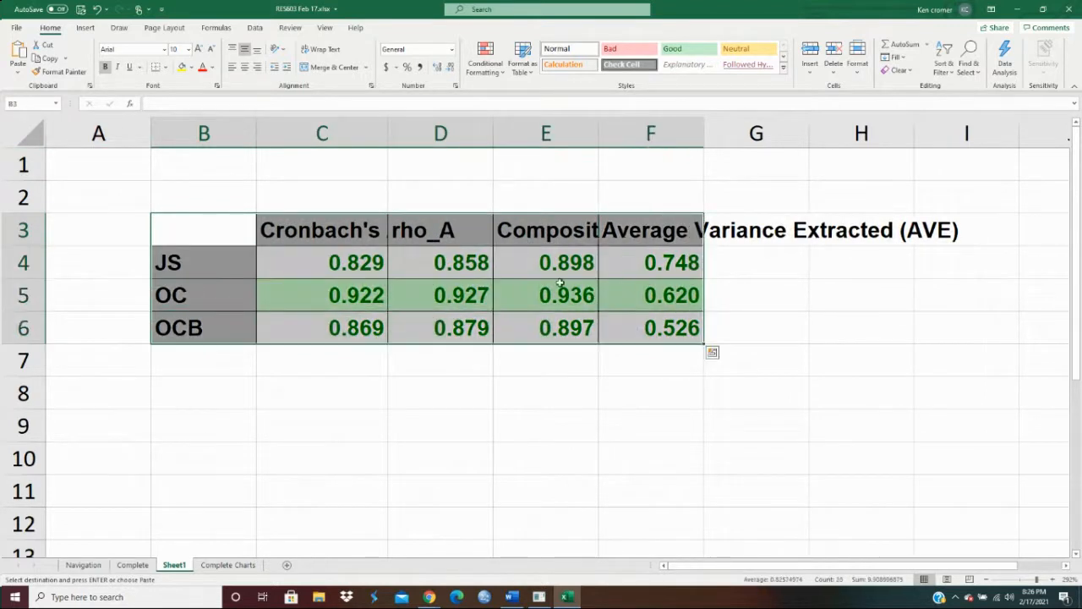
left_click(212, 68)
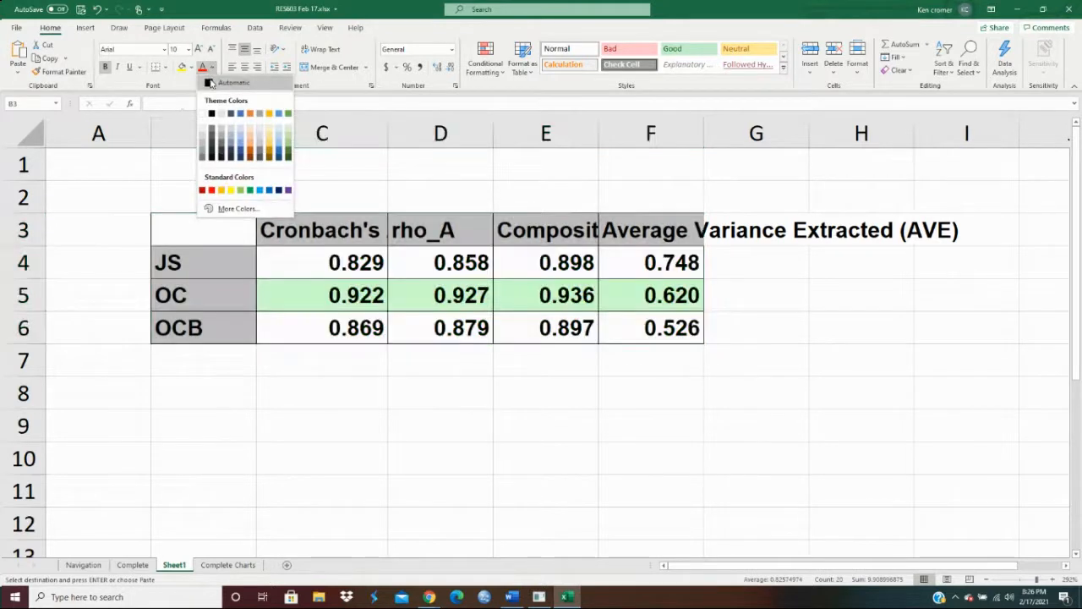
left_click(209, 82)
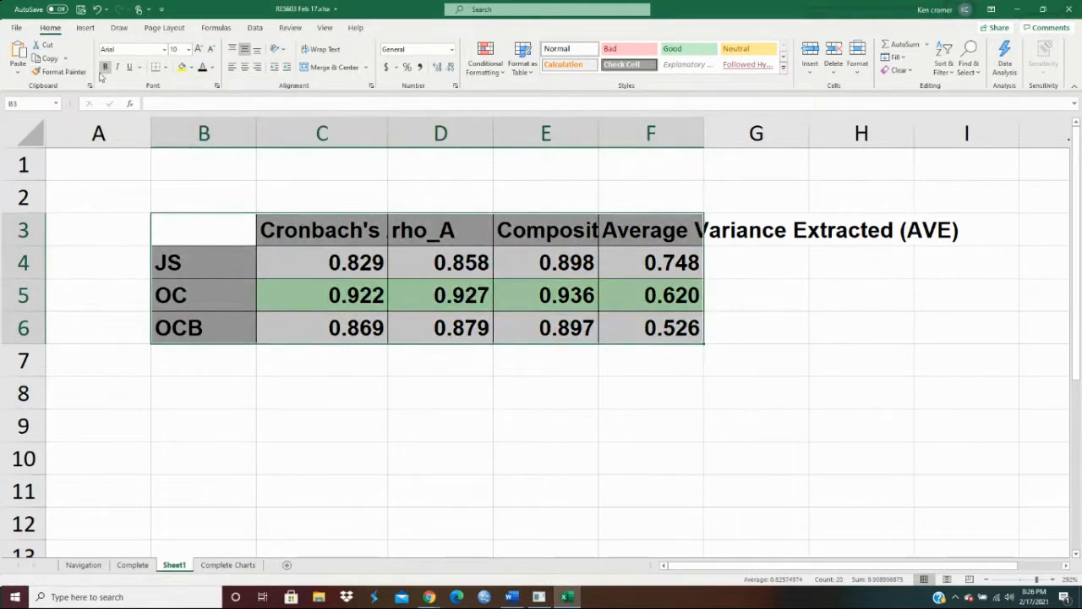
left_click(182, 68)
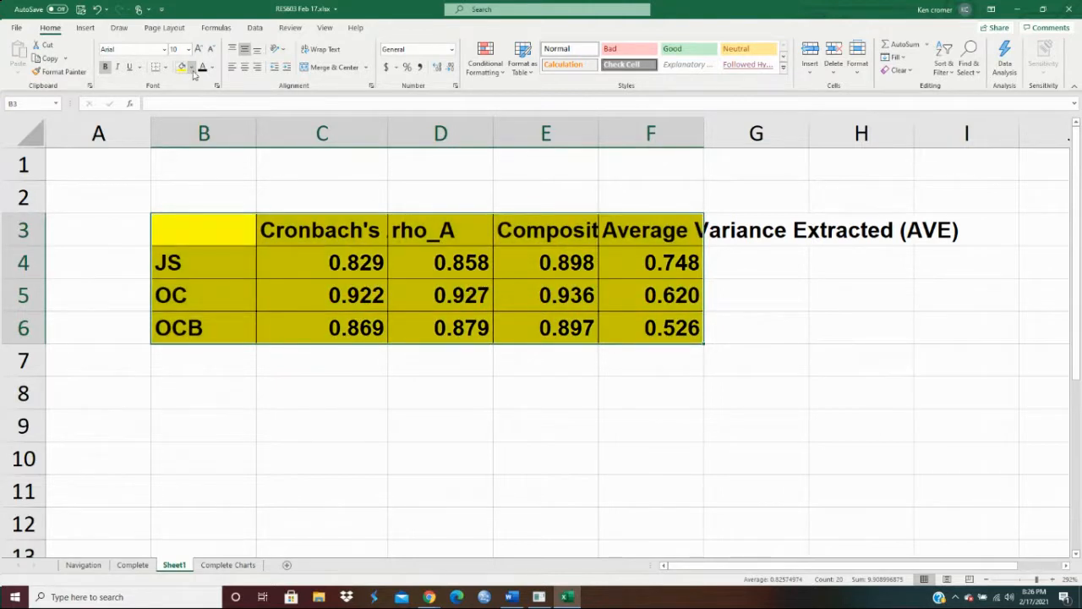
left_click(191, 68)
left_click(205, 192)
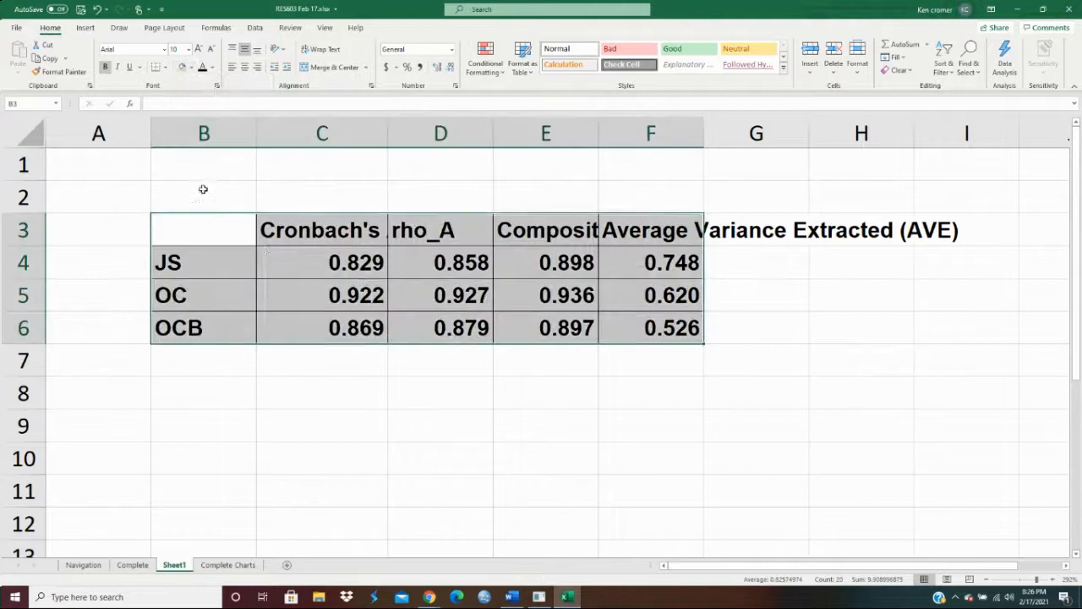
left_click(161, 321)
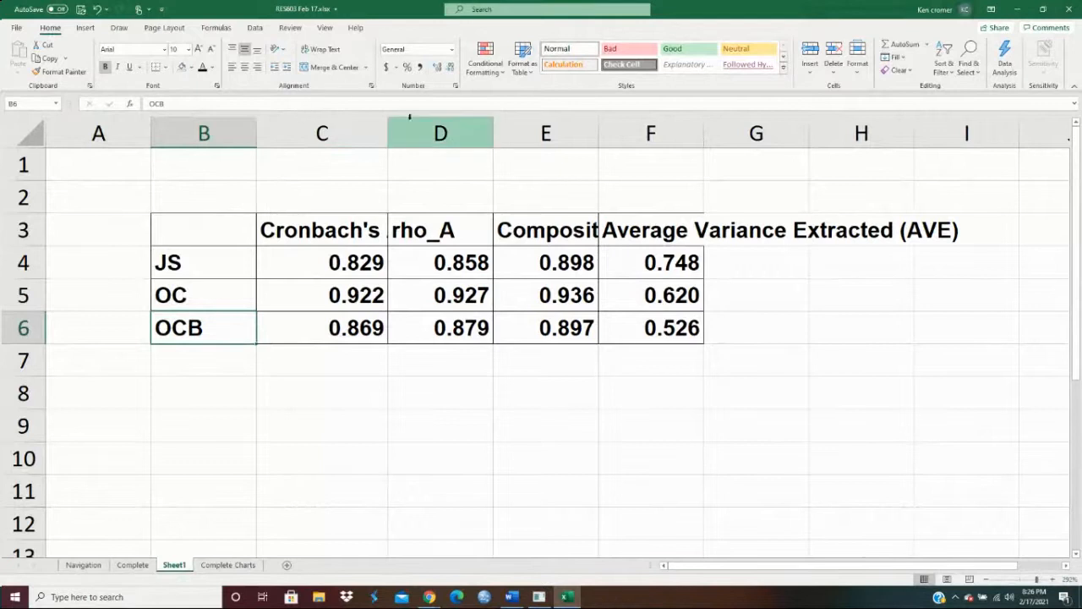
Wrap the heading text in row 3 and widen columns C, E and F so the headings break between whole words.
left_click_drag(390, 133, 400, 132)
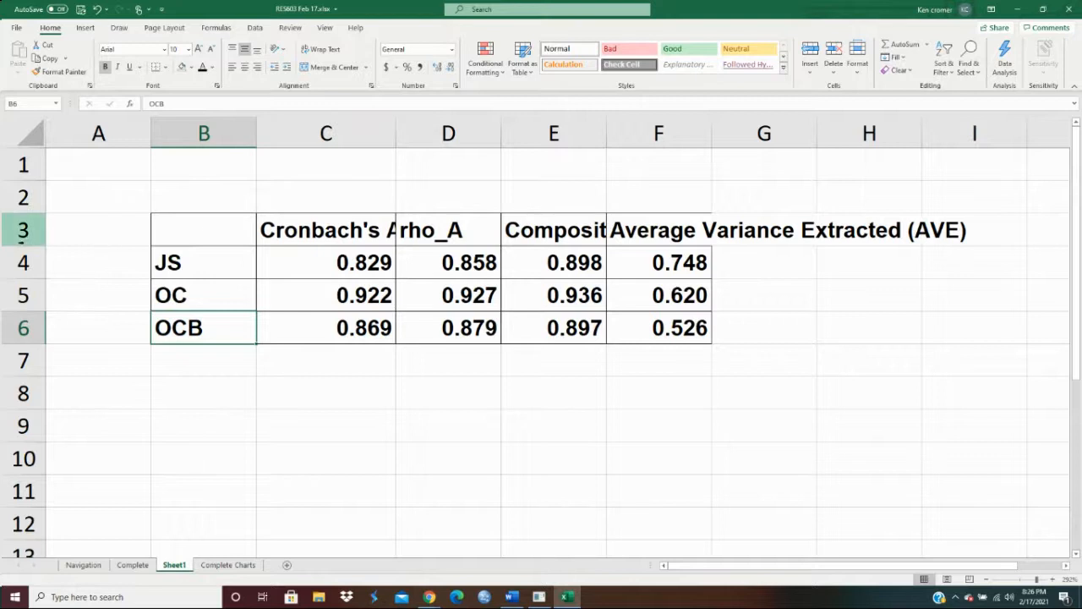
left_click(26, 240)
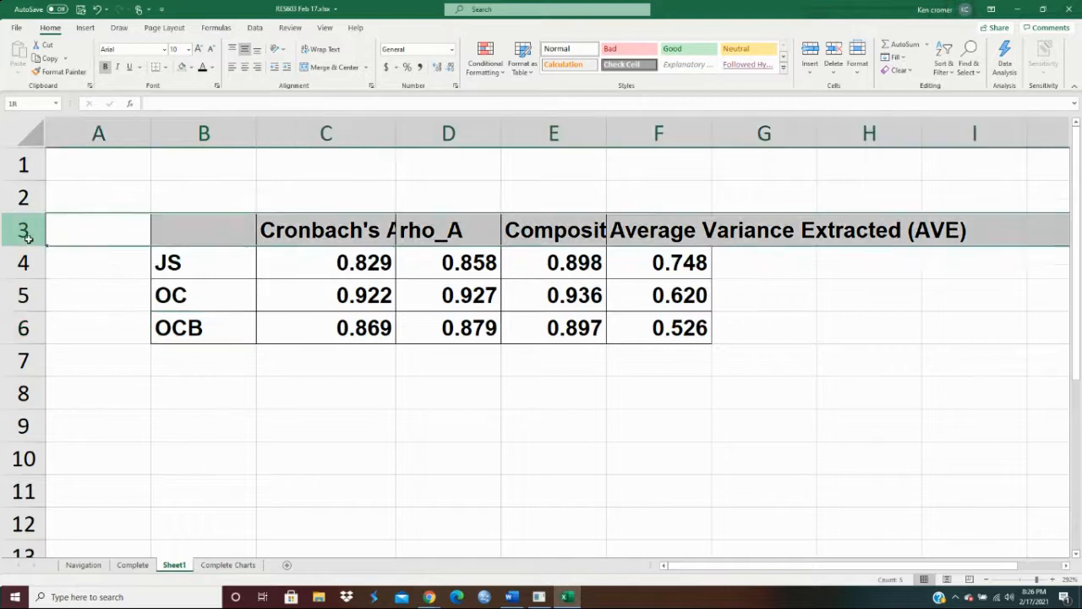
left_click(311, 51)
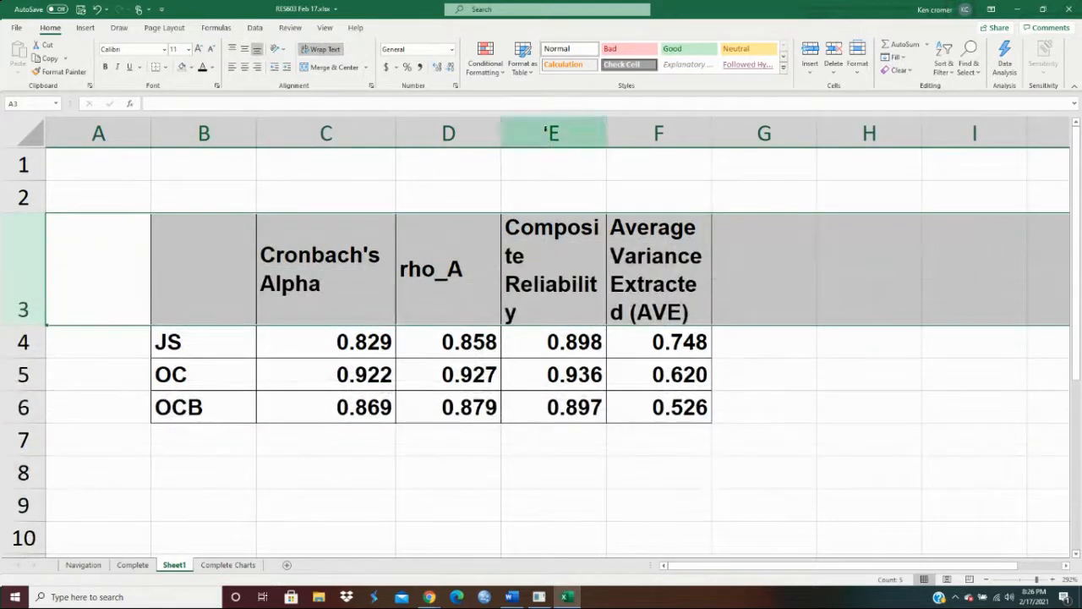
left_click_drag(606, 132, 627, 132)
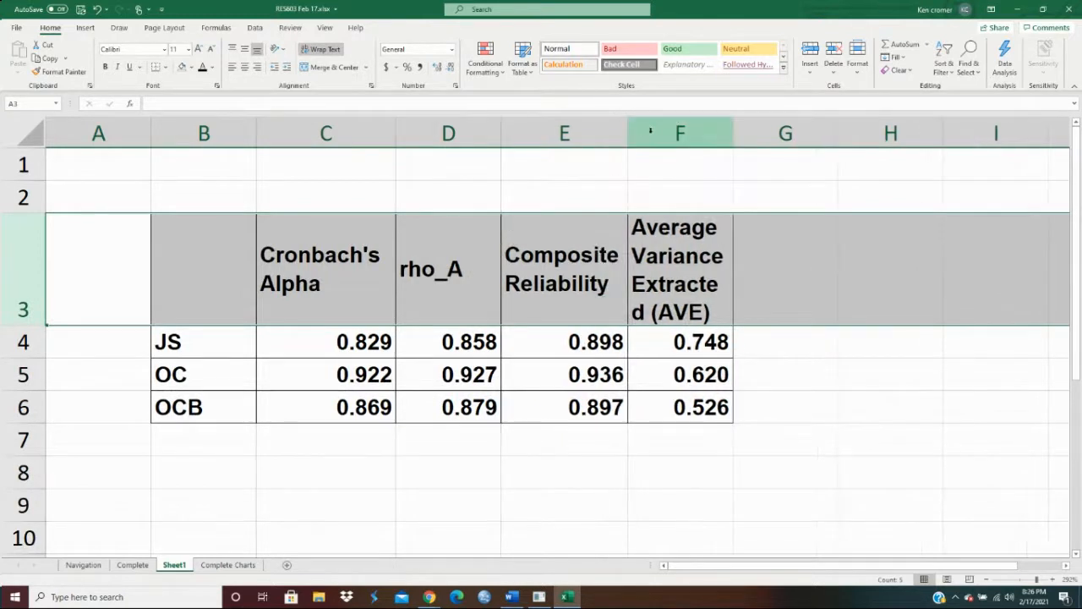
left_click_drag(733, 125, 751, 125)
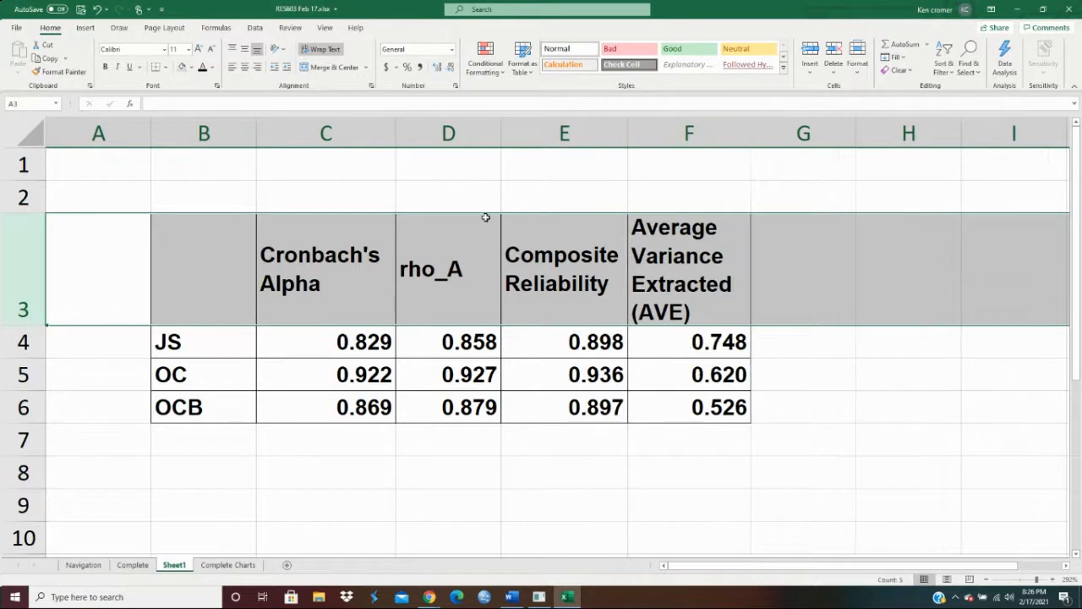
Try to give the heading cells B3:F3 only a top and bottom border.
left_click(74, 317)
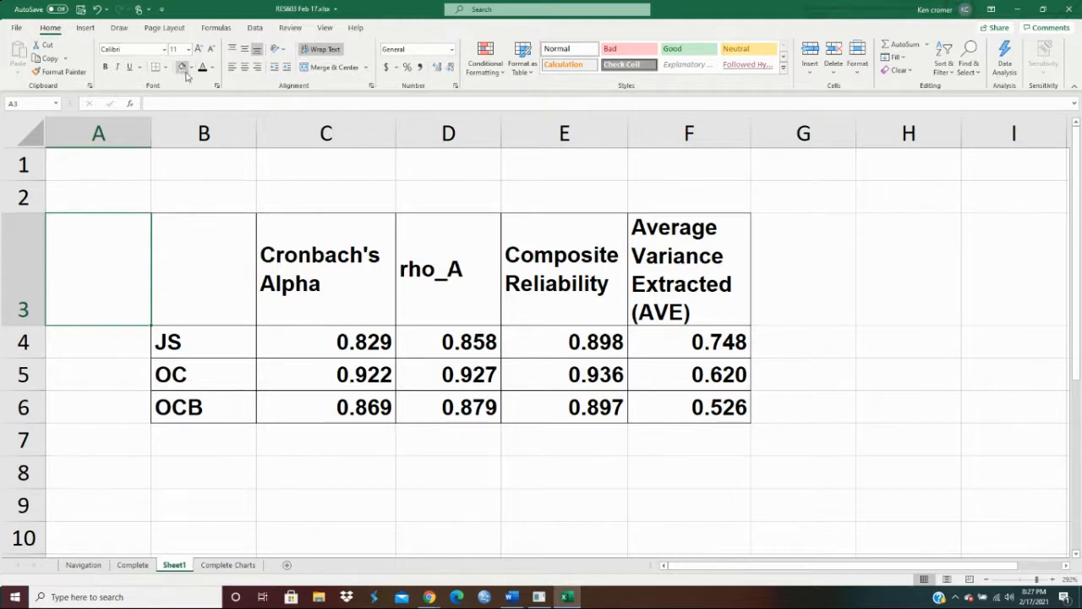
left_click(169, 246)
left_click_drag(169, 246, 398, 220)
left_click(290, 295)
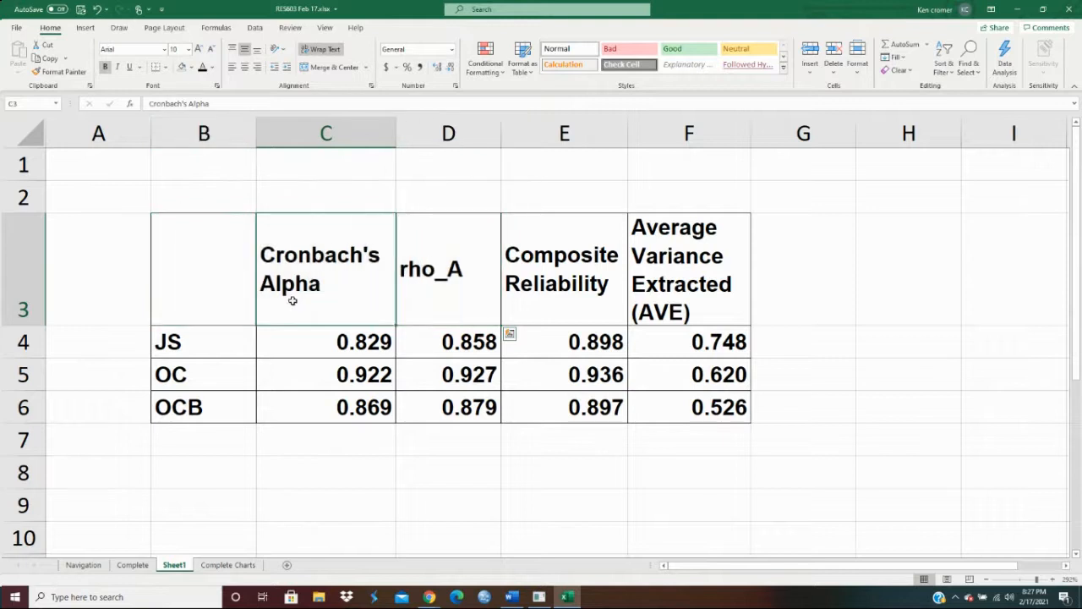
left_click(177, 260)
left_click_drag(178, 260, 639, 224)
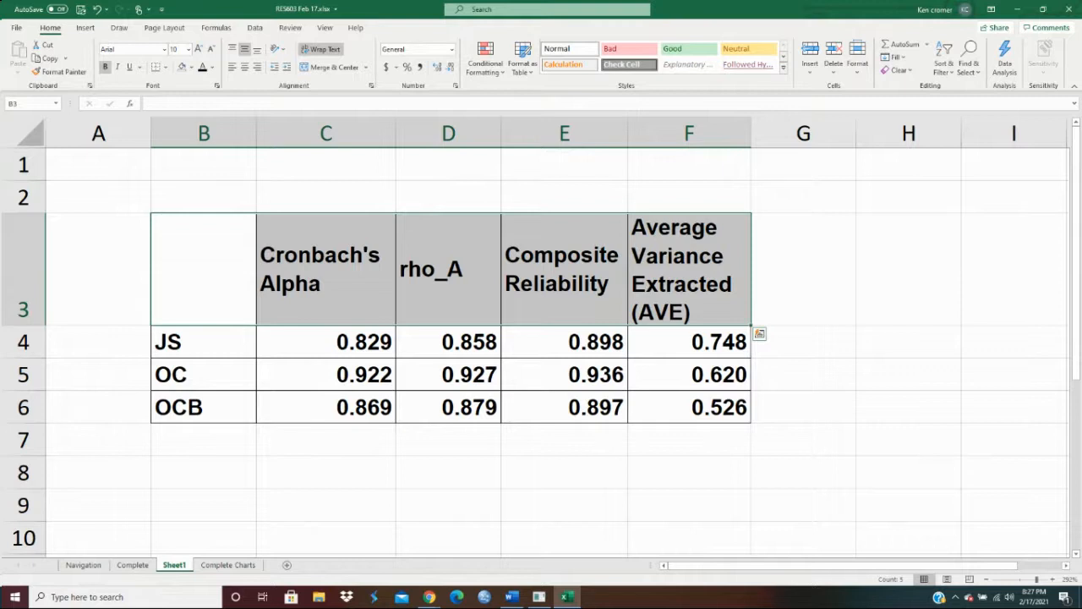
left_click(167, 68)
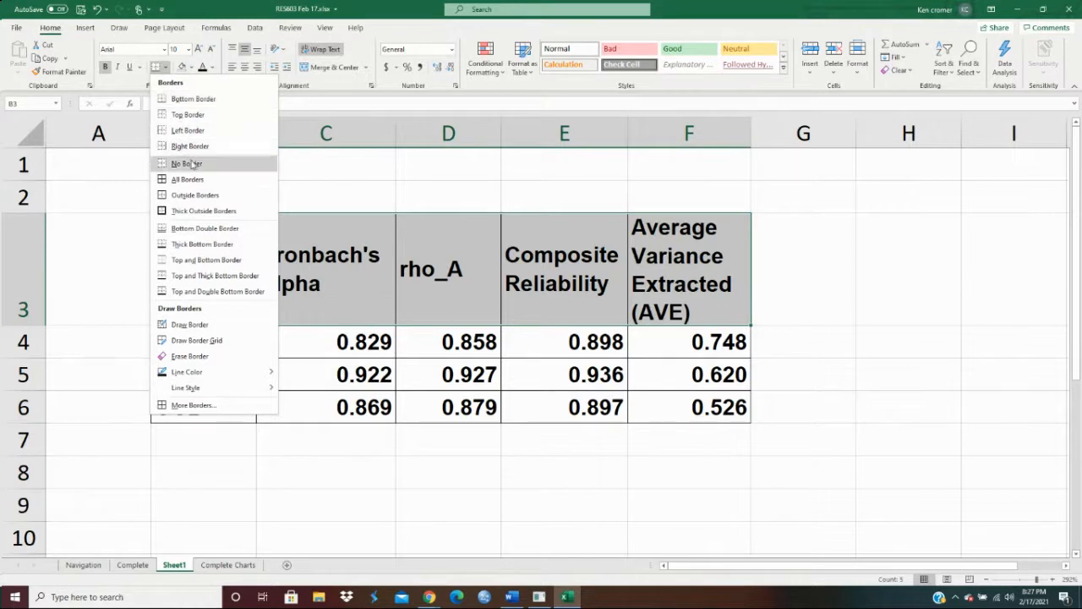
left_click(212, 261)
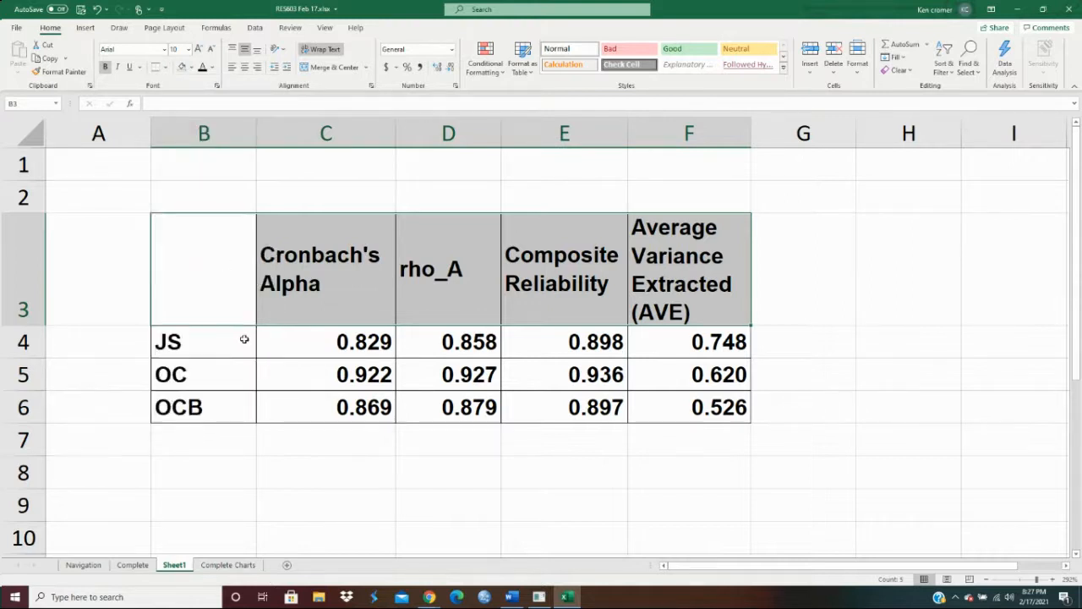
Try to give the OCB row, B6:F6, only a bottom border.
left_click_drag(236, 341, 423, 336)
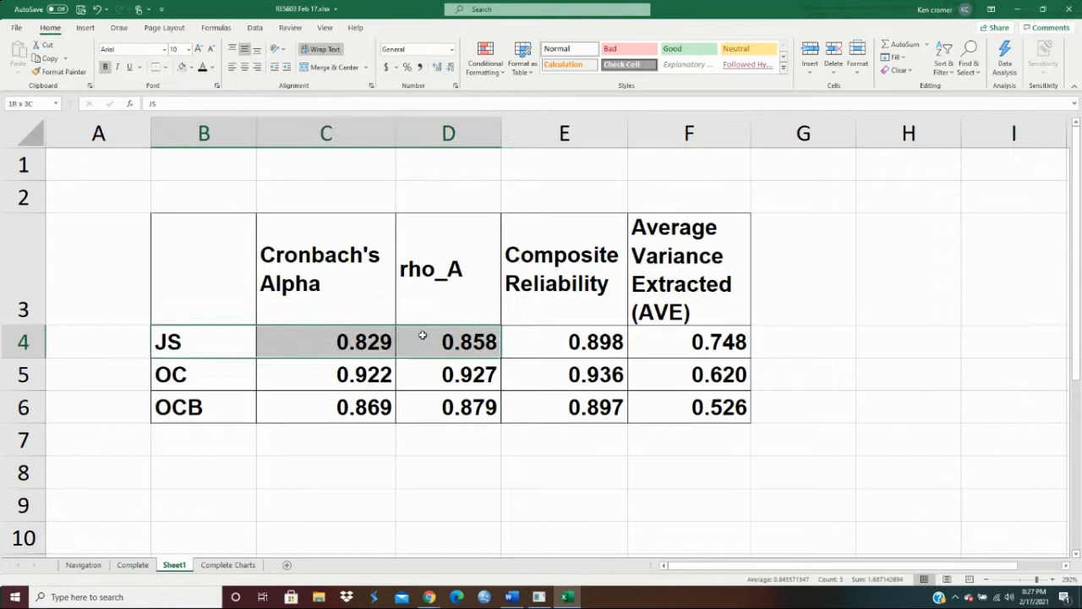
left_click_drag(504, 336, 527, 336)
left_click_drag(240, 409, 639, 398)
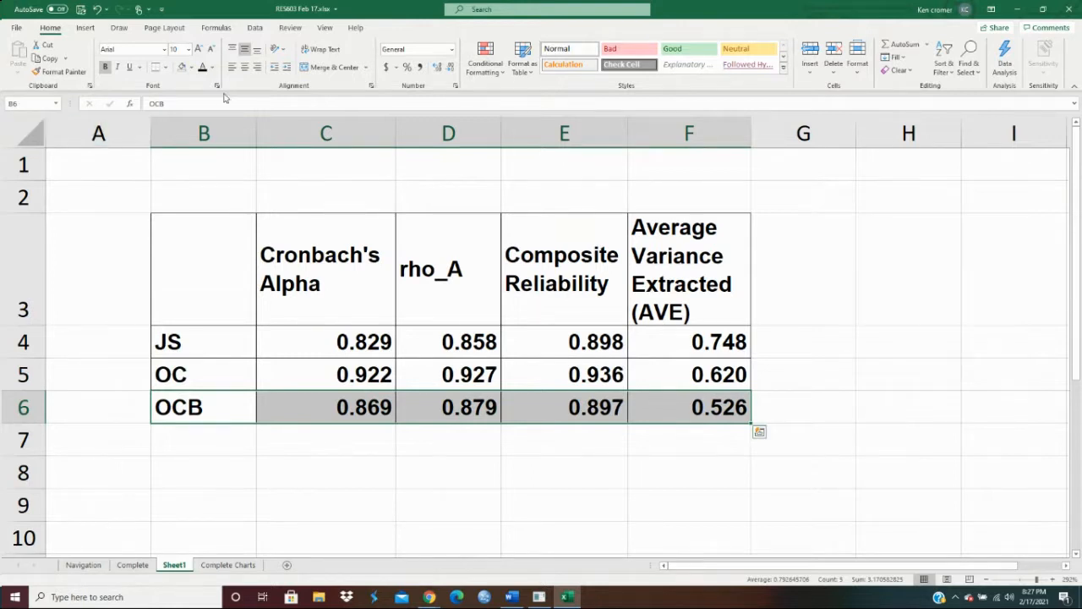
left_click(167, 68)
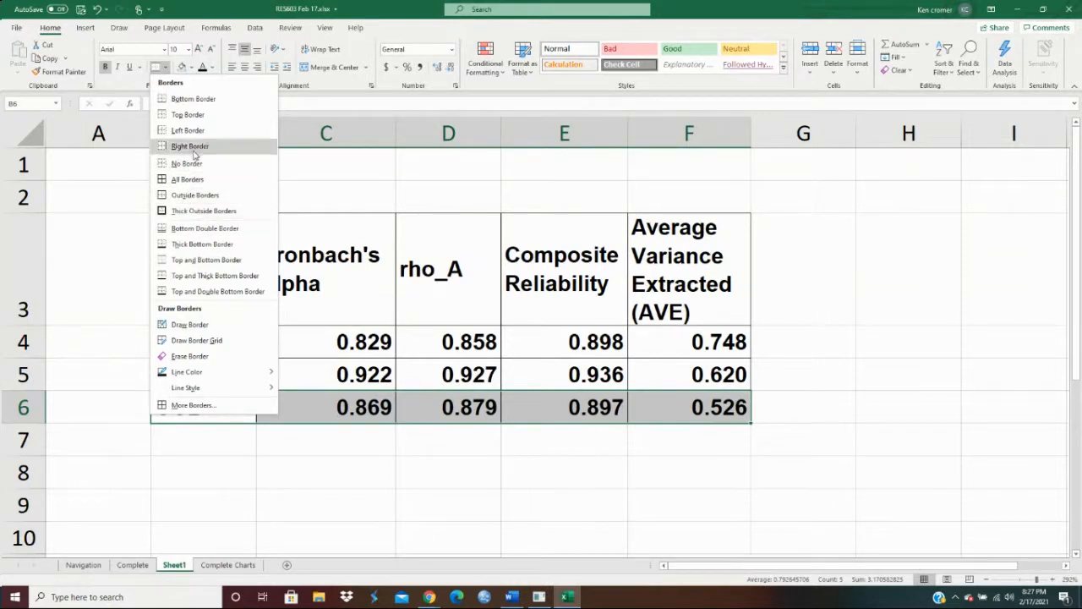
left_click(193, 99)
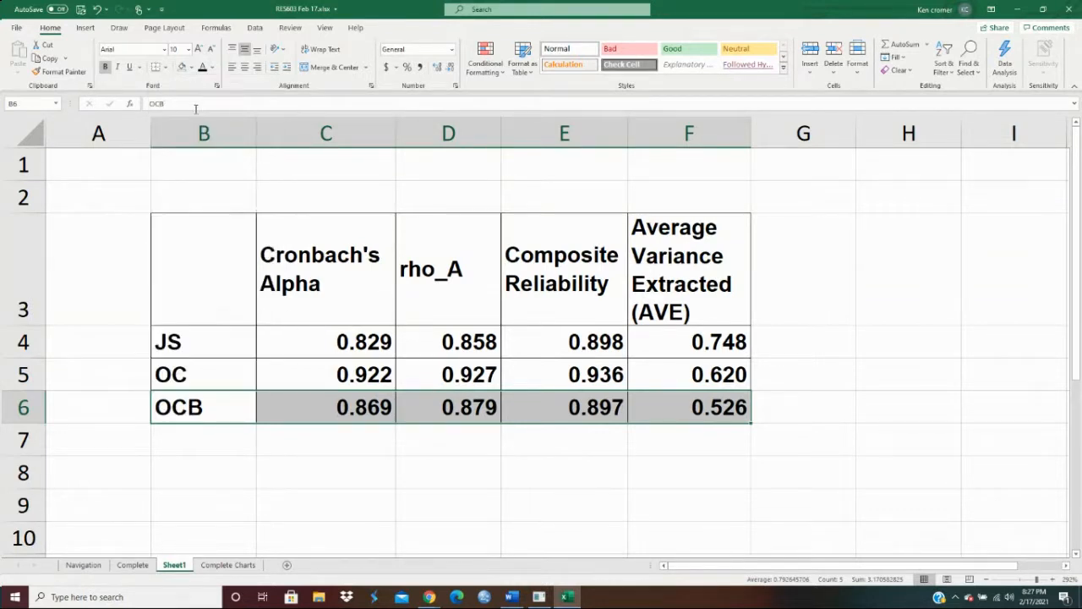
Remove all borders from the table B3:F6.
left_click(330, 486)
left_click_drag(209, 253, 679, 406)
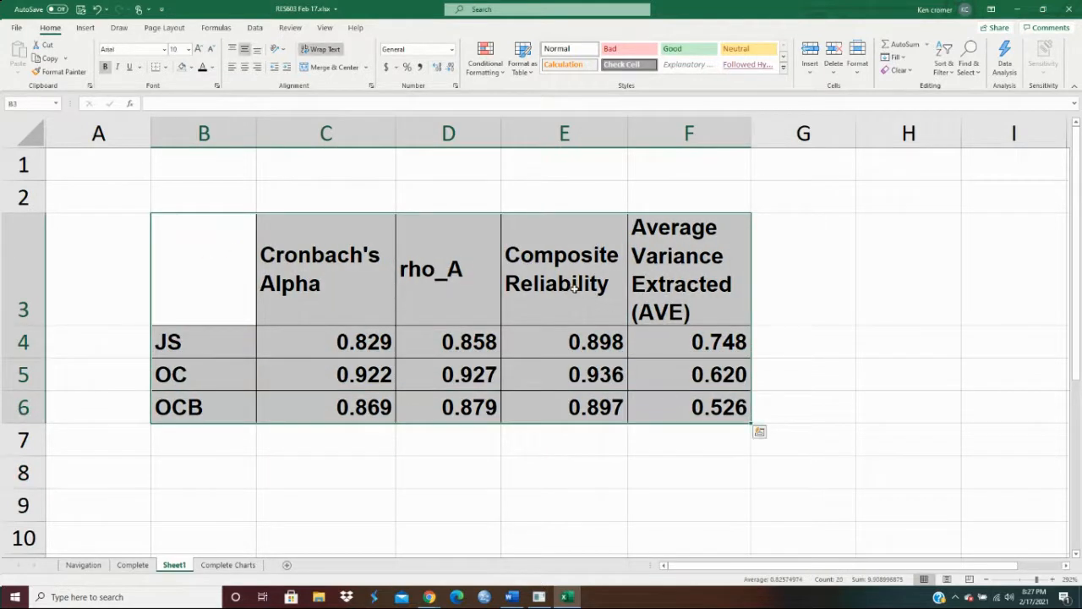
left_click(220, 350)
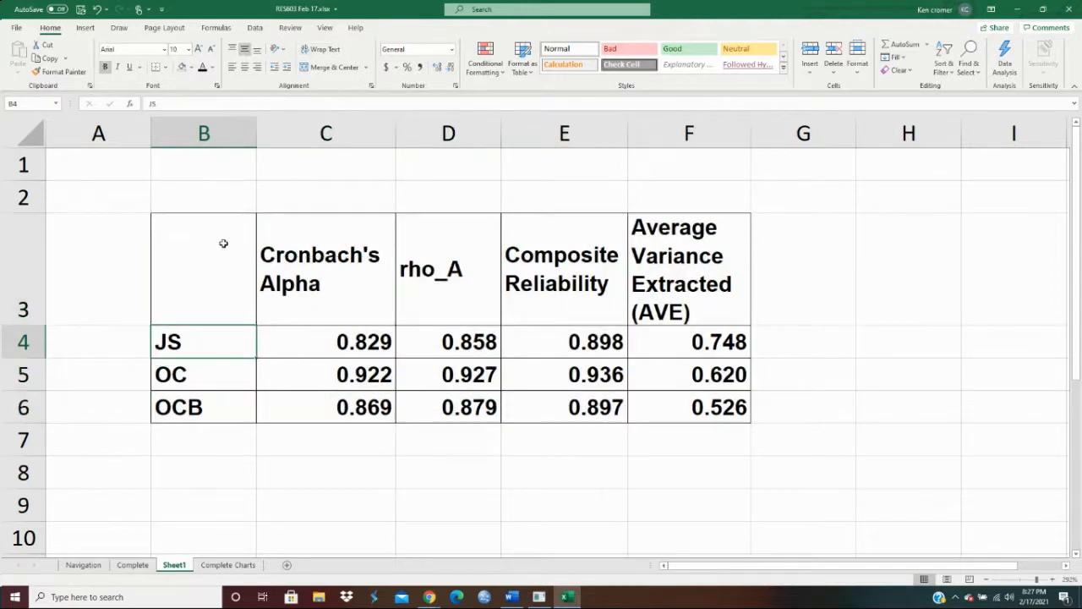
left_click_drag(223, 244, 682, 407)
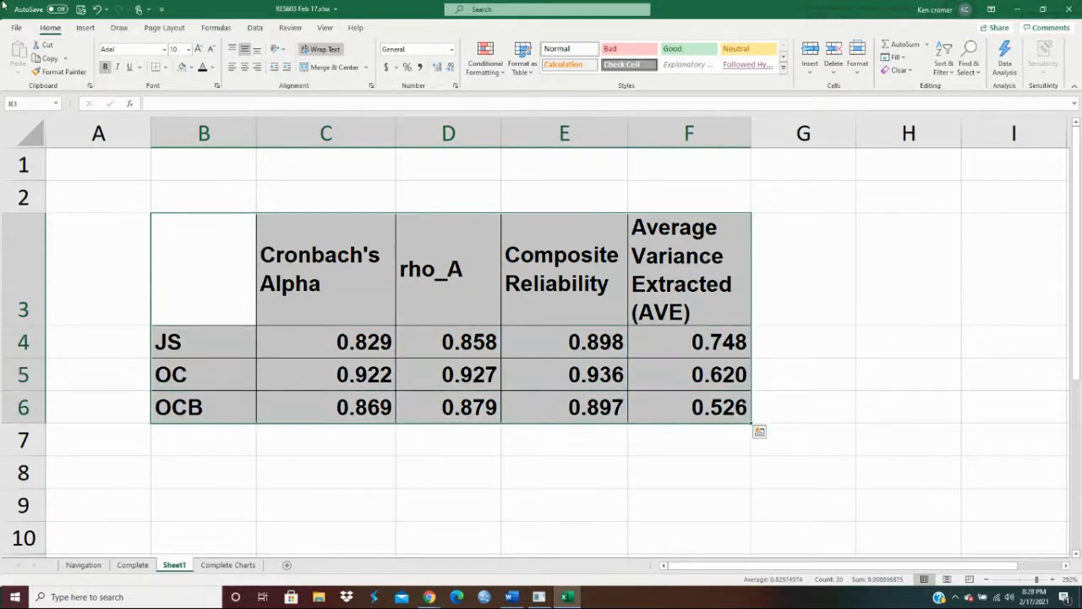
left_click(165, 66)
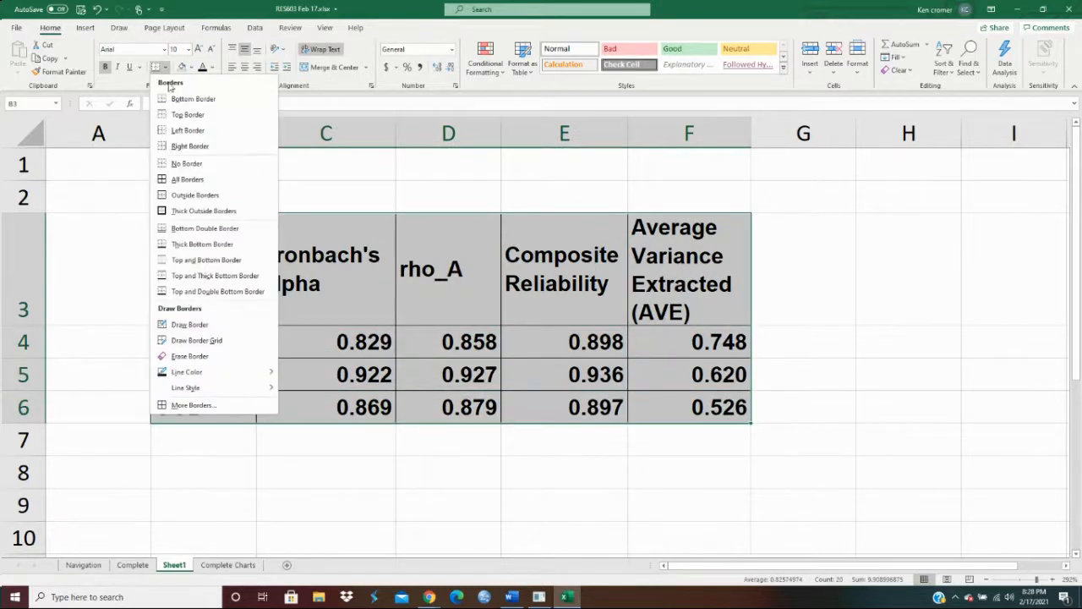
left_click(193, 162)
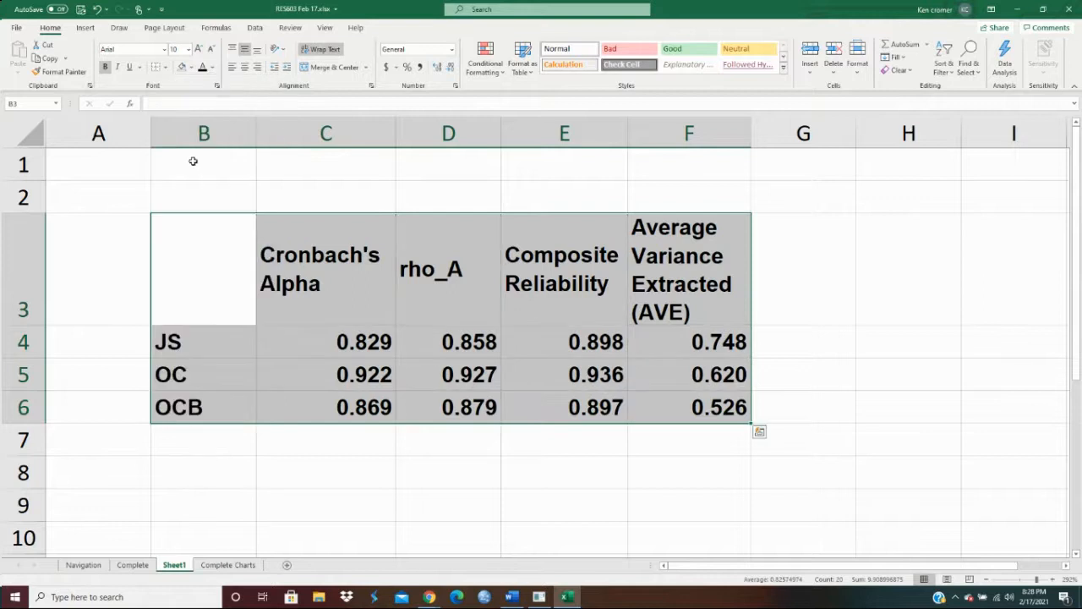
Add a top and bottom border to the heading cells B3:F3 and a bottom border to the OCB row B6:F6.
left_click_drag(211, 242, 636, 224)
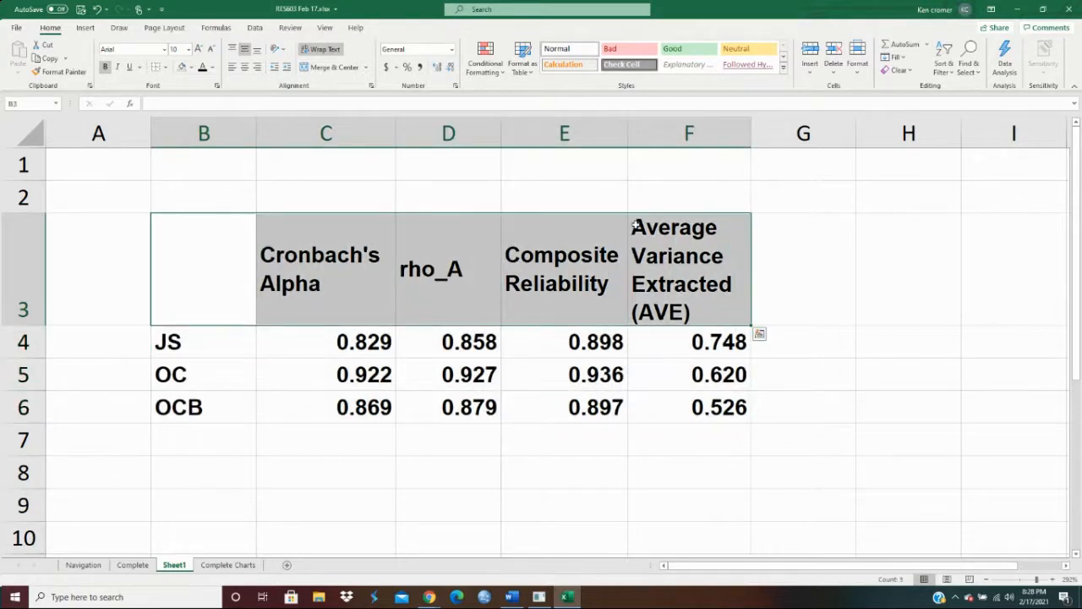
left_click(167, 67)
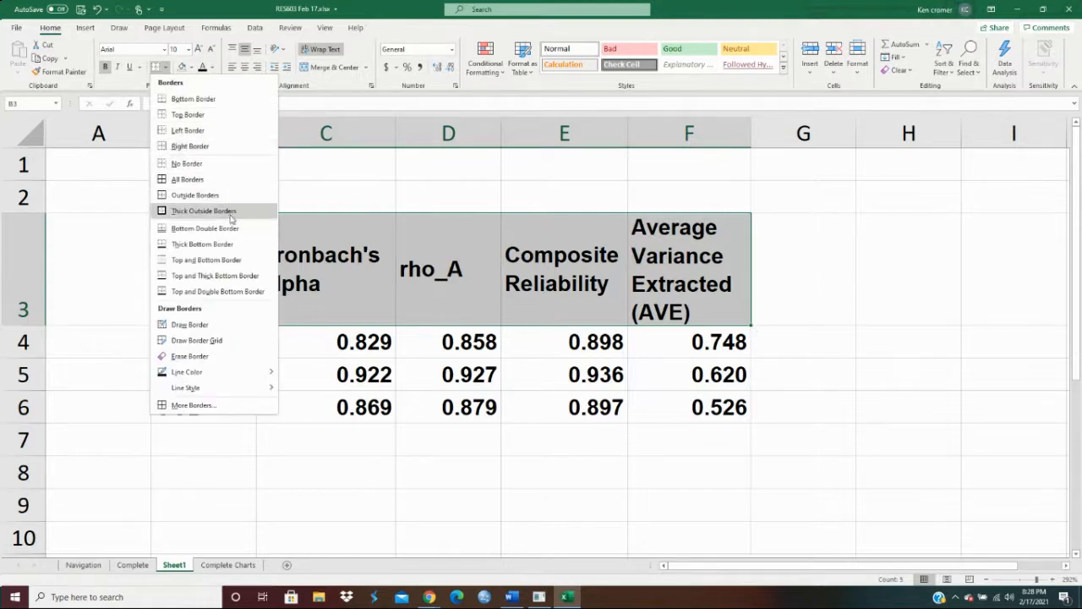
left_click(245, 258)
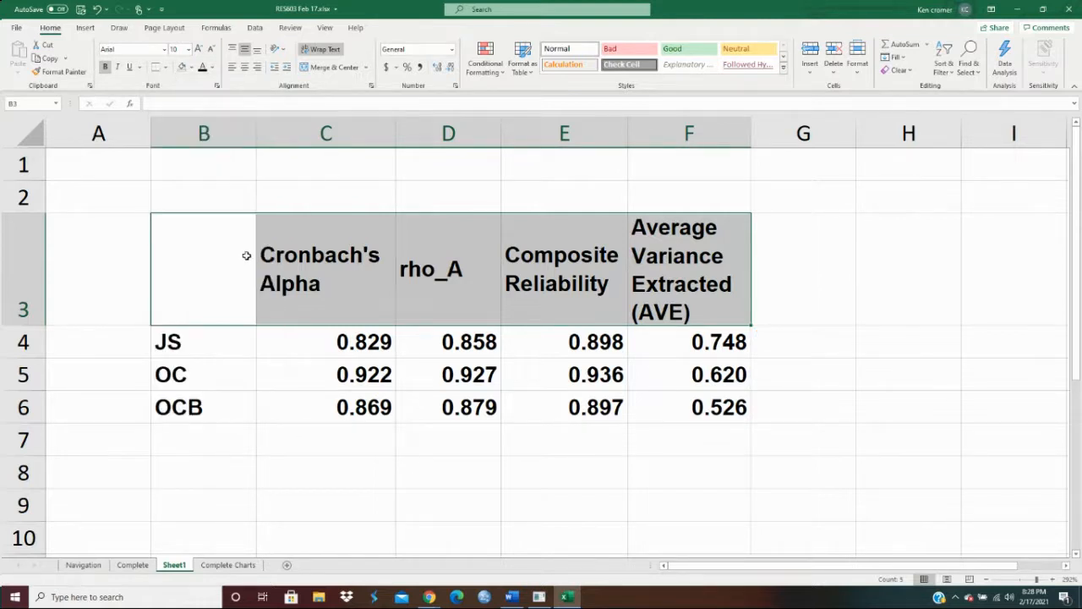
left_click_drag(215, 407, 665, 397)
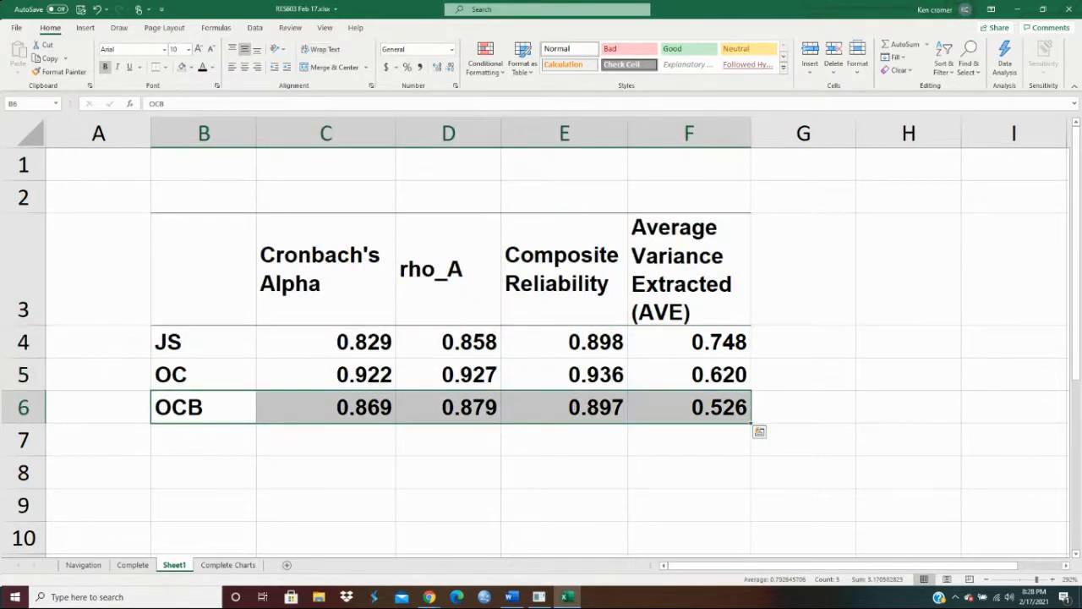
left_click(165, 67)
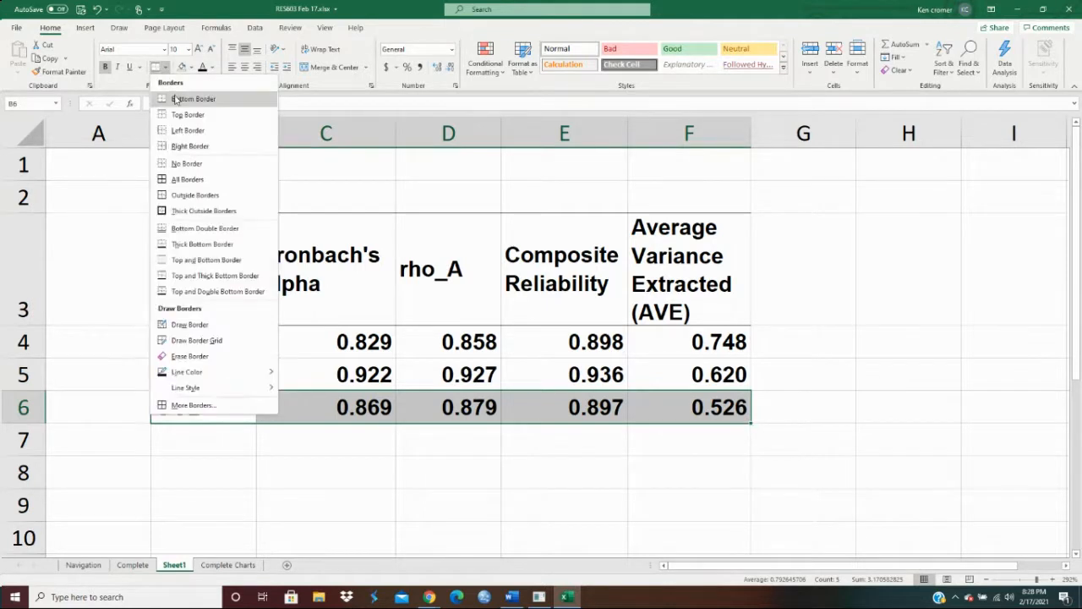
left_click(176, 98)
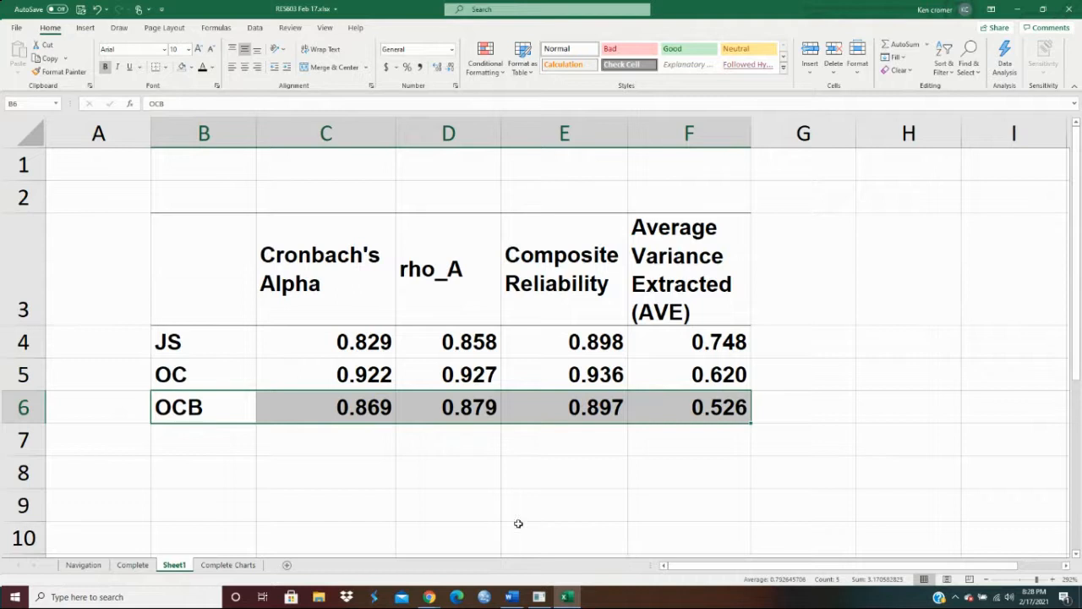
Open a new Word window for a blank document.
mouse_move(504, 599)
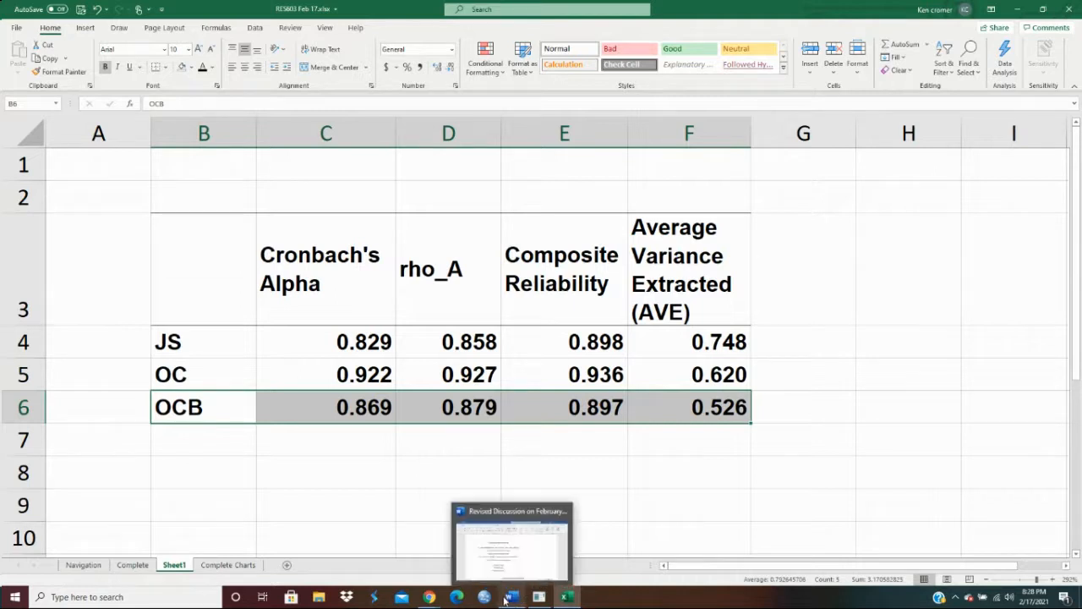
right_click(508, 597)
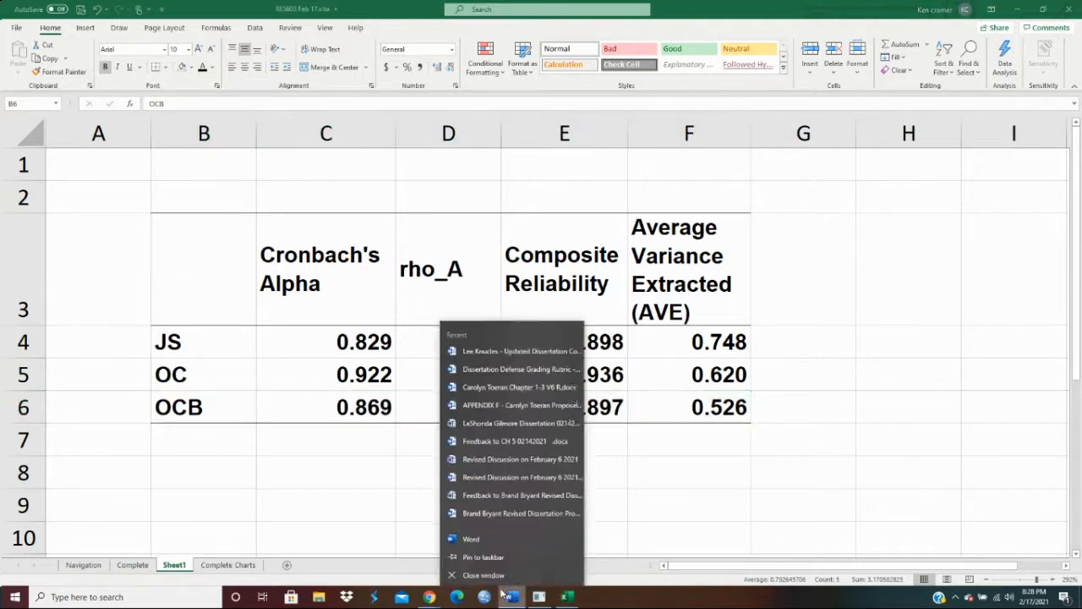
left_click(491, 540)
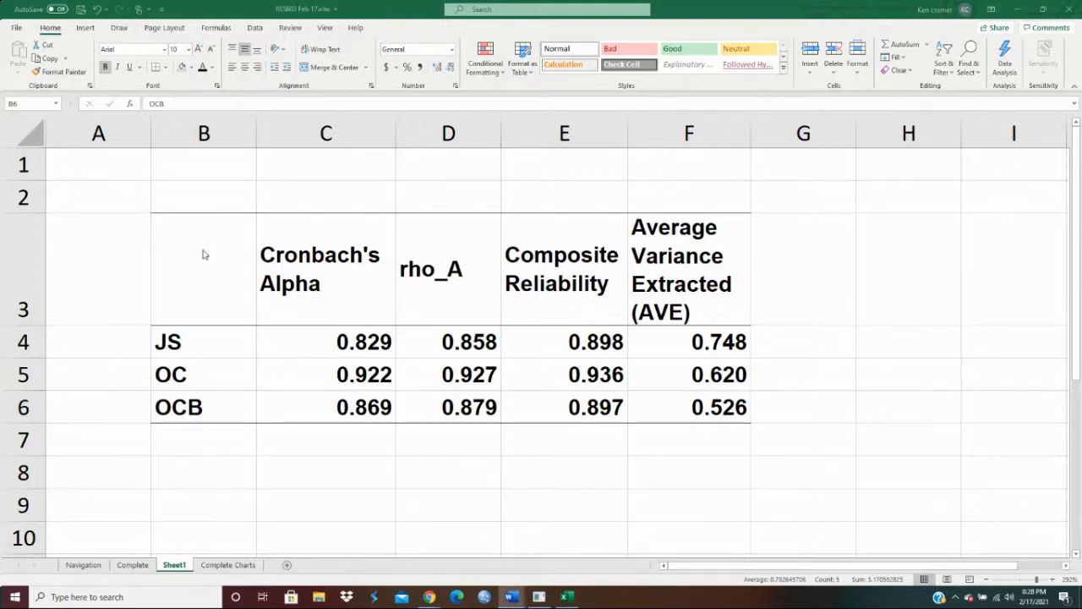
Remove the bold formatting from all text in the table B3:F6.
left_click_drag(172, 285, 637, 411)
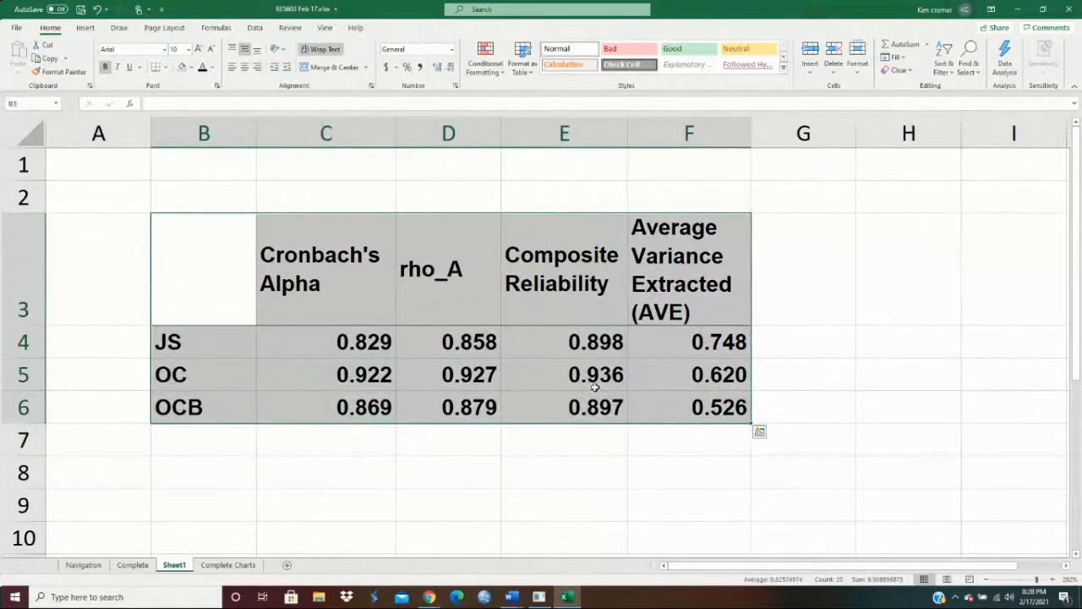
right_click(594, 386)
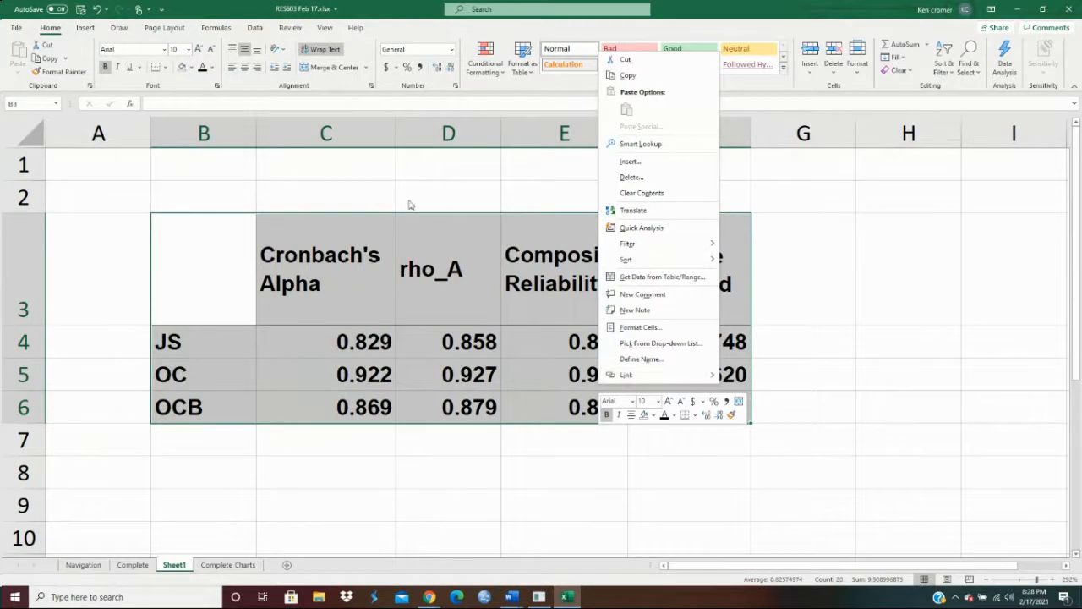
left_click(136, 263)
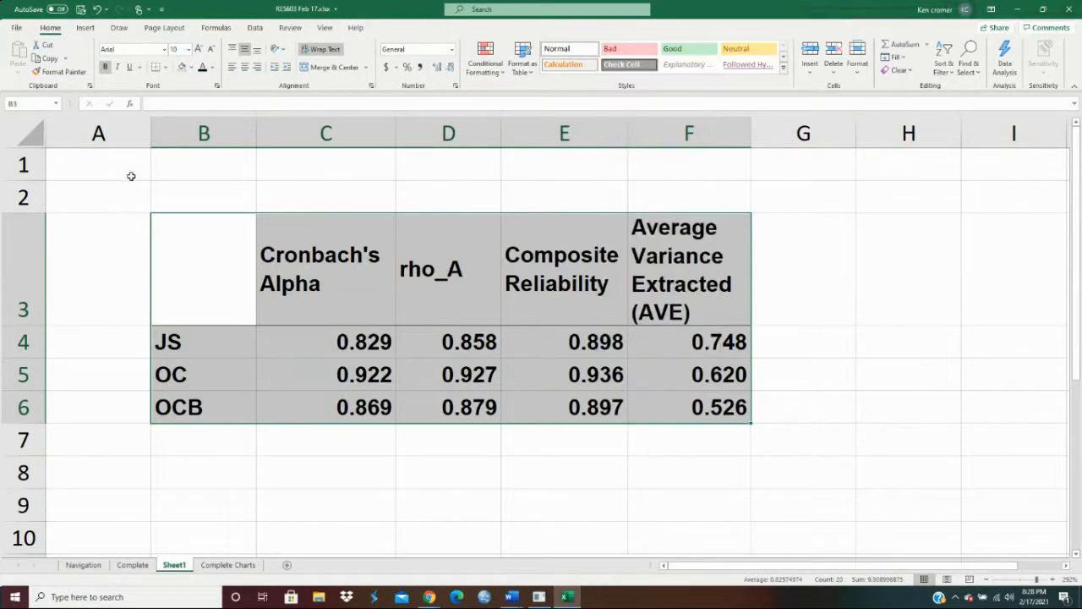
left_click(105, 67)
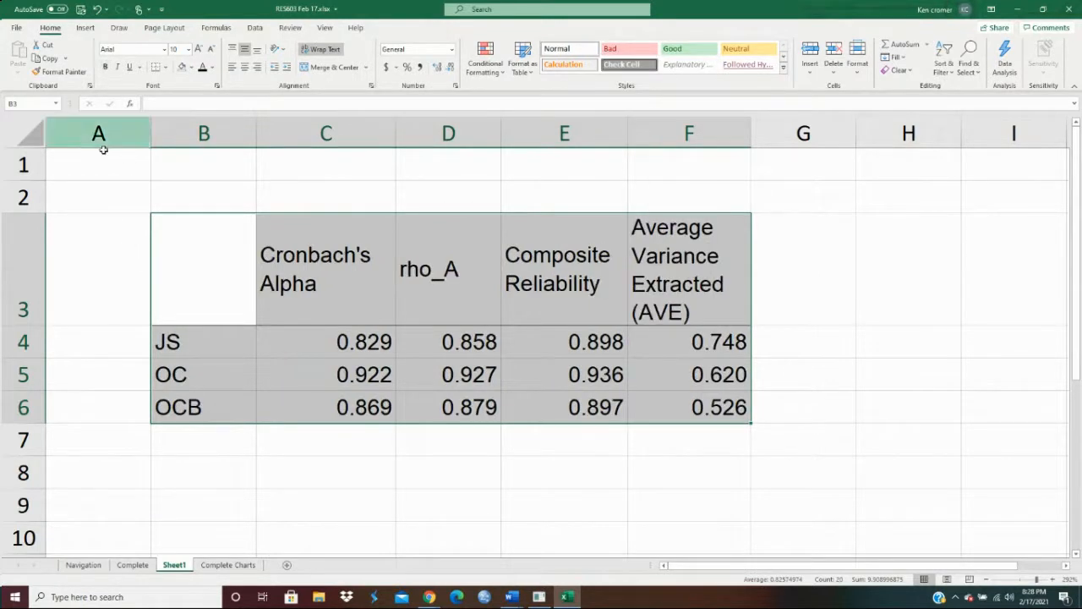
Copy the table B3:F6 into the blank Word document below two empty lines, then minimize Word.
left_click_drag(173, 281, 730, 406)
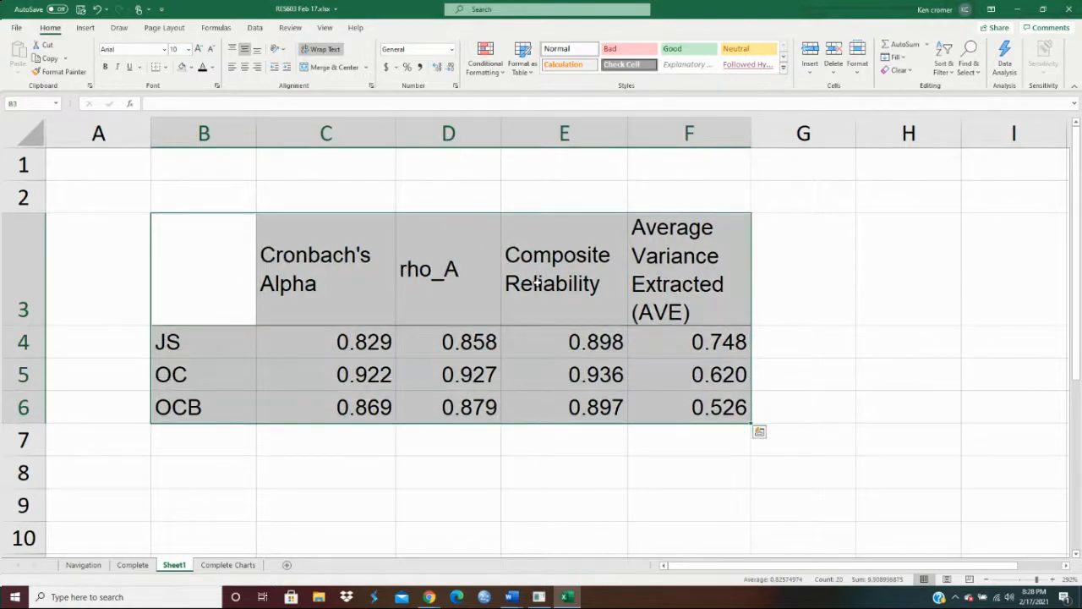
right_click(540, 286)
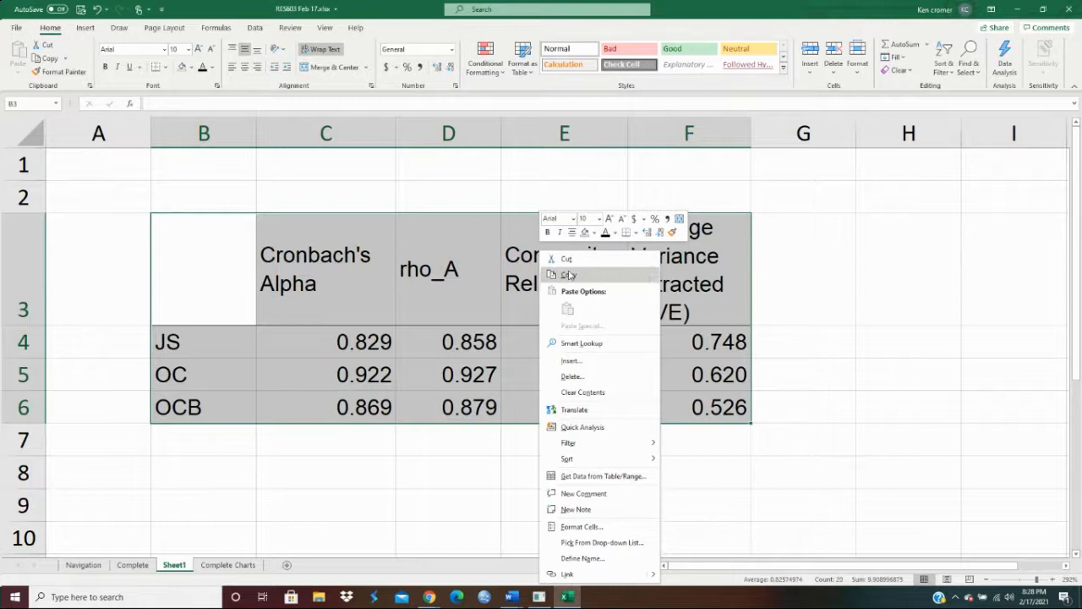
left_click(569, 275)
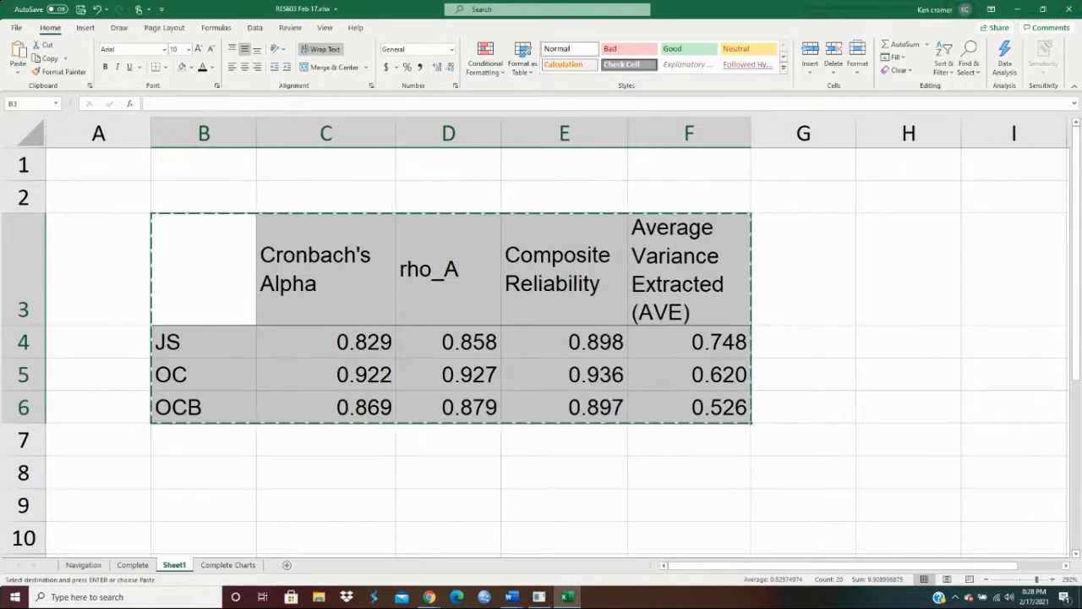
left_click(510, 597)
left_click_drag(261, 113, 389, 99)
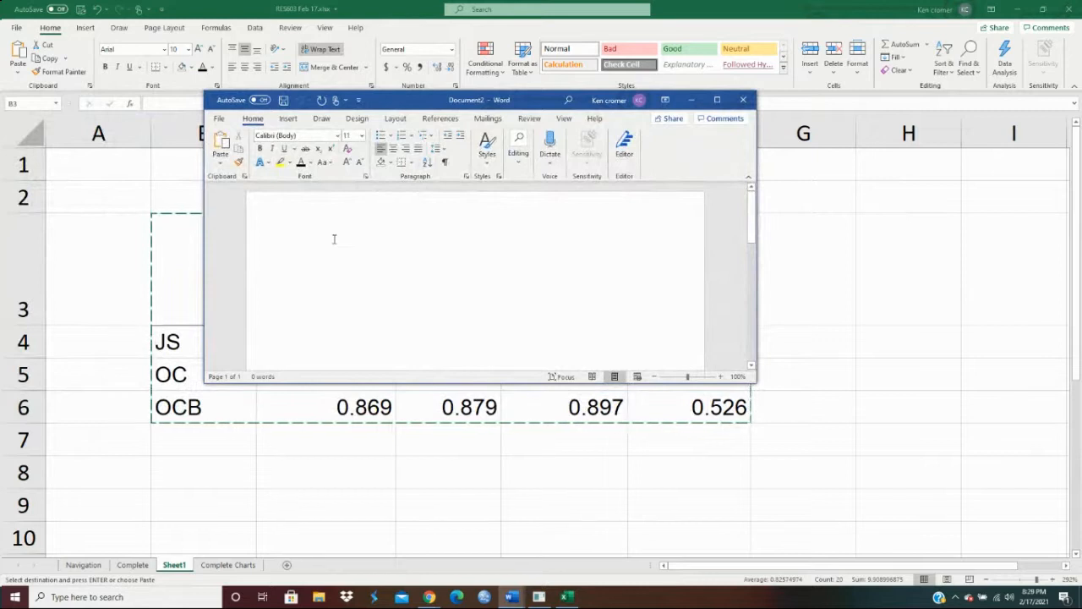
key("Return")
key("Return")
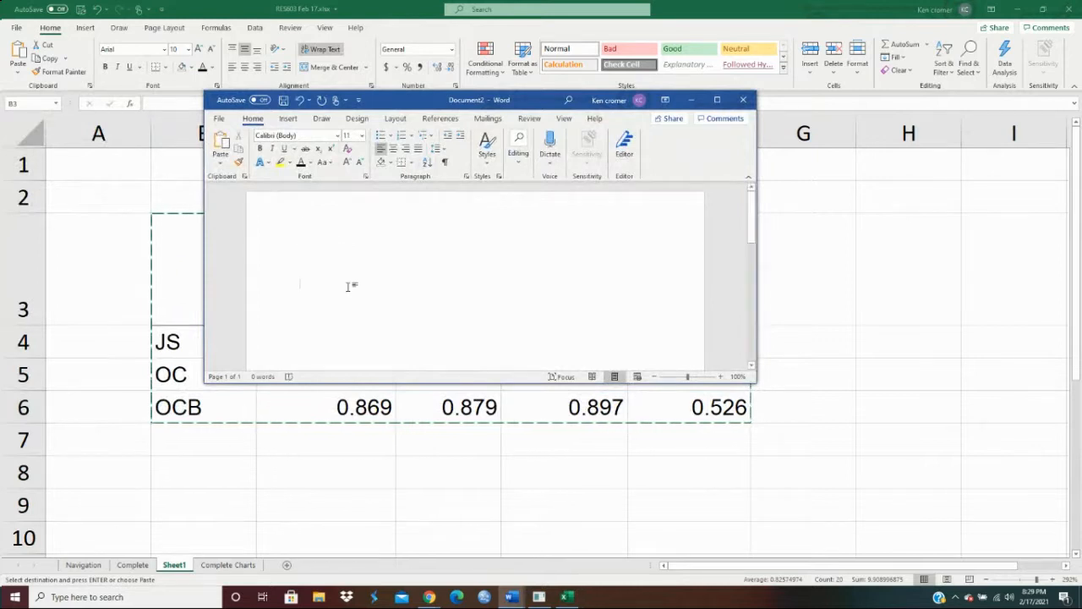
key("ctrl+v")
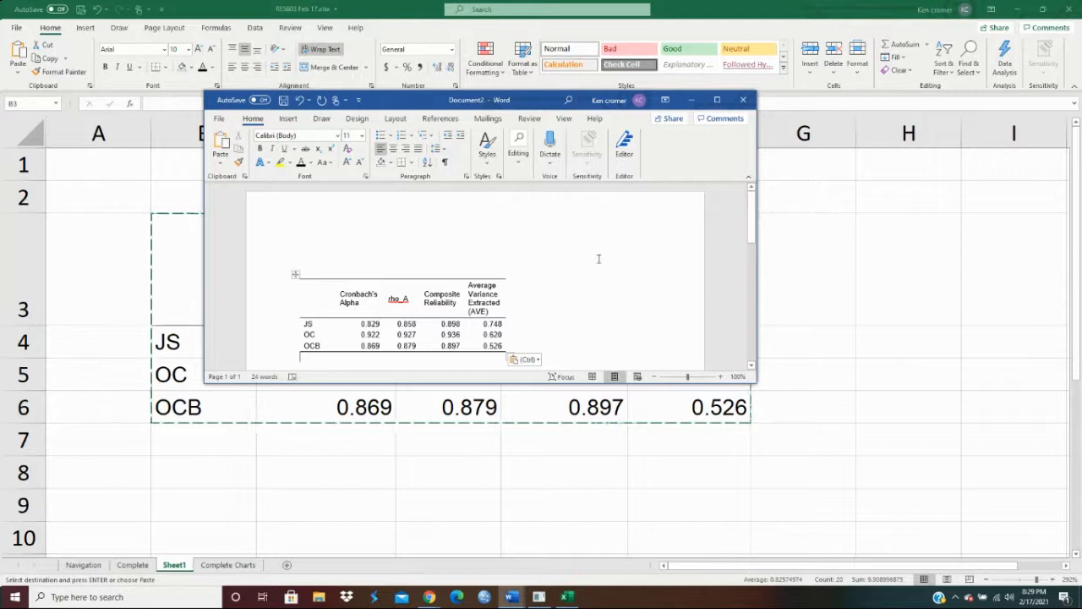
scroll(647, 246, "down", 1)
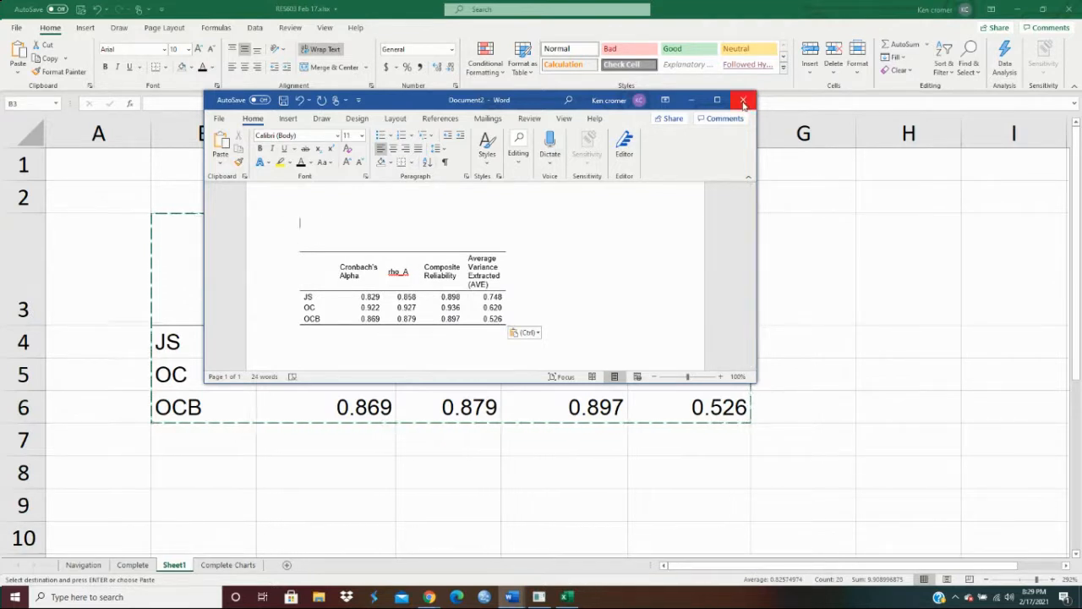
left_click(691, 100)
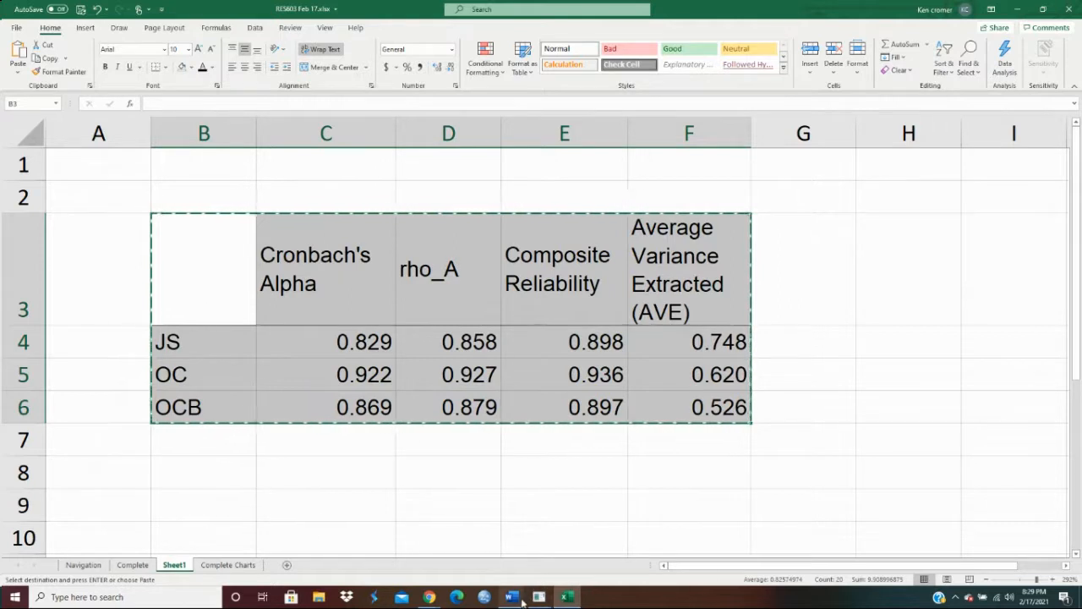
Switch to the Word document with the pasted table and add two empty lines below the table.
mouse_move(513, 599)
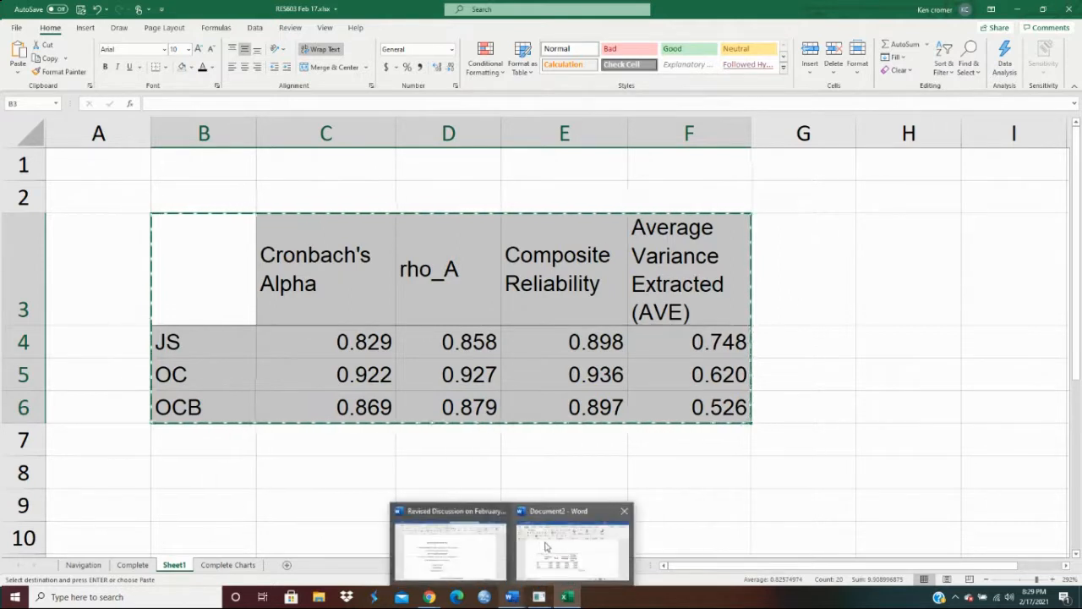
left_click(449, 507)
scroll(304, 245, "down", 3)
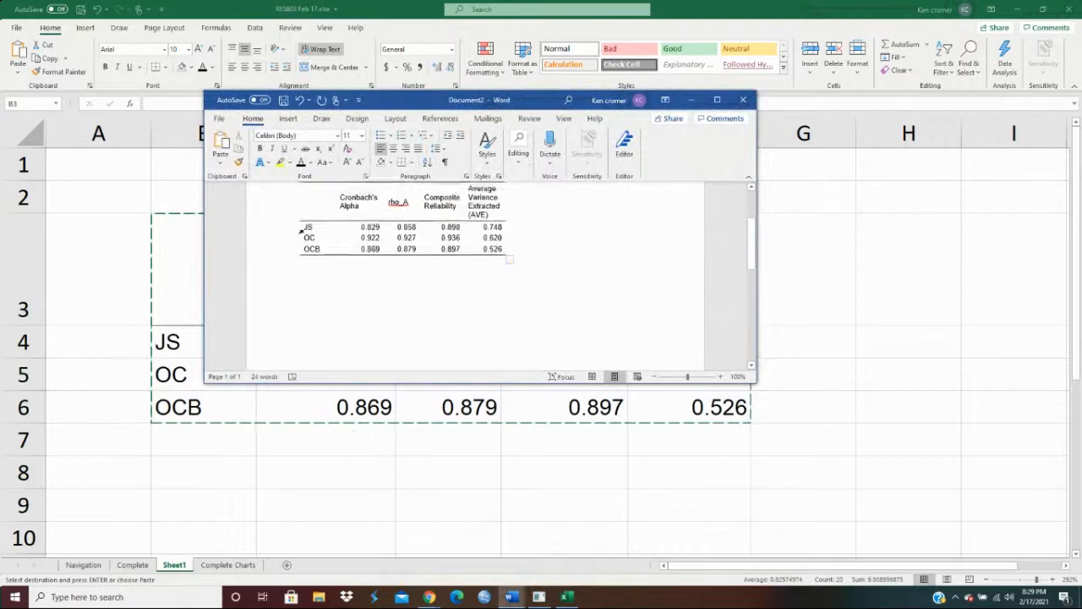
scroll(311, 253, "down", 1)
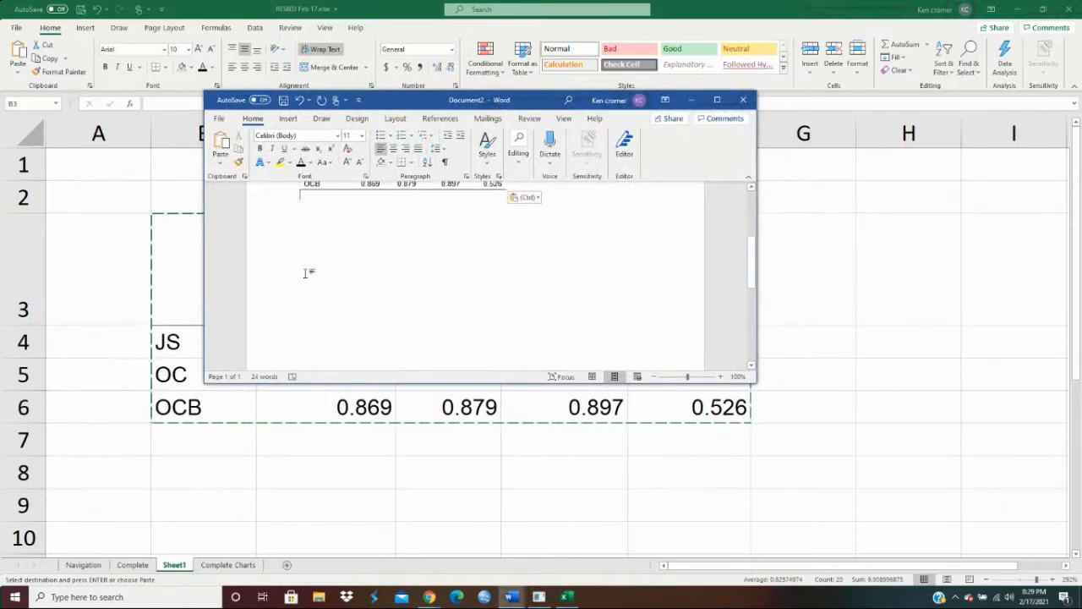
key("Return")
key("Return")
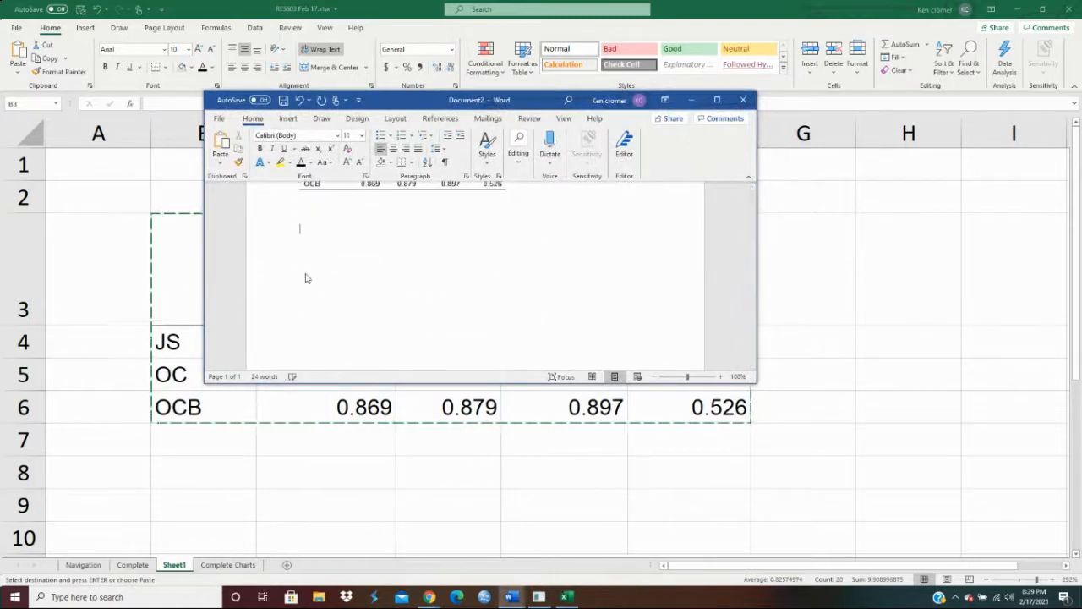
Maximize the Word window and insert the picture RES603 Feb 17 MM.png from Desktop > TUI > Projects > RES603 Files below the table.
left_click(288, 118)
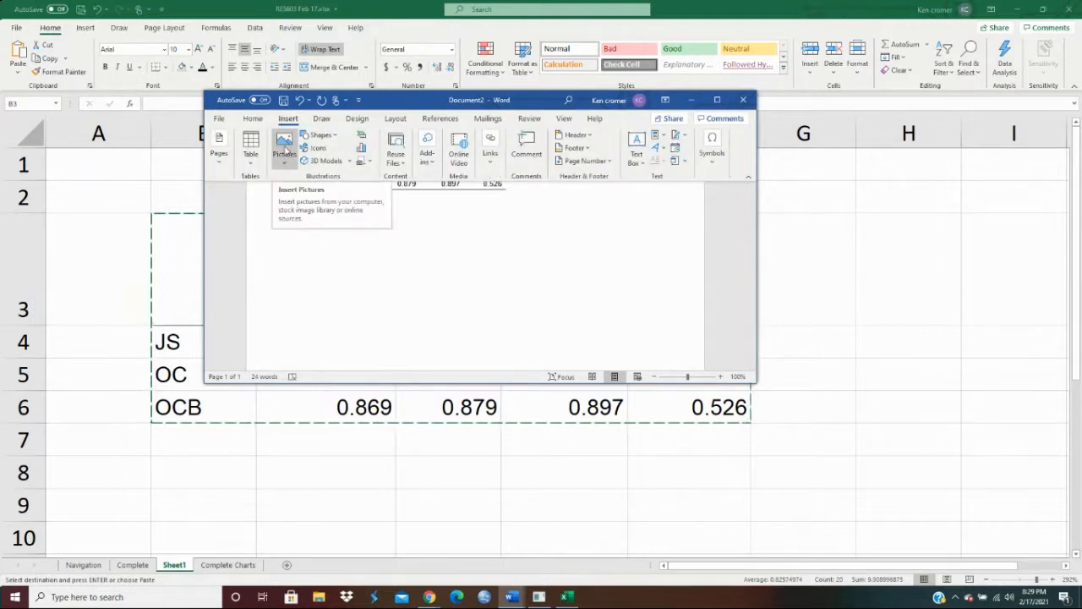
left_click(717, 100)
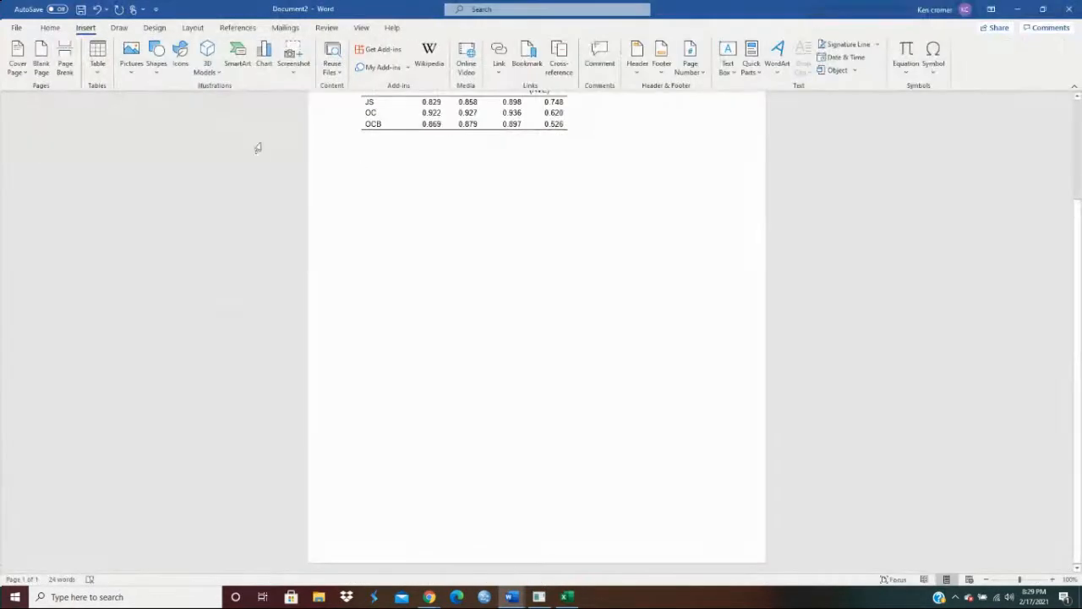
left_click(127, 68)
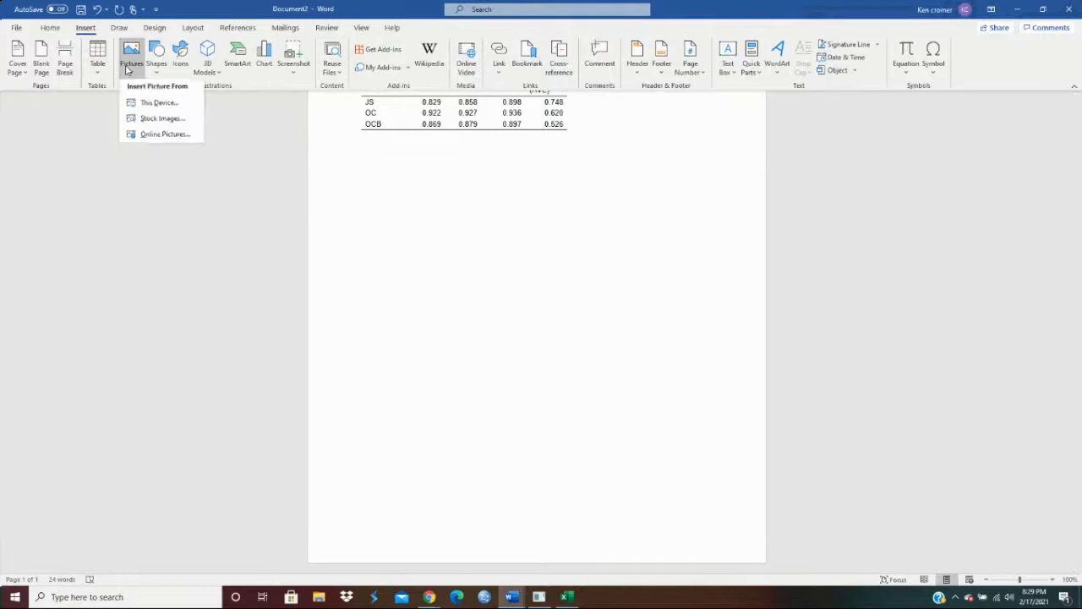
left_click(162, 107)
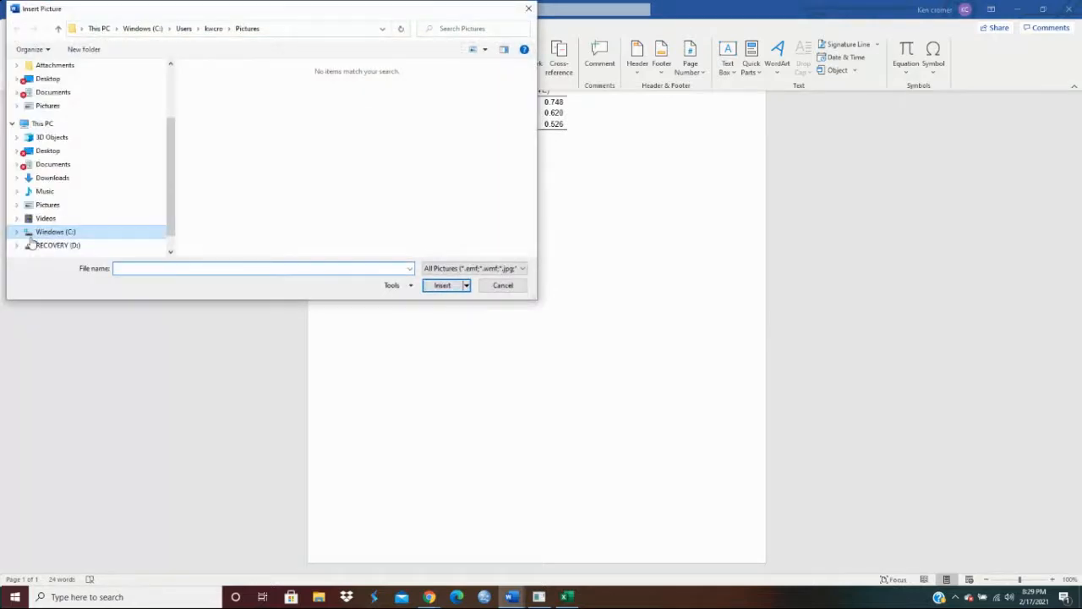
left_click(17, 150)
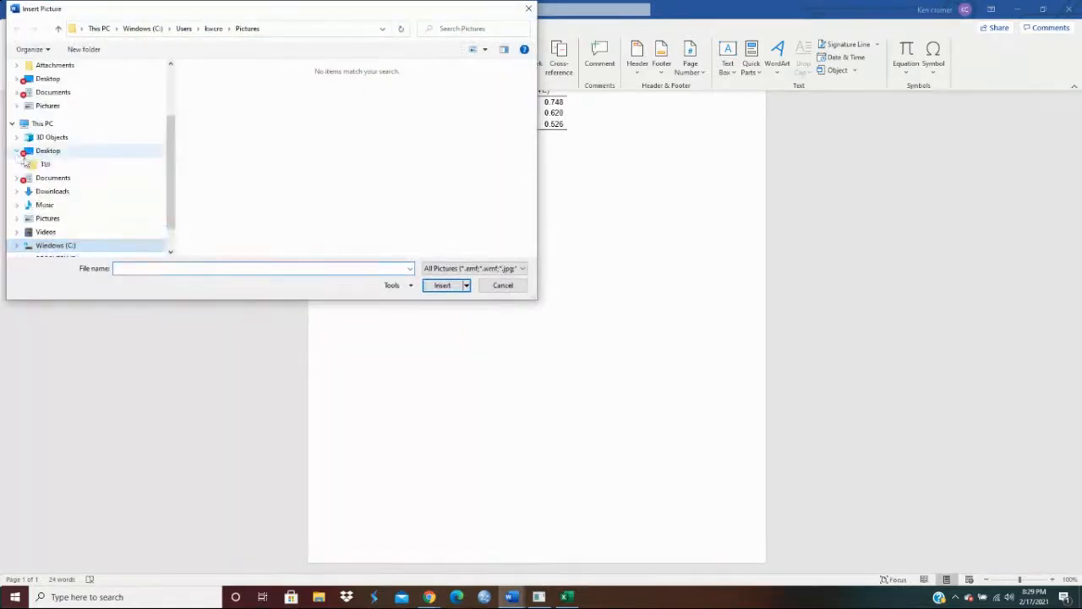
left_click(22, 165)
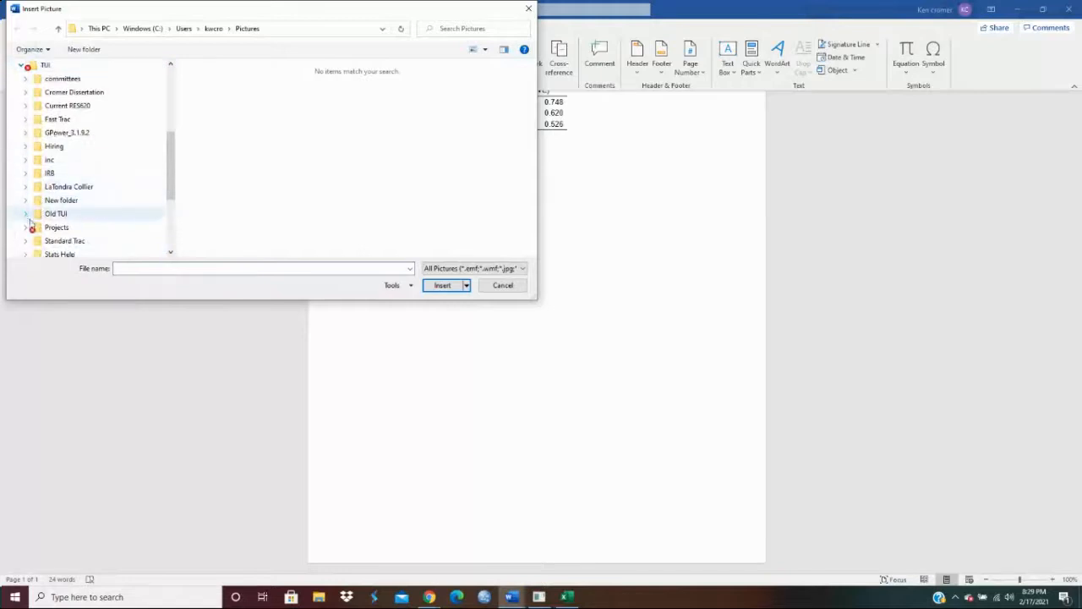
left_click(26, 228)
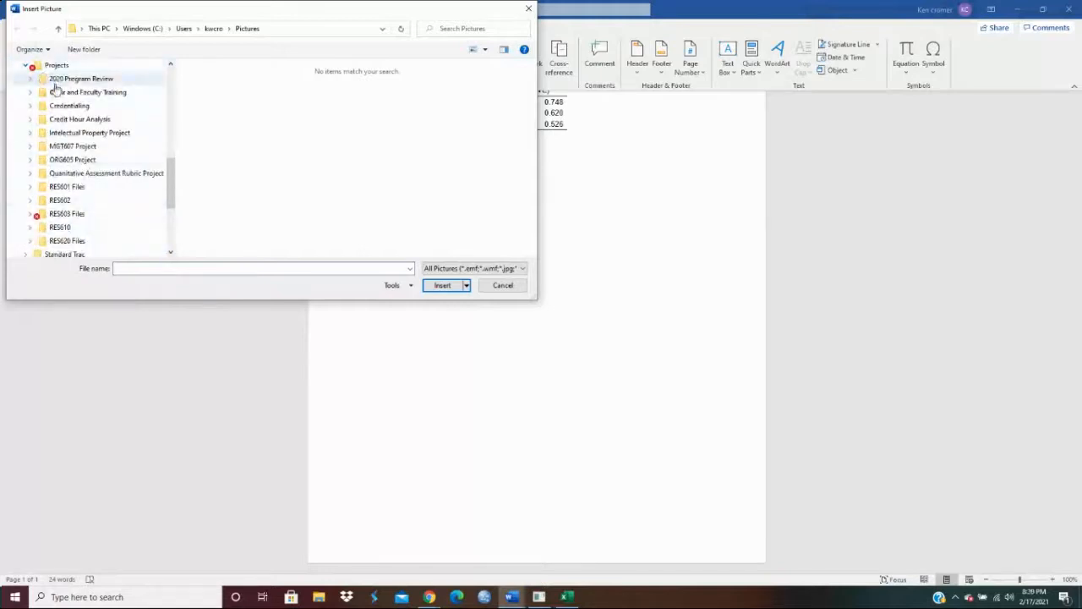
left_click(73, 214)
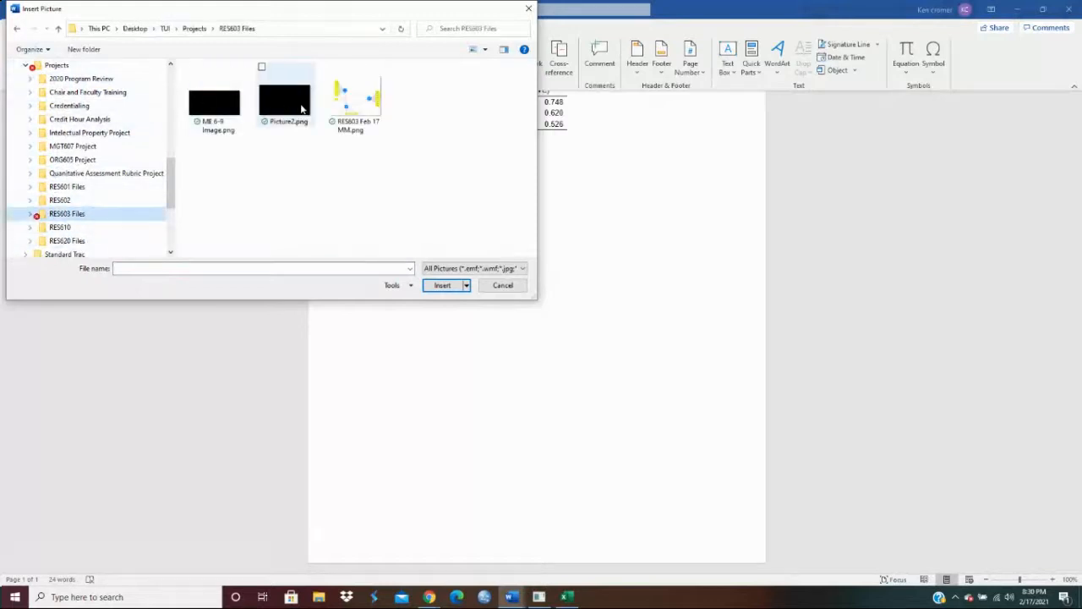
left_click(355, 107)
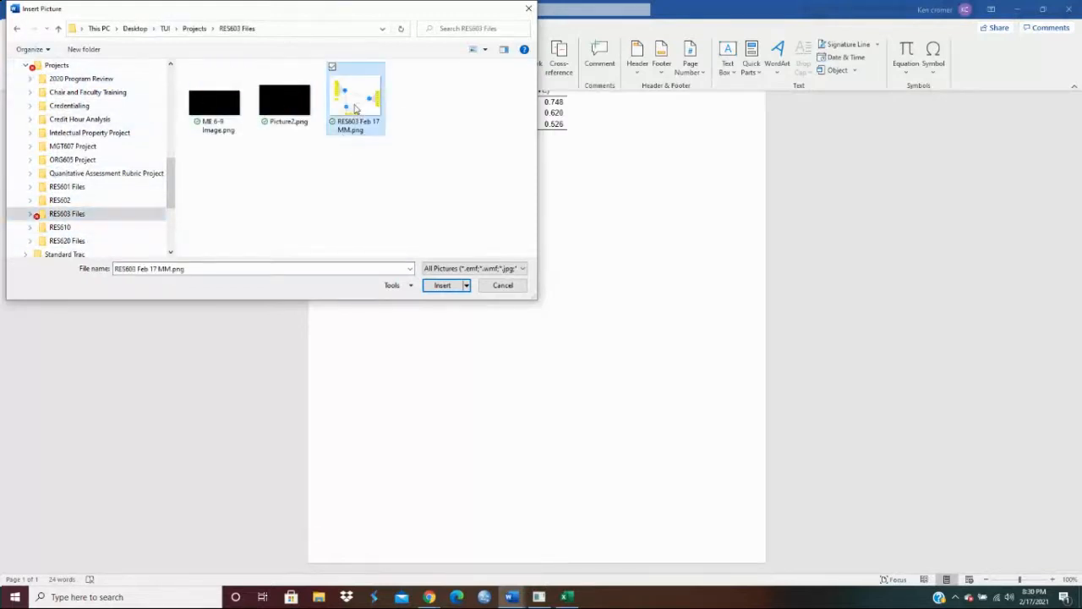
left_click(442, 285)
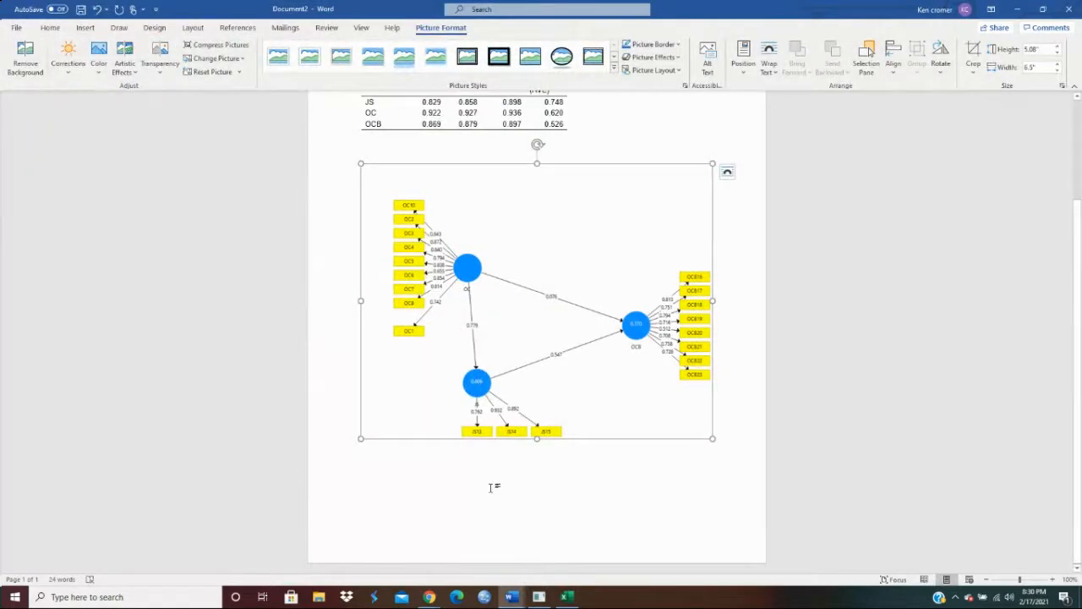
scroll(493, 493, "up", 3)
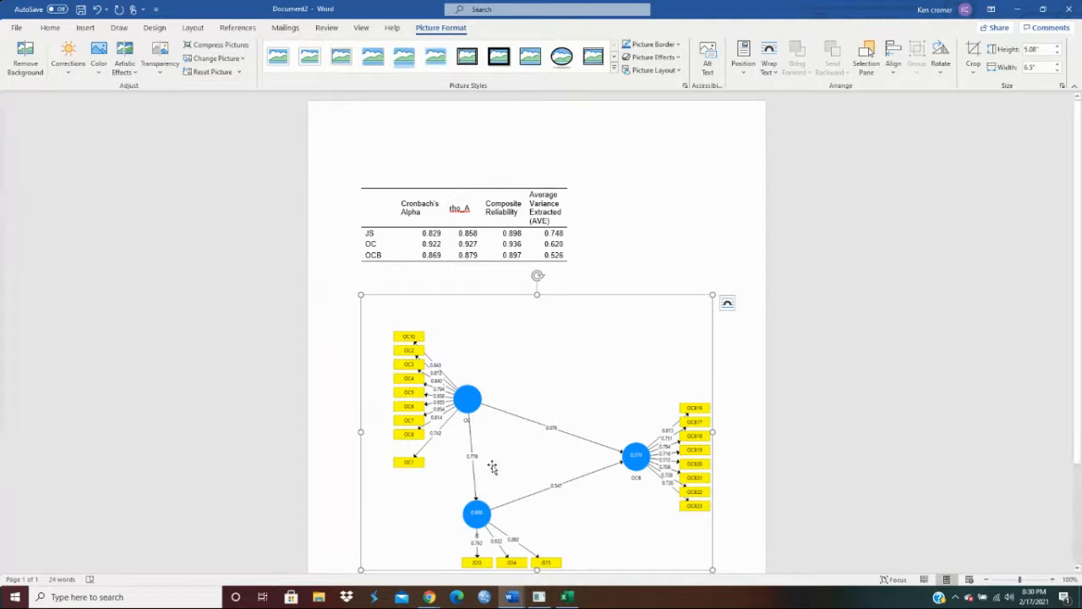
left_click(736, 525)
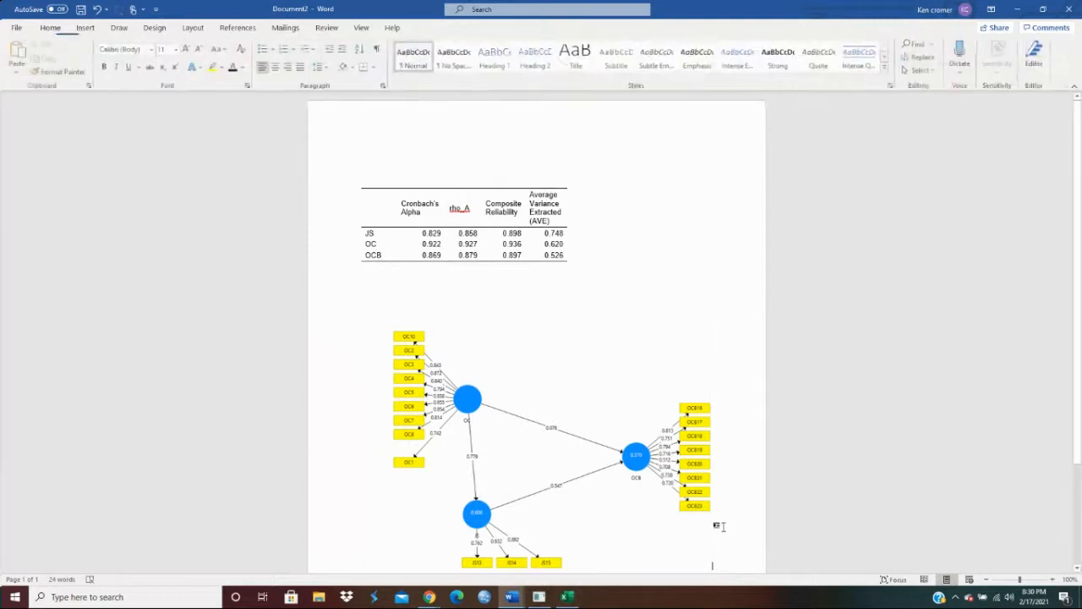
Switch to the Excel workbook and look through the Navigation, Complete and Complete Charts sheets.
left_click(578, 599)
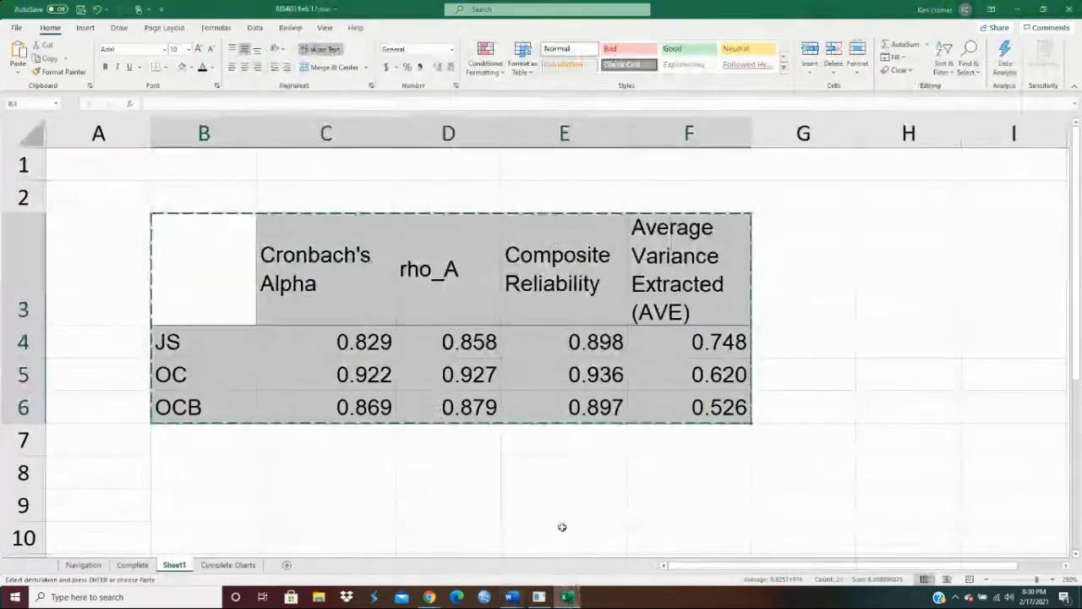
left_click(76, 567)
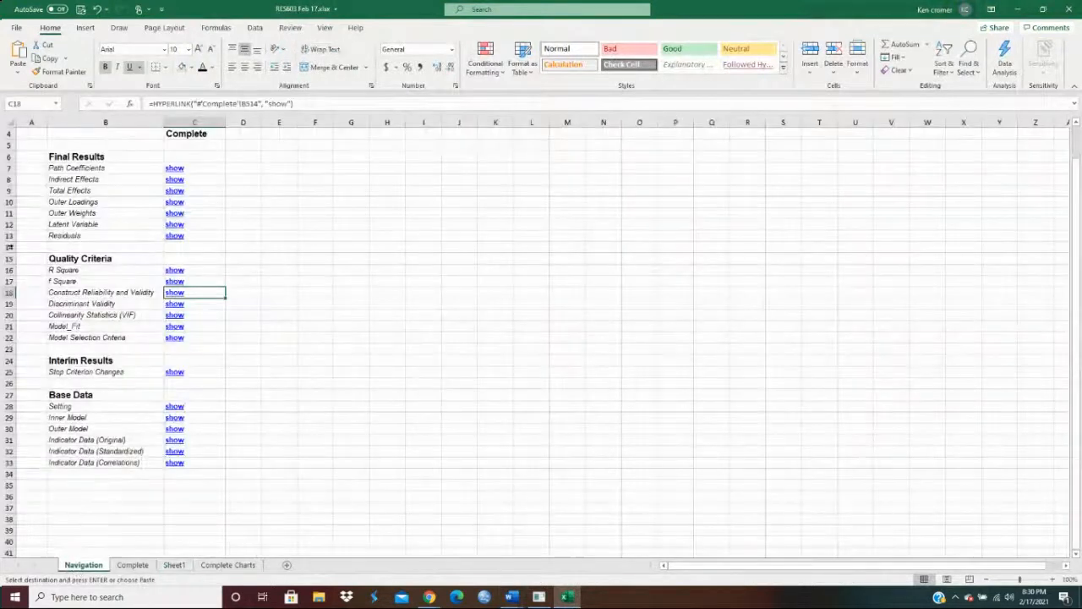
left_click(145, 568)
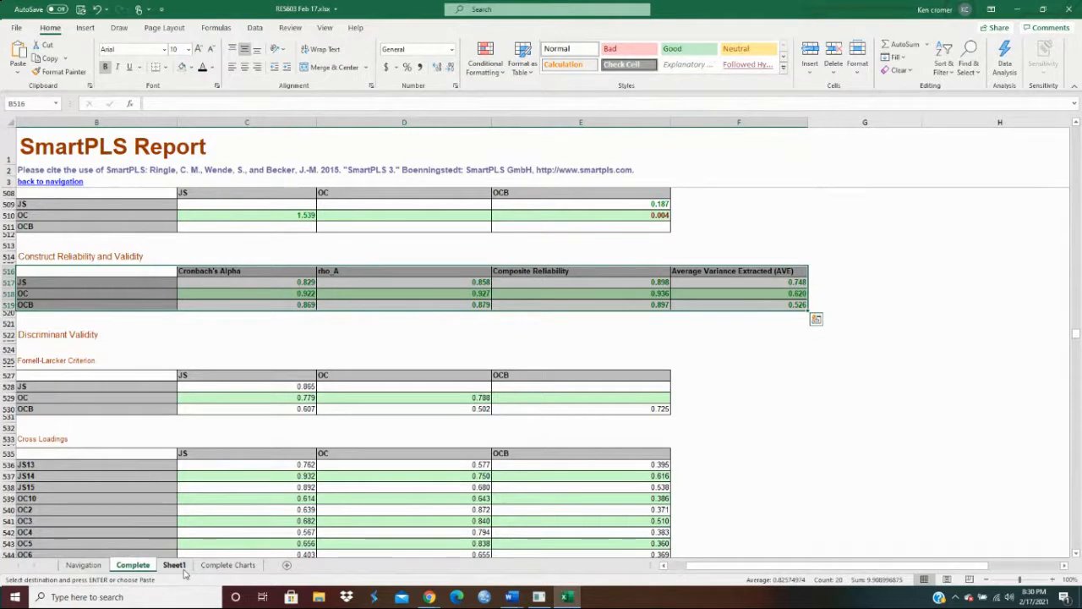
left_click(228, 565)
scroll(260, 322, "down", 12)
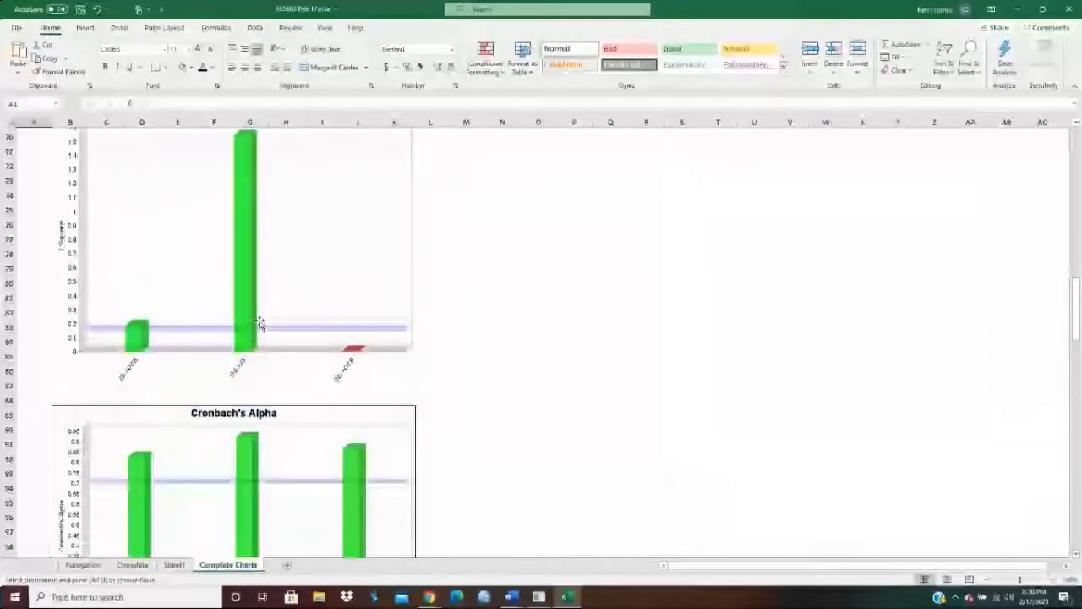
scroll(260, 322, "up", 4)
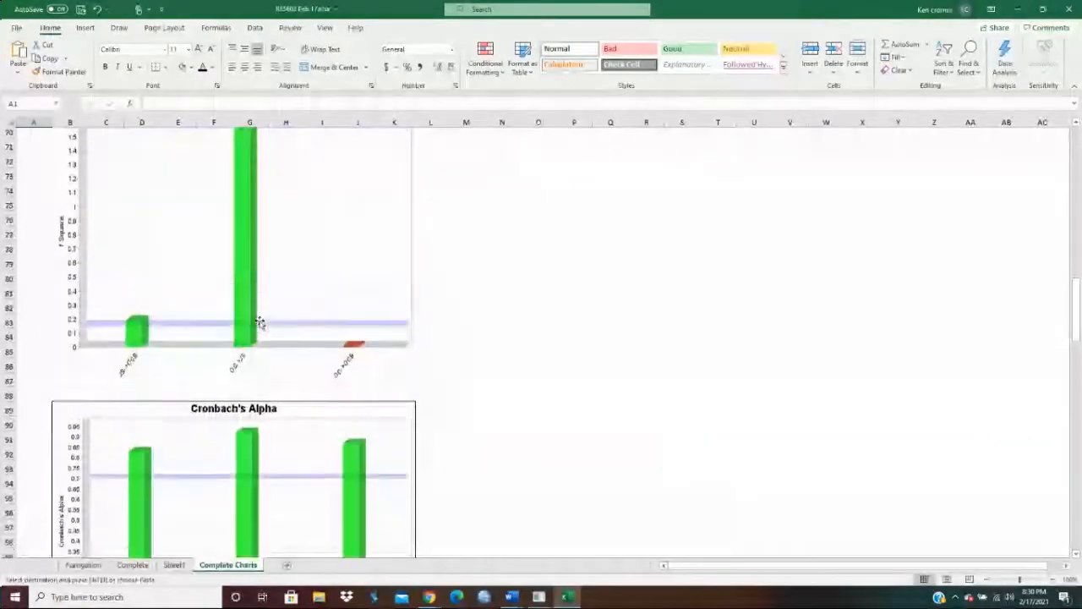
Minimize Excel and Word and bring up the RES603 Feb 17 path model in SmartPLS.
left_click(1021, 8)
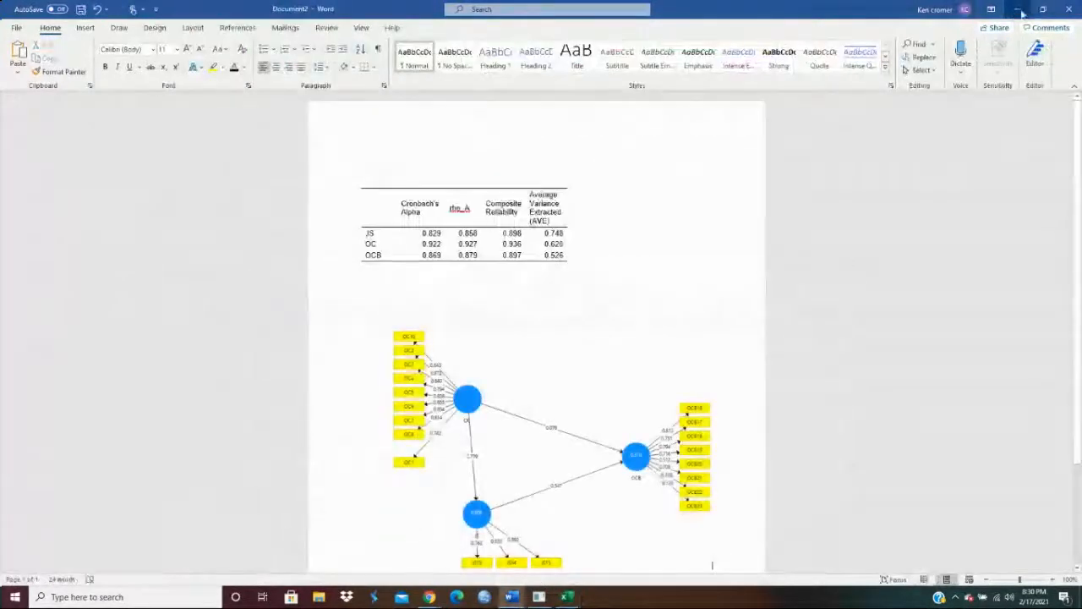
left_click(1019, 9)
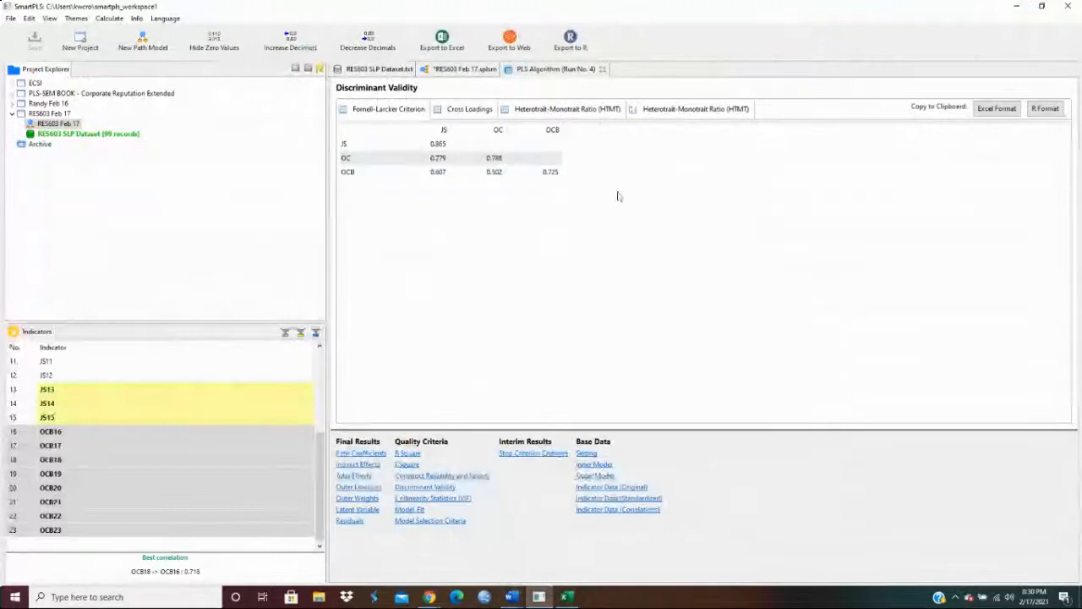
left_click(453, 72)
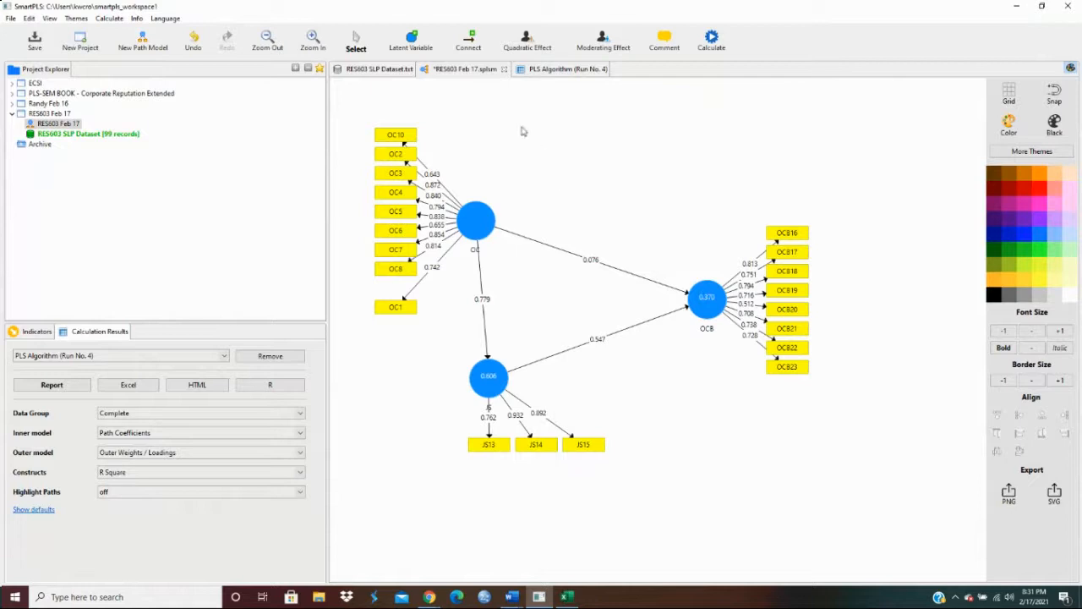
left_click(470, 76)
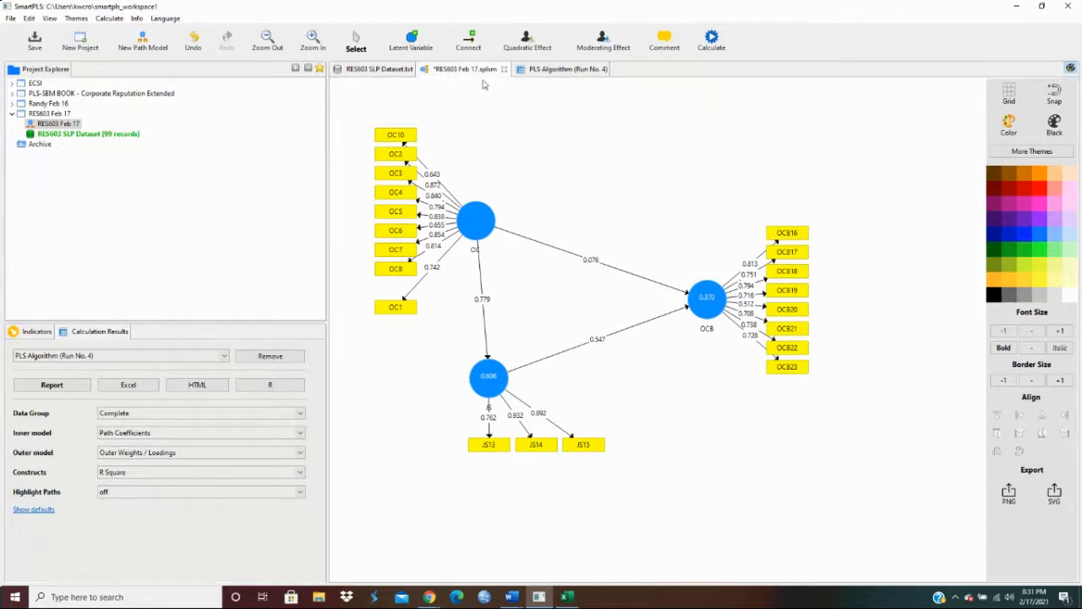
Run Bootstrapping on the path model with 5000 subsamples and the Path weighting scheme.
left_click(712, 41)
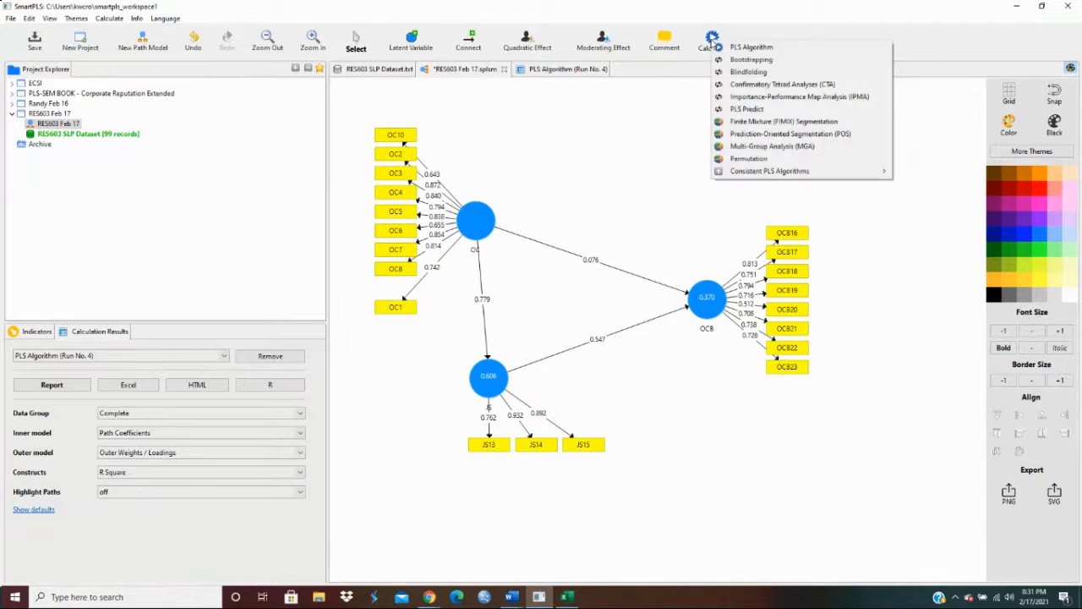
left_click(734, 61)
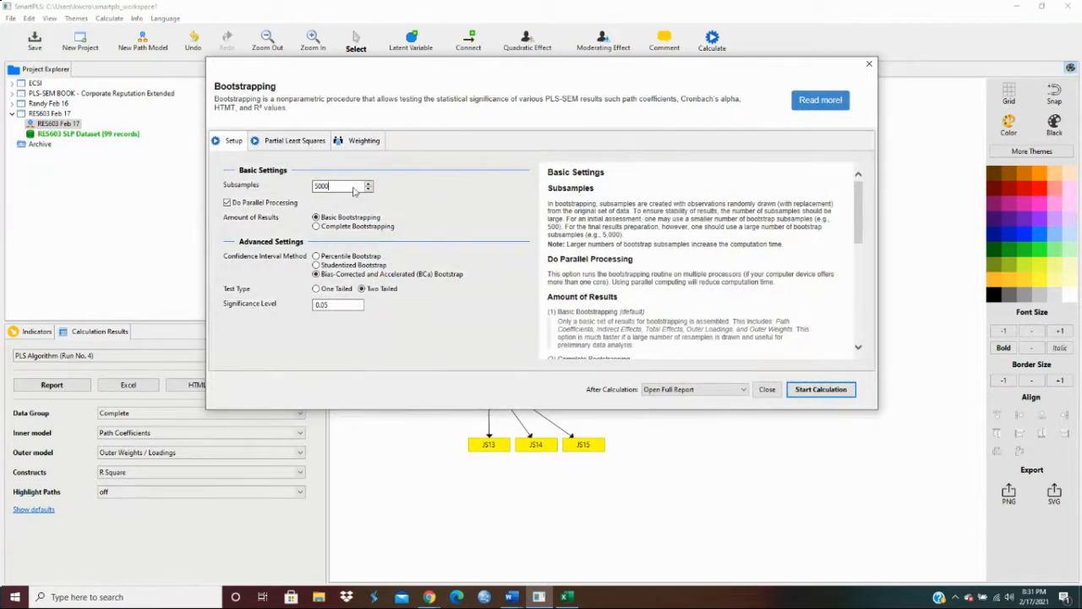
left_click(354, 190)
left_click(289, 142)
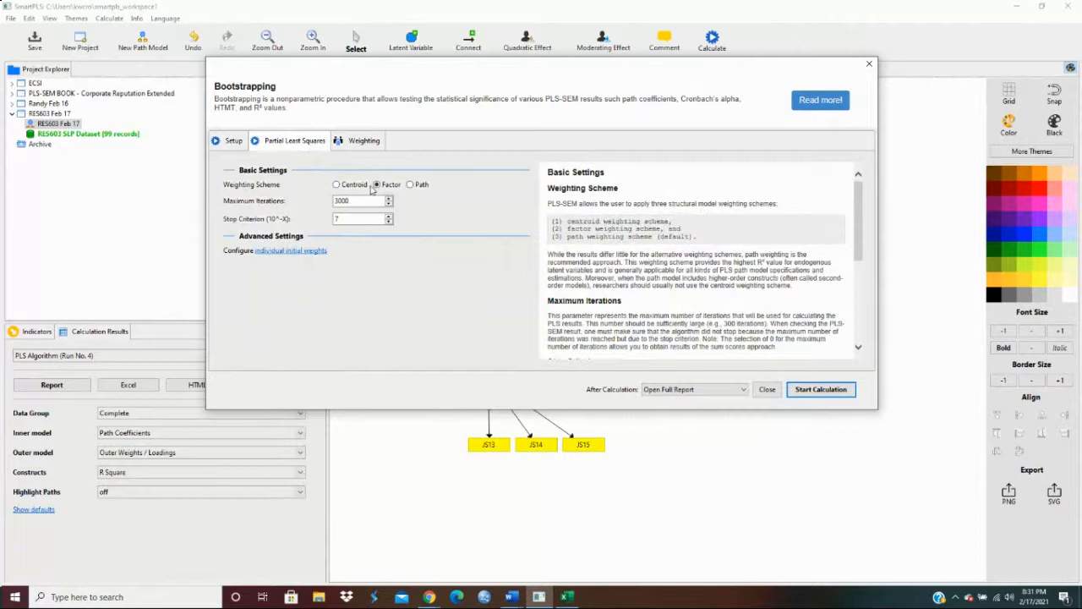
left_click(411, 186)
left_click(814, 390)
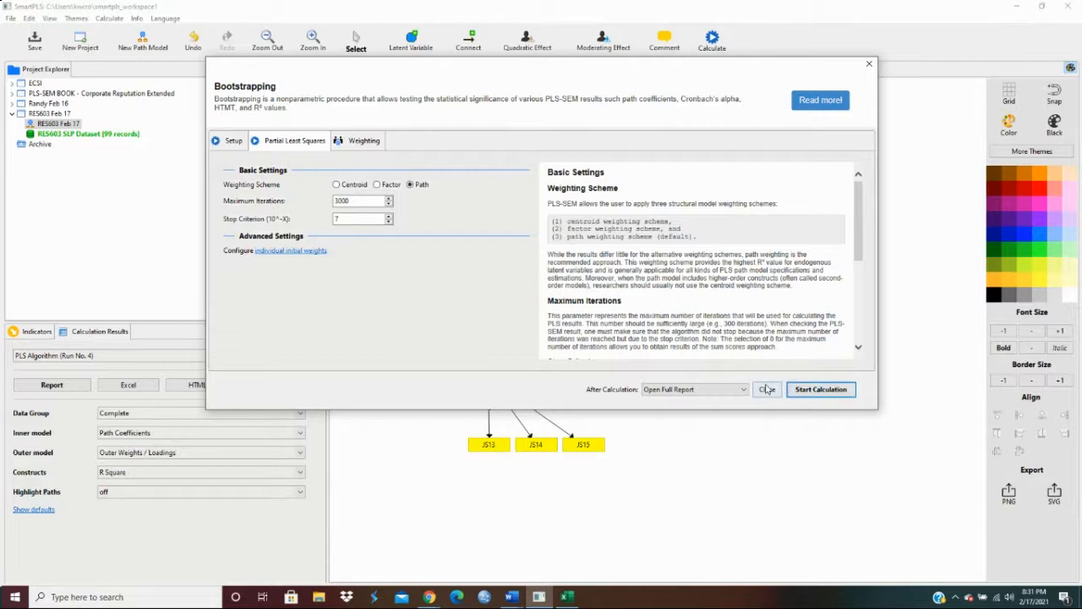
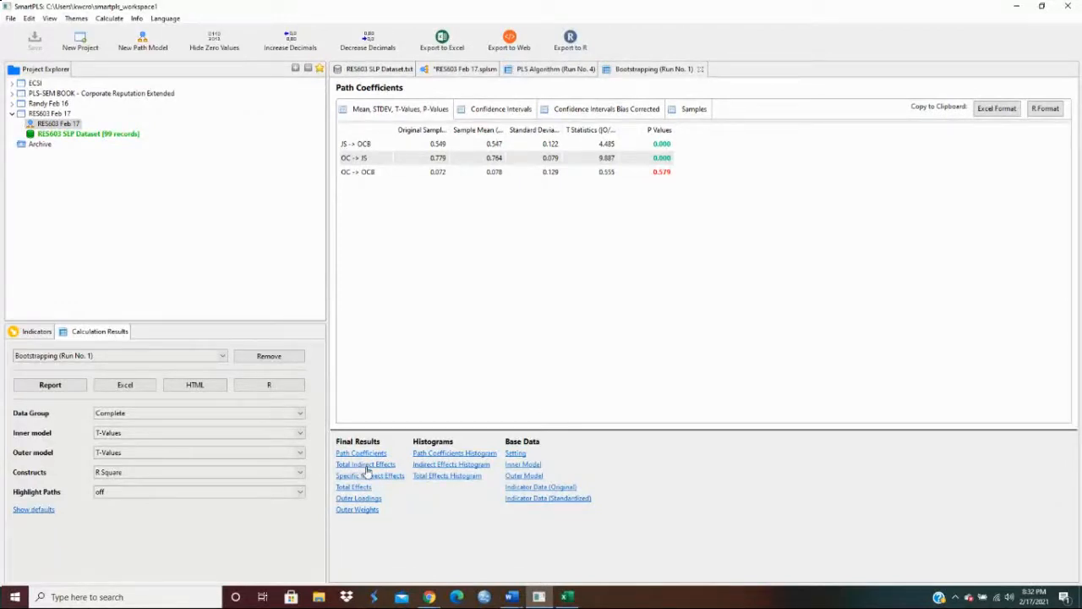
Examine the total indirect effects and the total effects in the bootstrapping report.
left_click(366, 464)
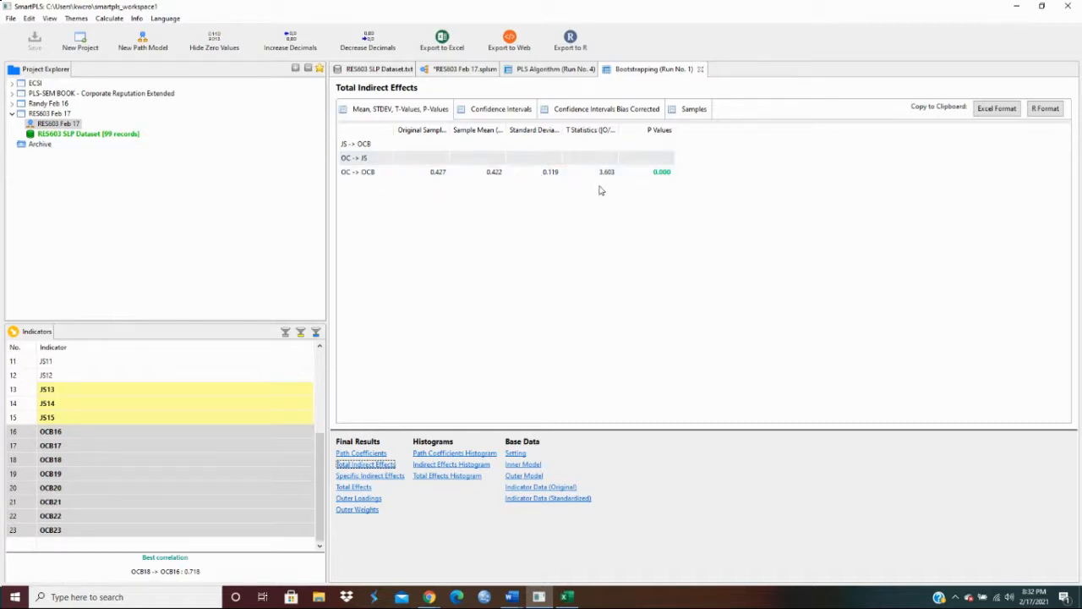
left_click(364, 490)
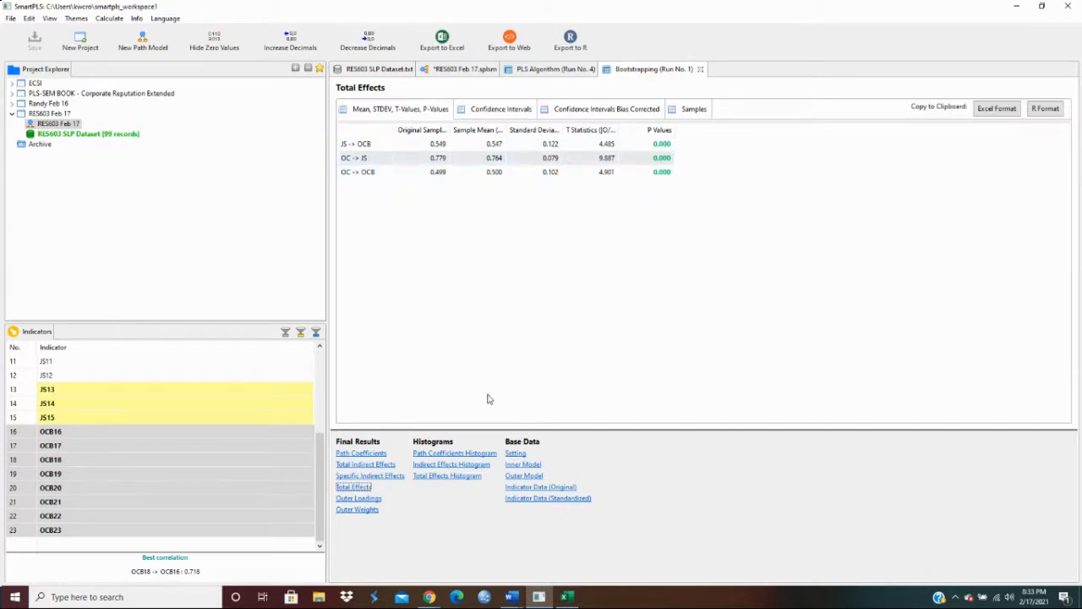
Return to the RES603 Feb 17 path model and set its inner model to show Path Coefficients and P-Values.
left_click(478, 71)
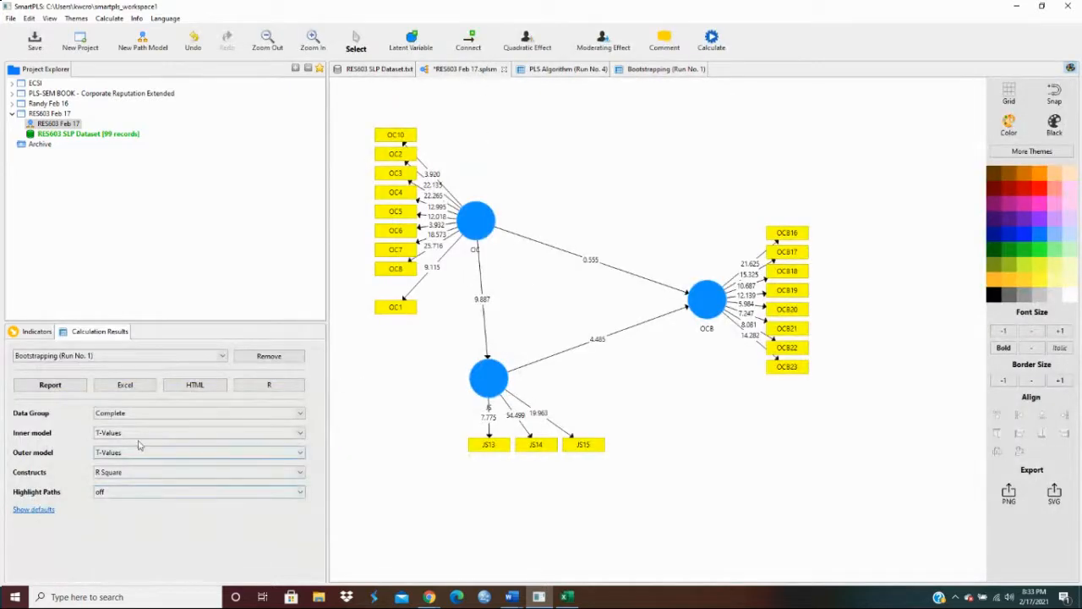
left_click(302, 433)
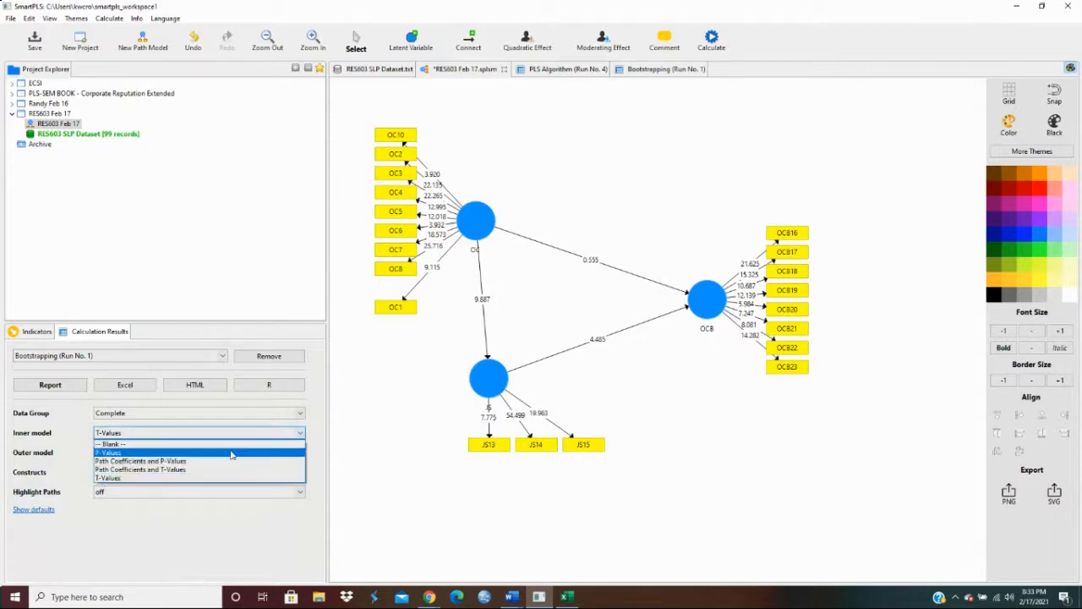
left_click(219, 462)
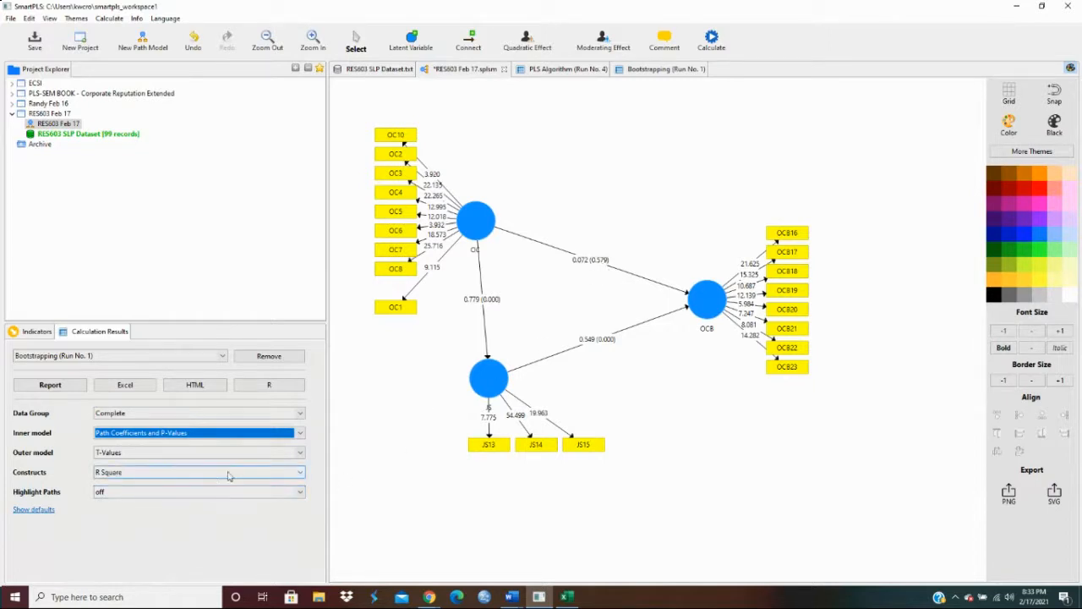
Set the constructs in the path model to show R Square and check the OCB and JS constructs.
left_click(302, 474)
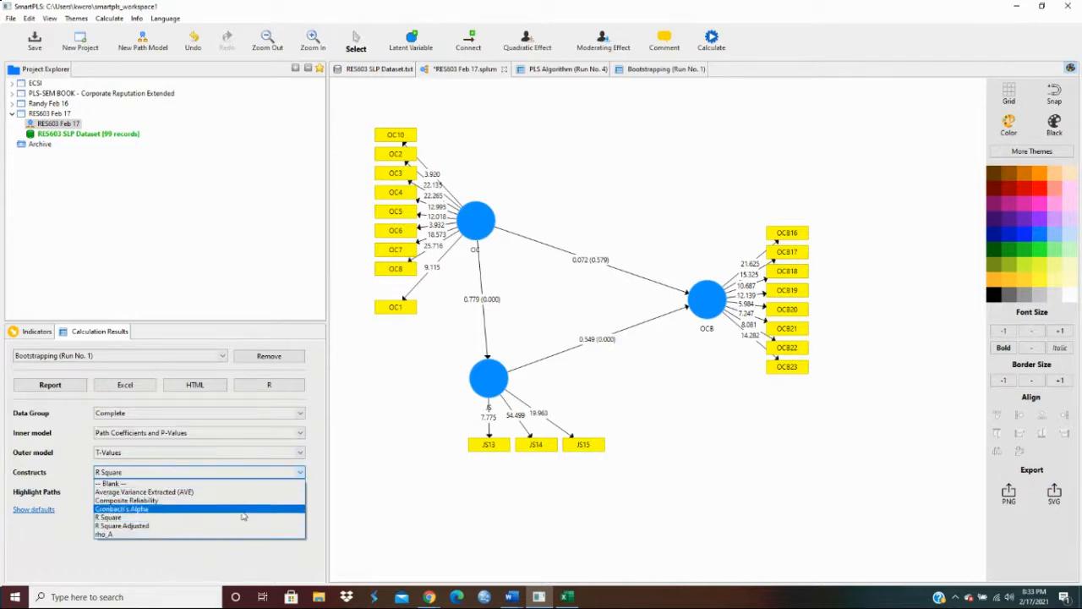
left_click(239, 517)
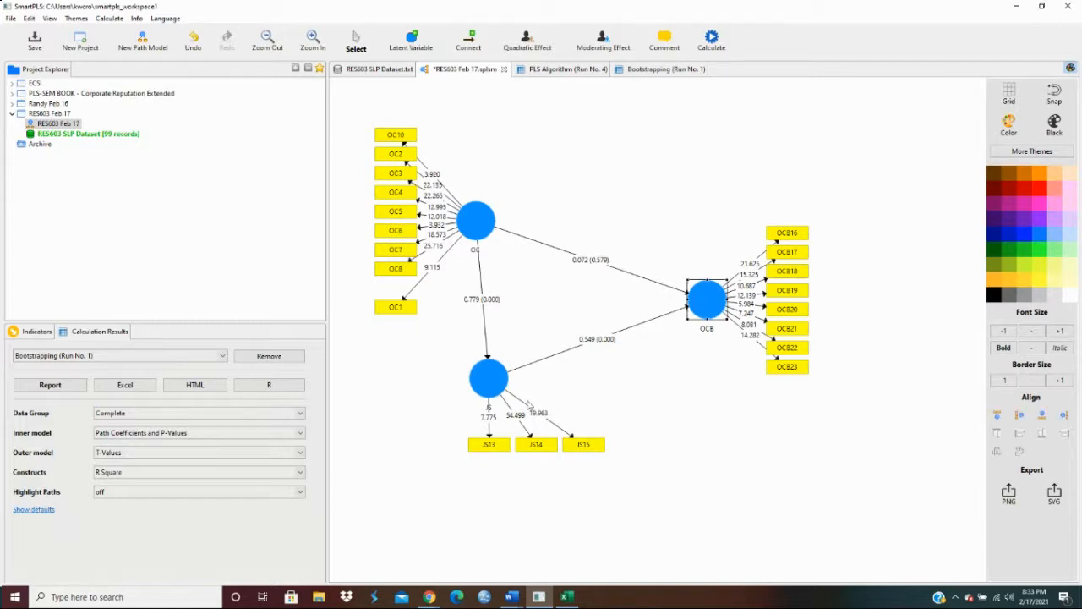
left_click(483, 389)
left_click(580, 397)
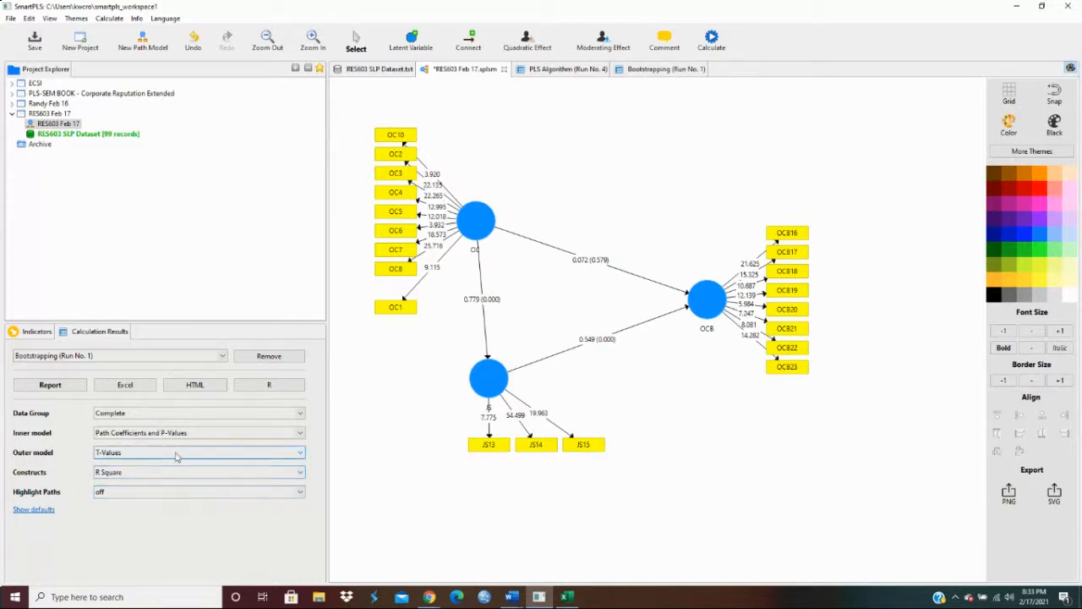
Preview Outer Weights/Loadings and P-Values on the outer model, and set the outer model display to Blank.
left_click(301, 454)
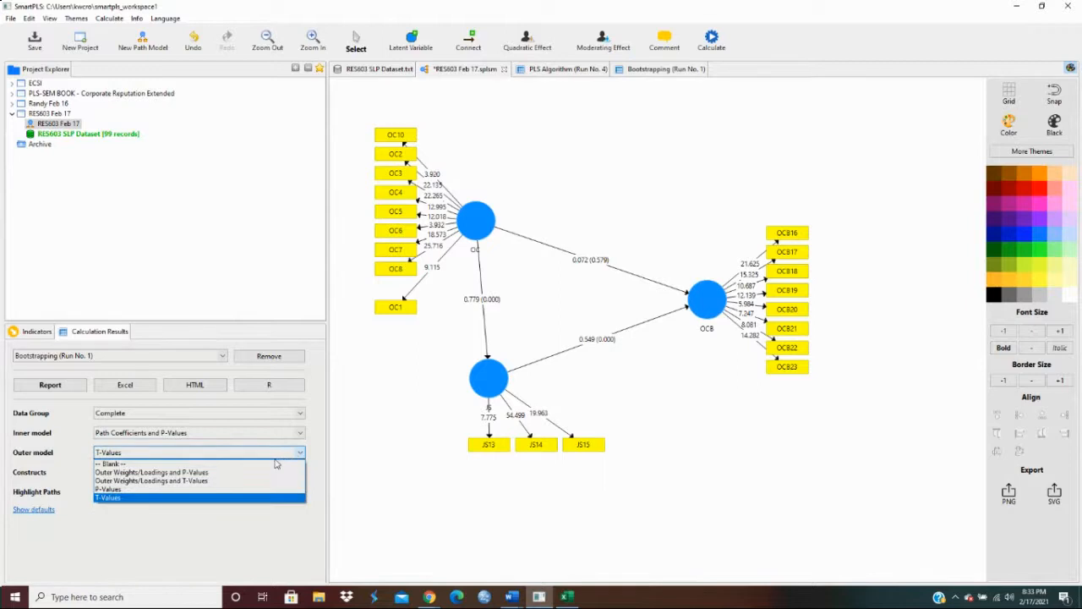
left_click(188, 474)
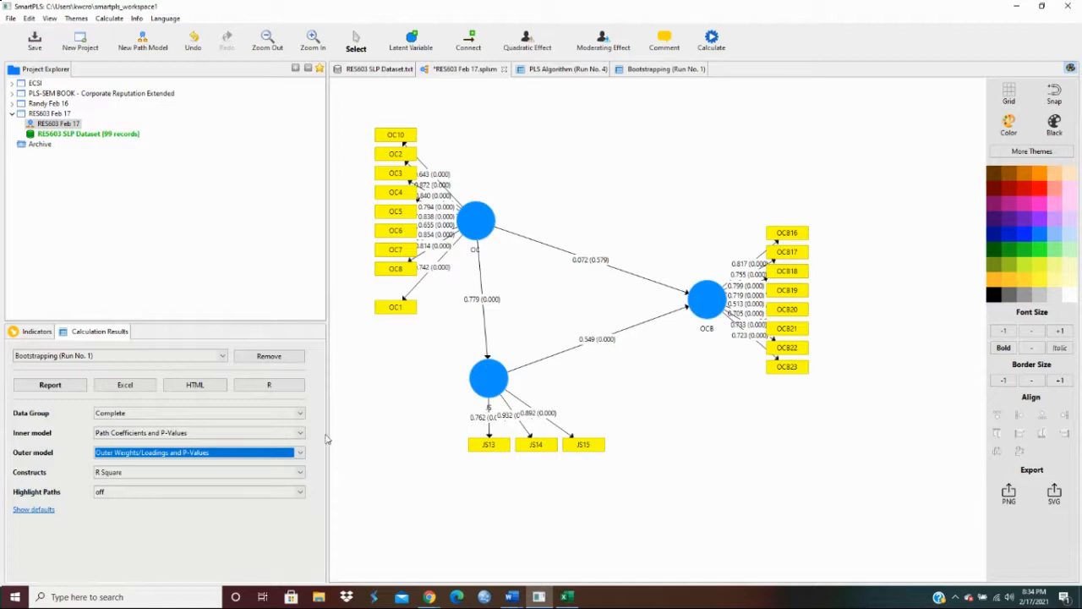
left_click(297, 451)
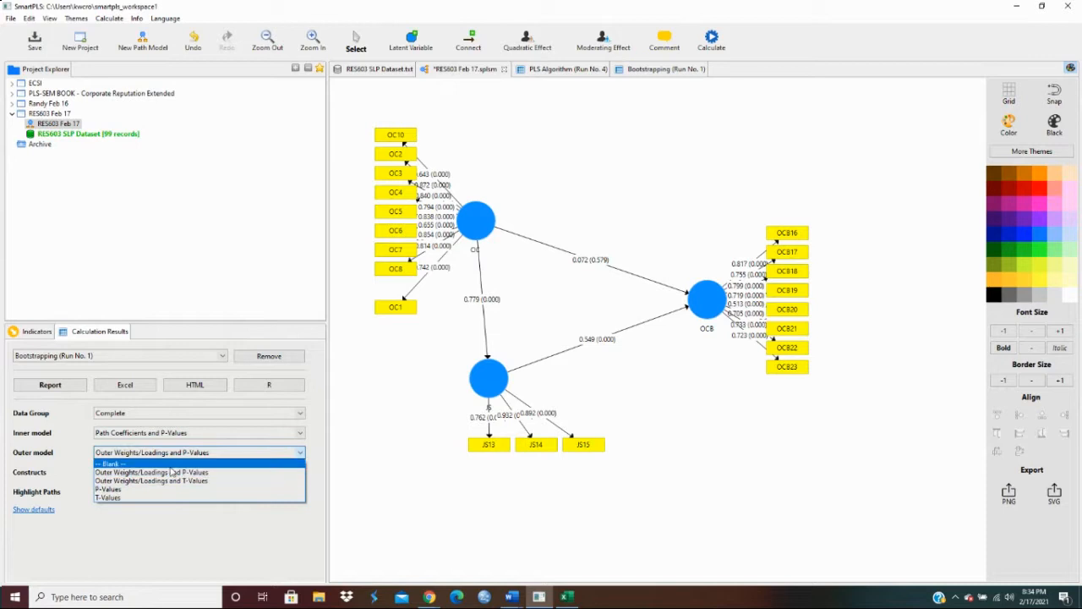
left_click(172, 465)
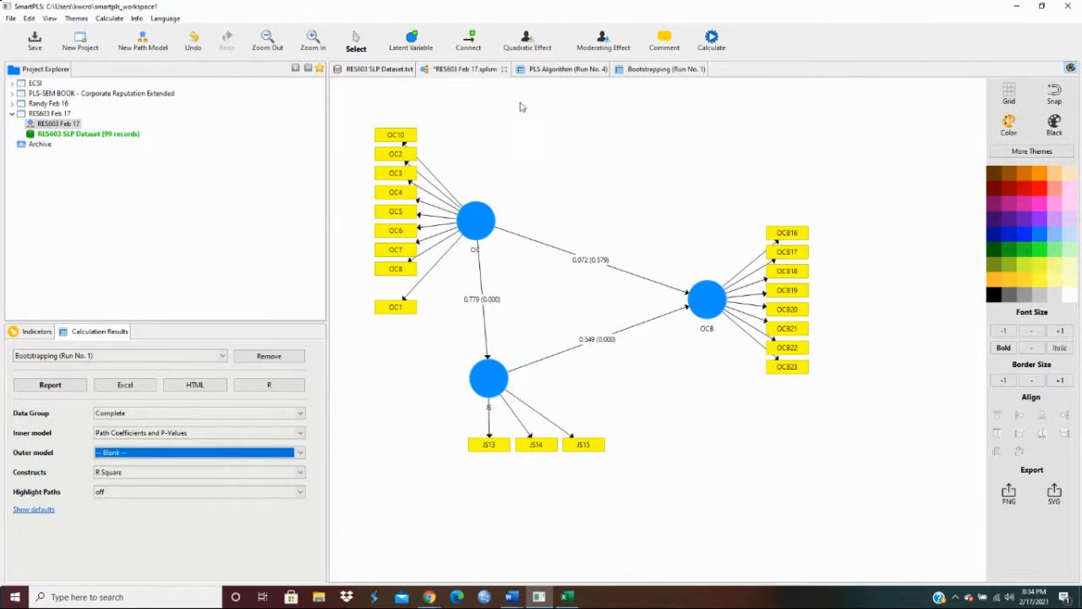
Examine the total indirect effects and the path coefficients in the Bootstrapping (Run No. 1) report.
left_click(652, 72)
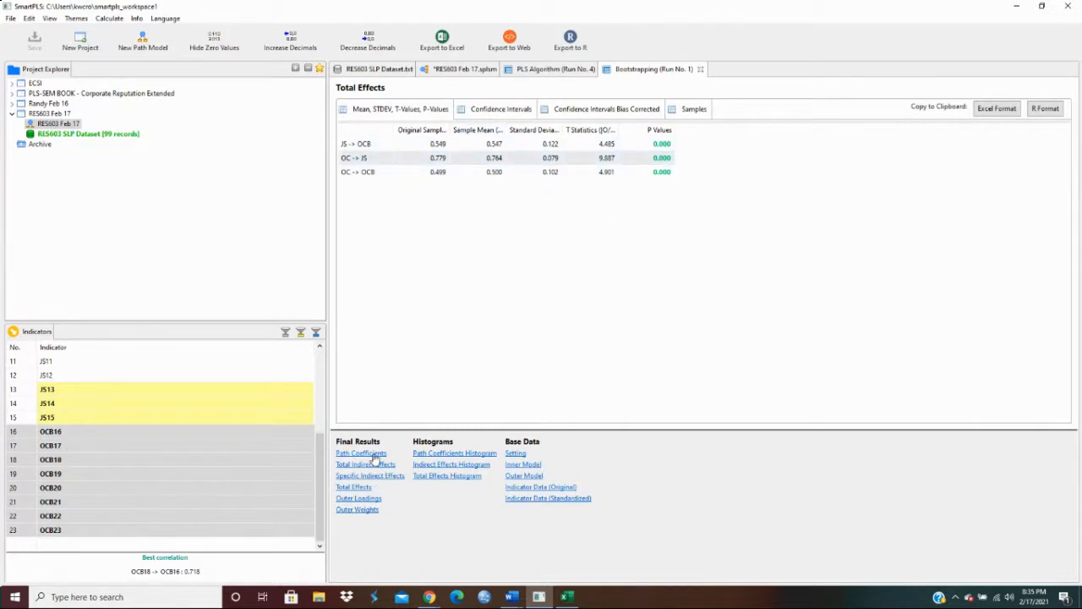
left_click(376, 466)
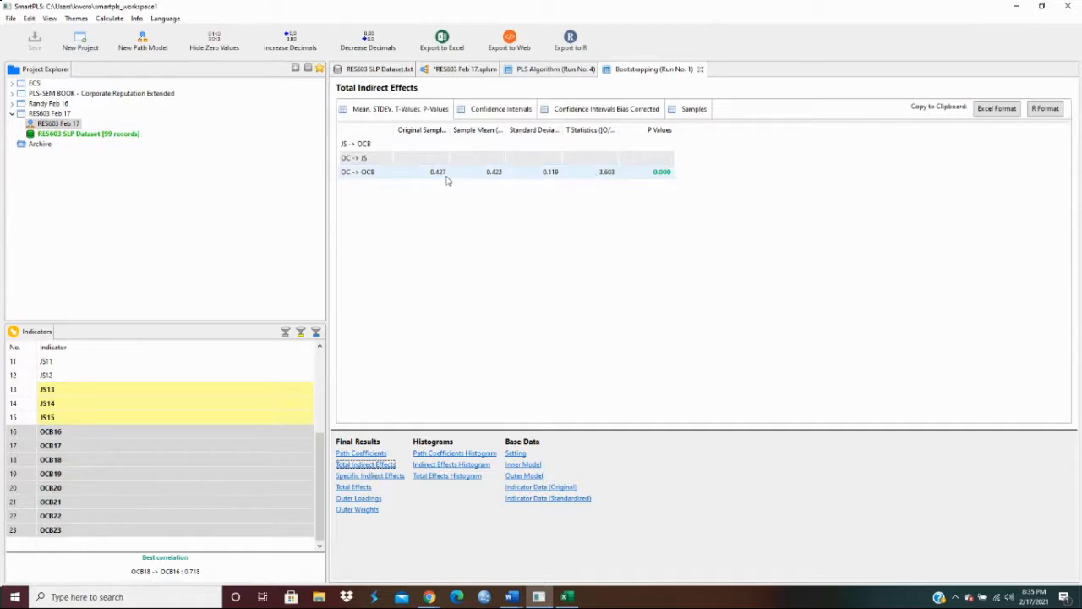
left_click(377, 454)
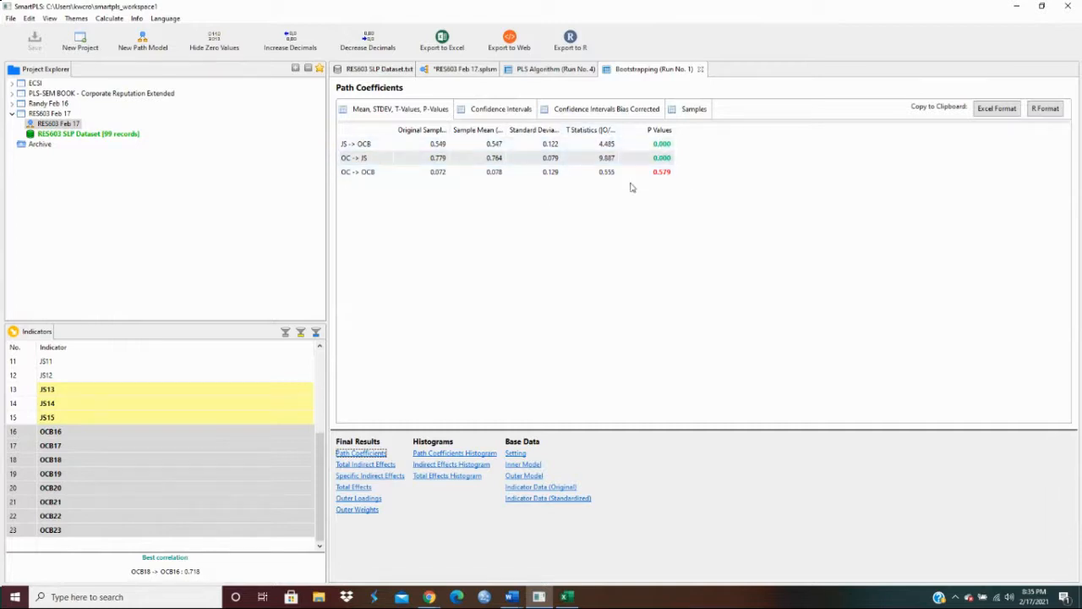
left_click(357, 158)
Run Complete Bootstrapping on the RES603 Feb 17 path model with 5000 subsamples, two tailed, at a 0.05 significance level.
left_click(459, 70)
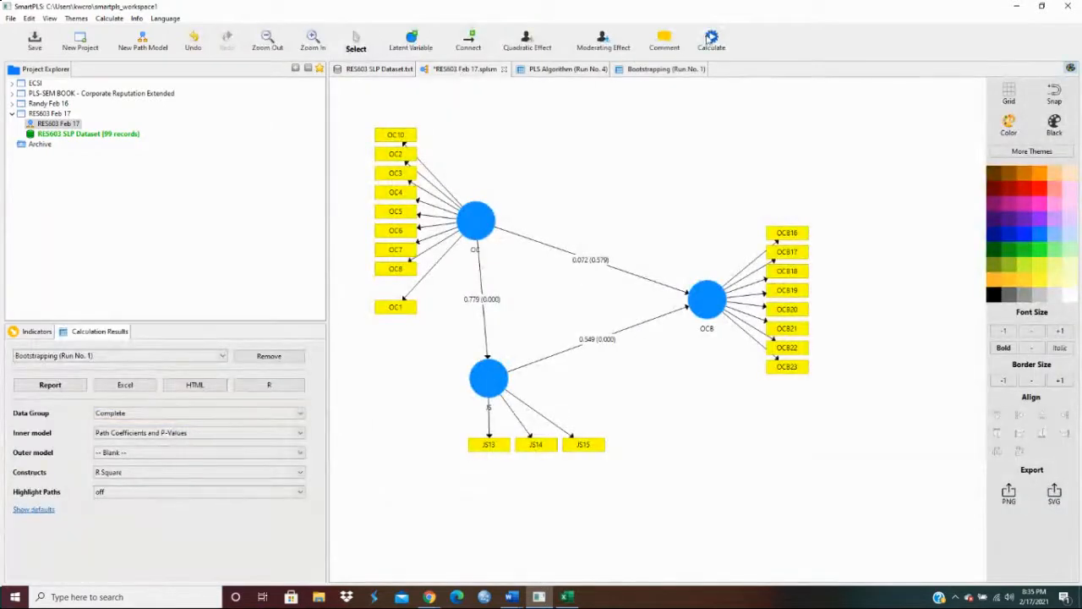
left_click(711, 41)
left_click(726, 57)
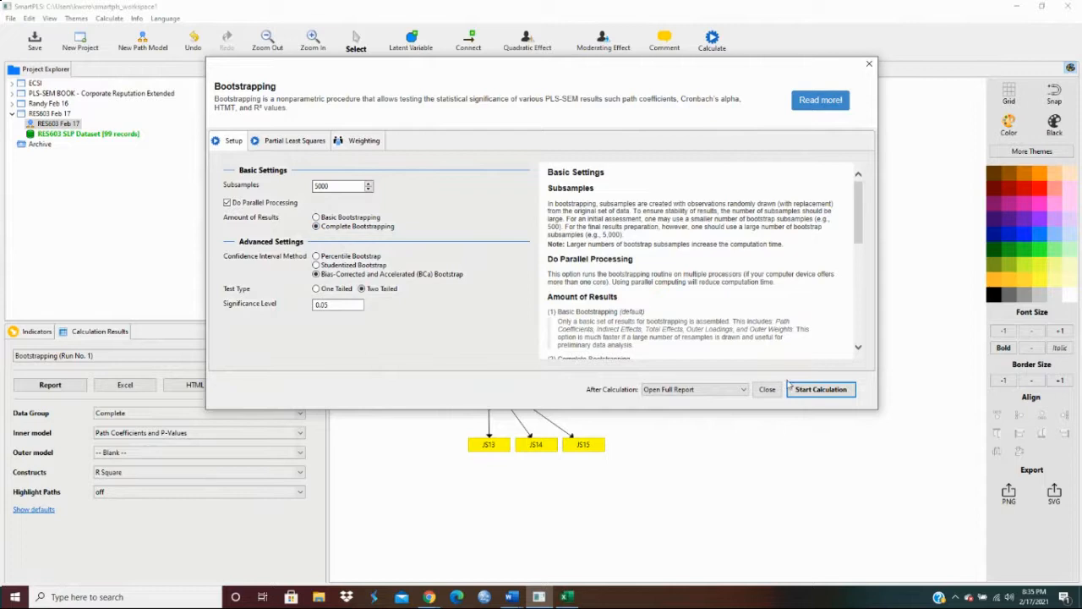
left_click(829, 395)
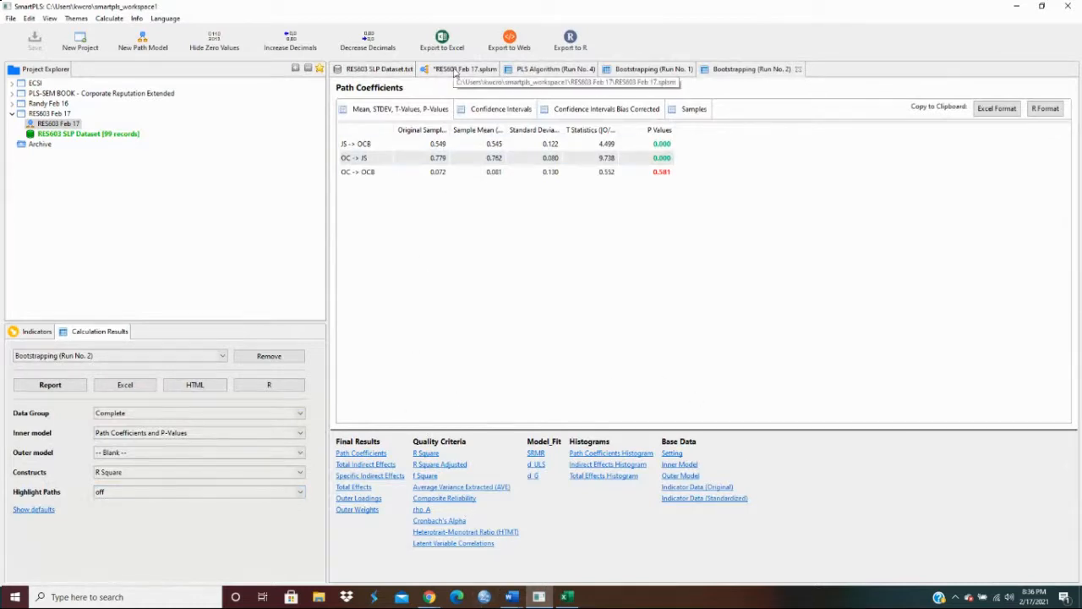
Return to the RES603 Feb 17 path model and examine the R Square values of JS and OCB.
left_click(456, 70)
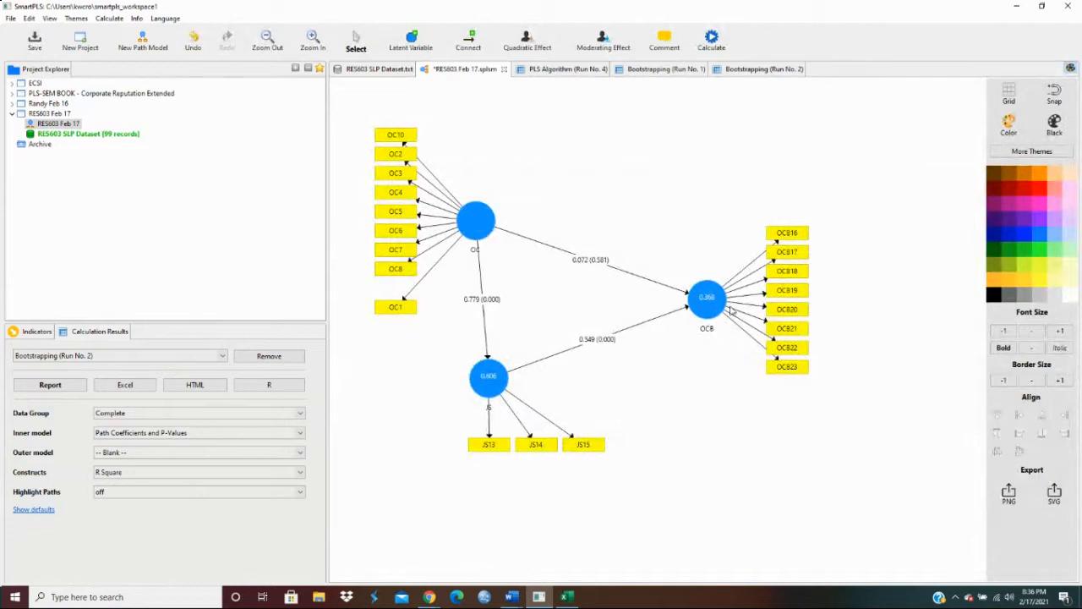
mouse_move(490, 400)
mouse_move(708, 307)
Examine the SRMR model fit in the Bootstrapping (Run No. 2) report.
left_click(742, 74)
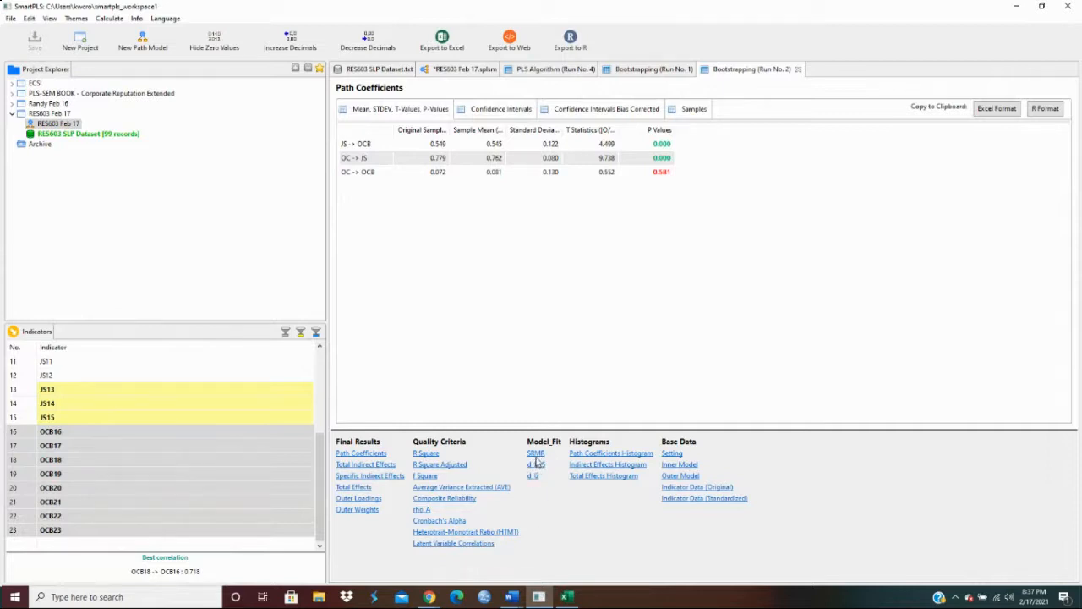
left_click(536, 454)
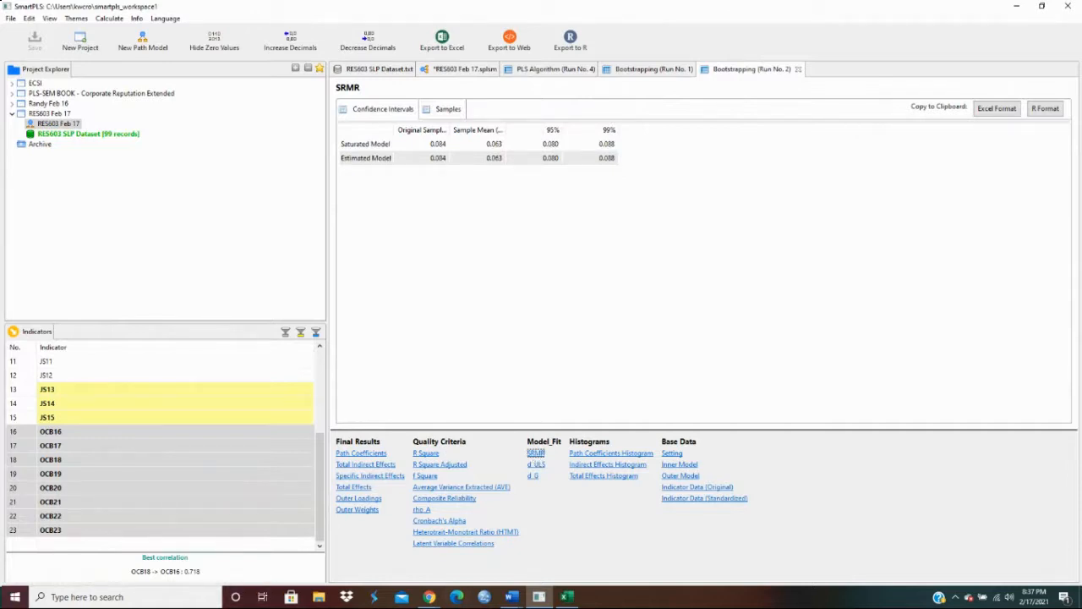
left_click(429, 597)
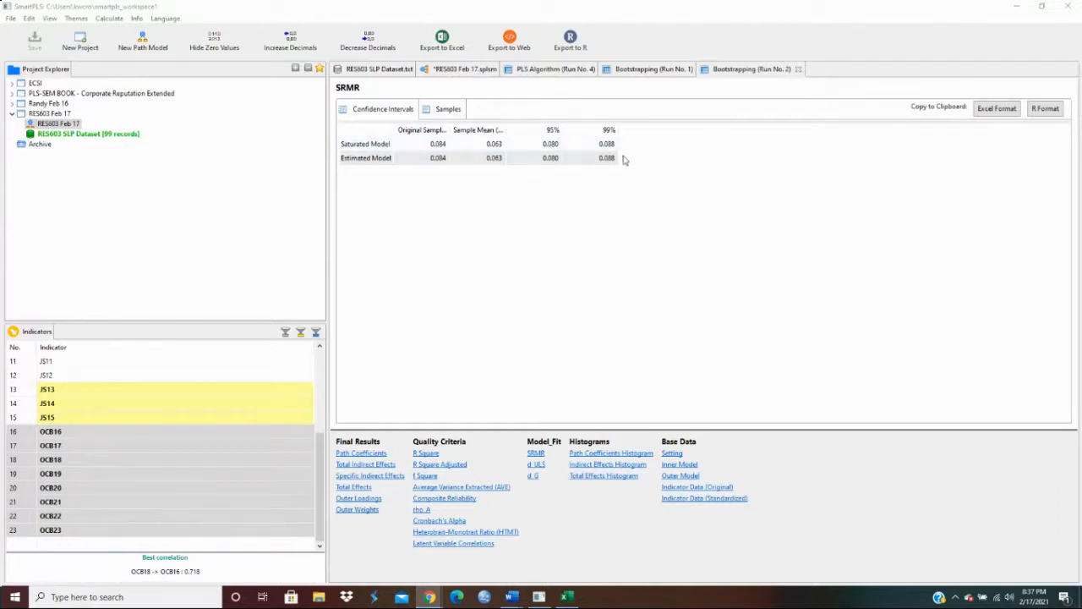
Check the path model's image export options, look over both bootstrapping reports and the PLS Algorithm report, and return to the path model.
left_click(475, 72)
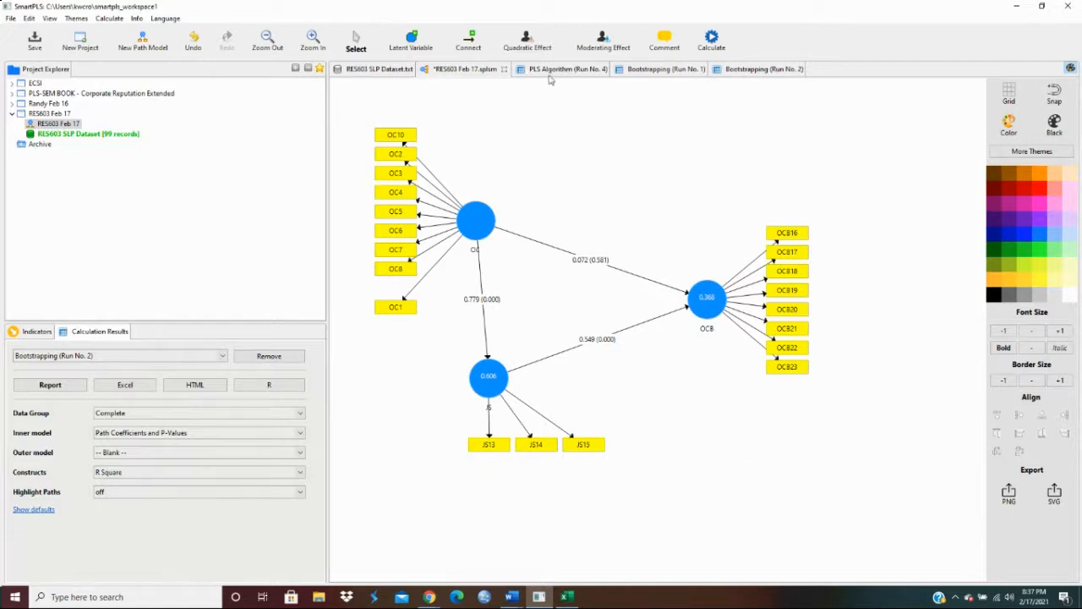
left_click(10, 20)
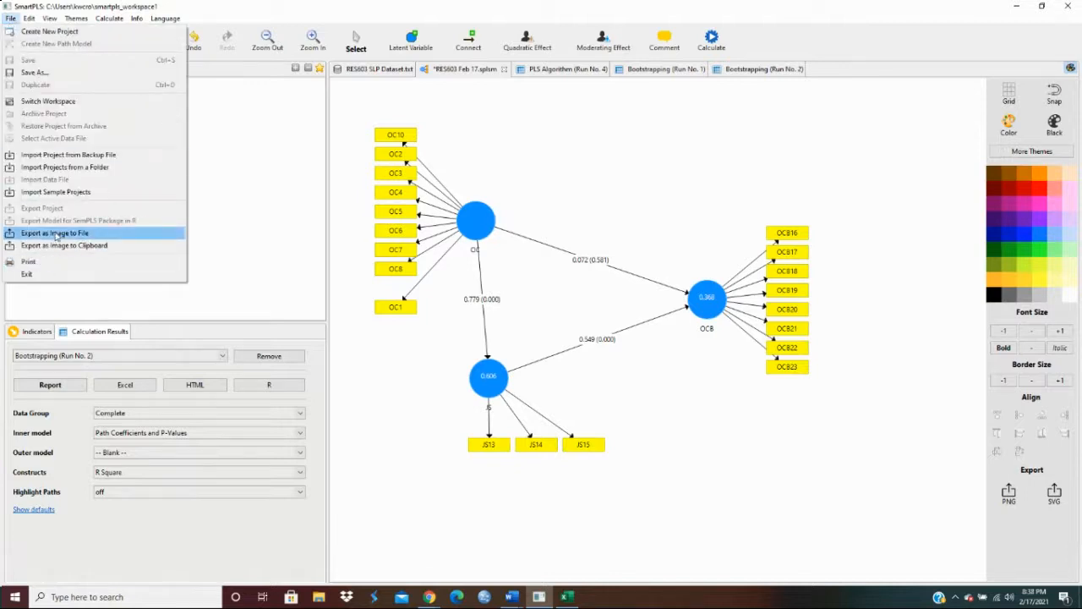
left_click(535, 172)
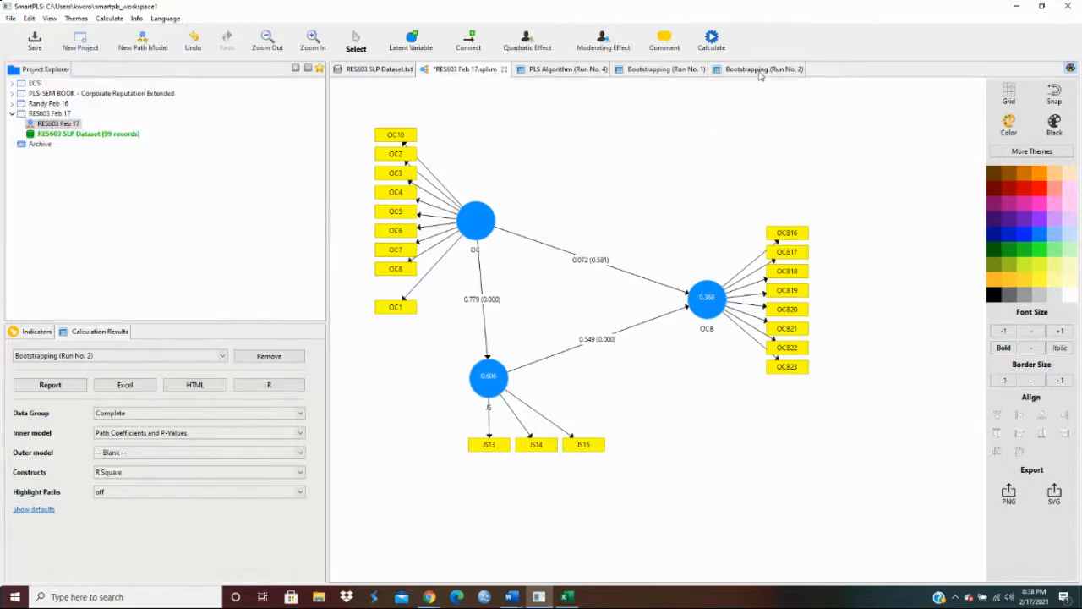
left_click(759, 69)
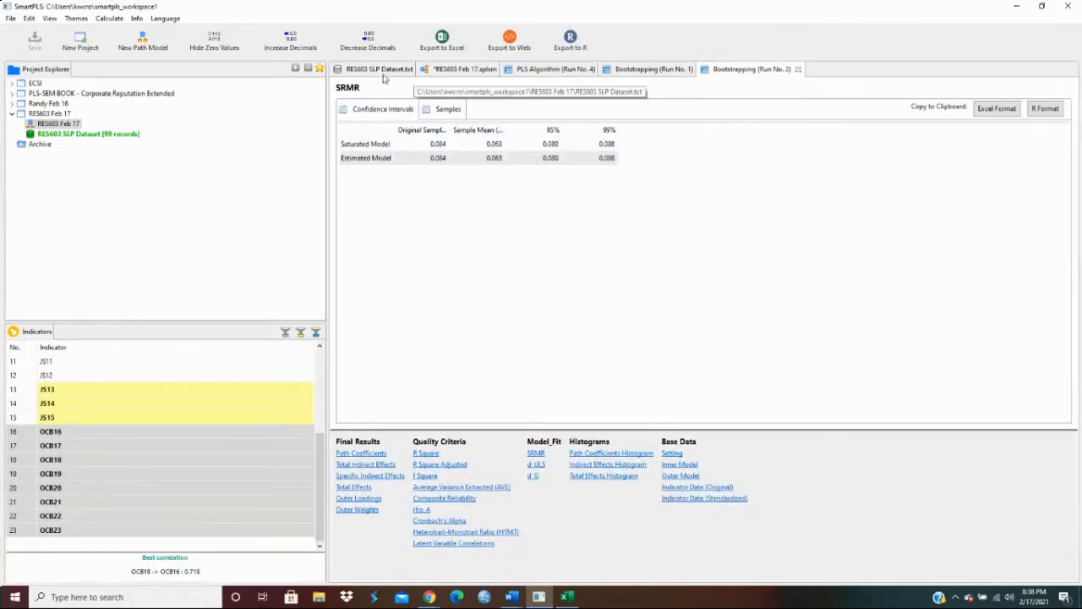
left_click(653, 75)
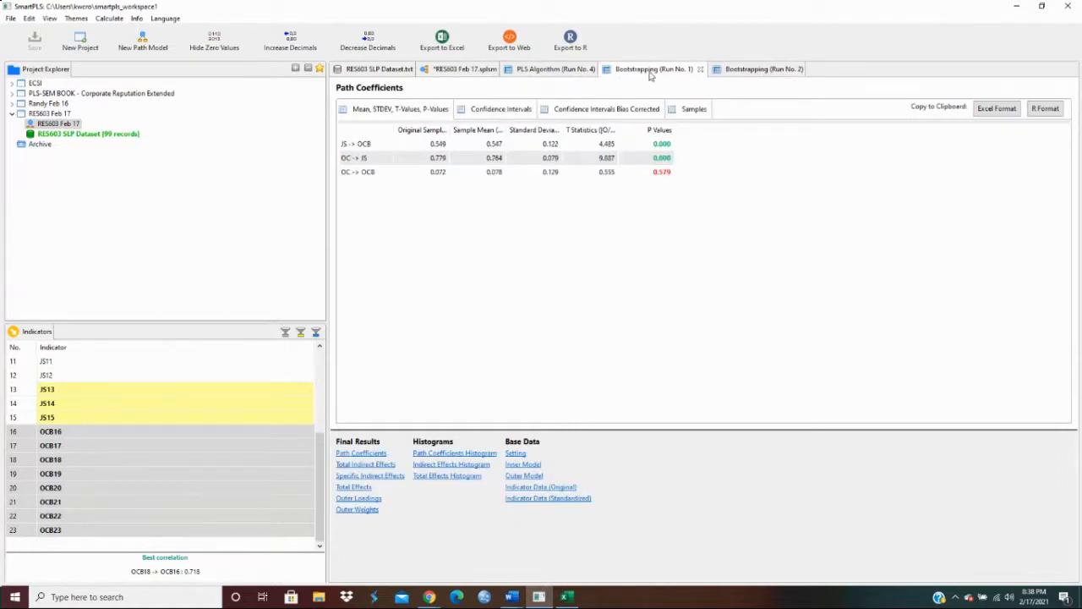
left_click(740, 71)
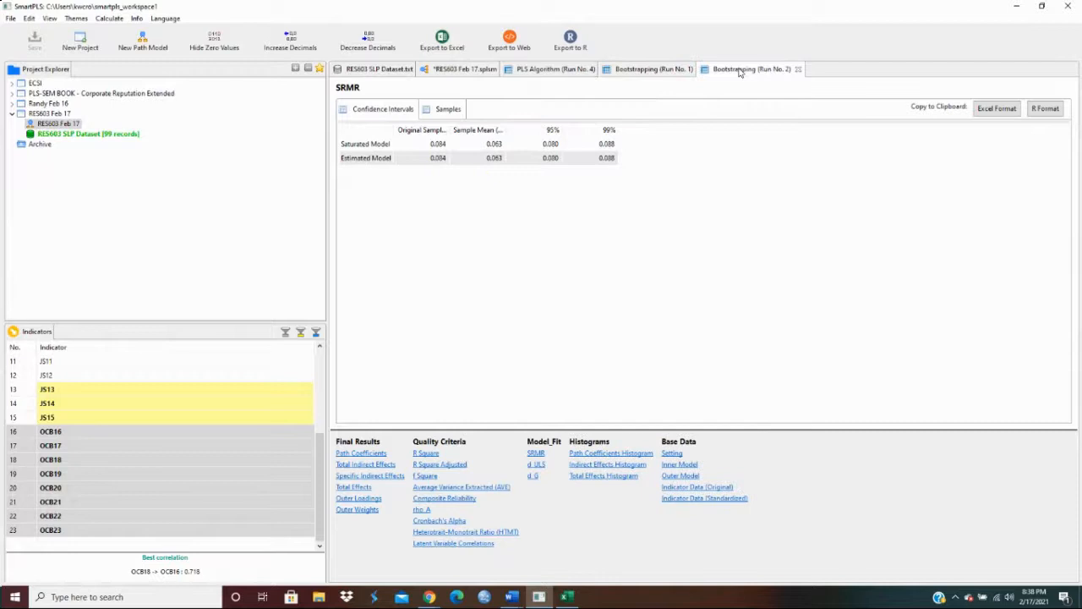
left_click(564, 71)
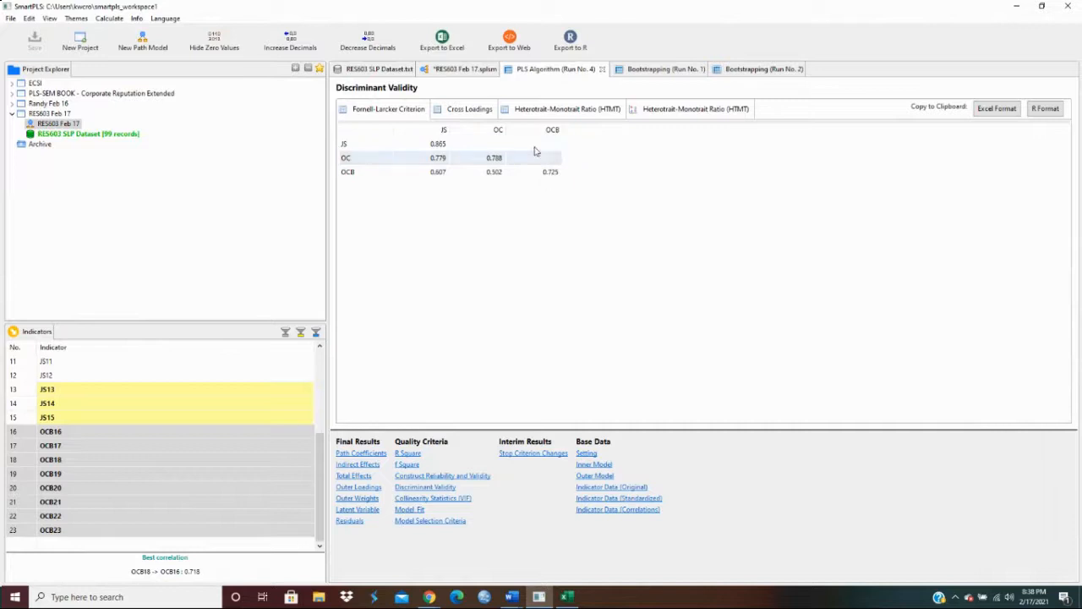
left_click(471, 71)
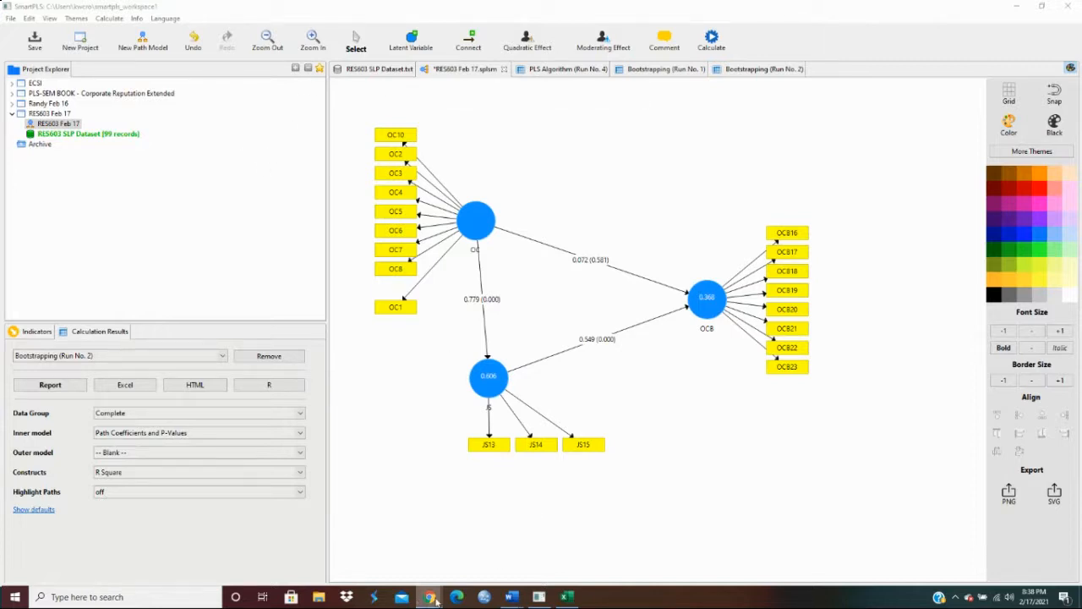
Switch to the res603 page in Chrome and read the SLP 3 overview, hypotheses and assignment steps.
mouse_move(430, 597)
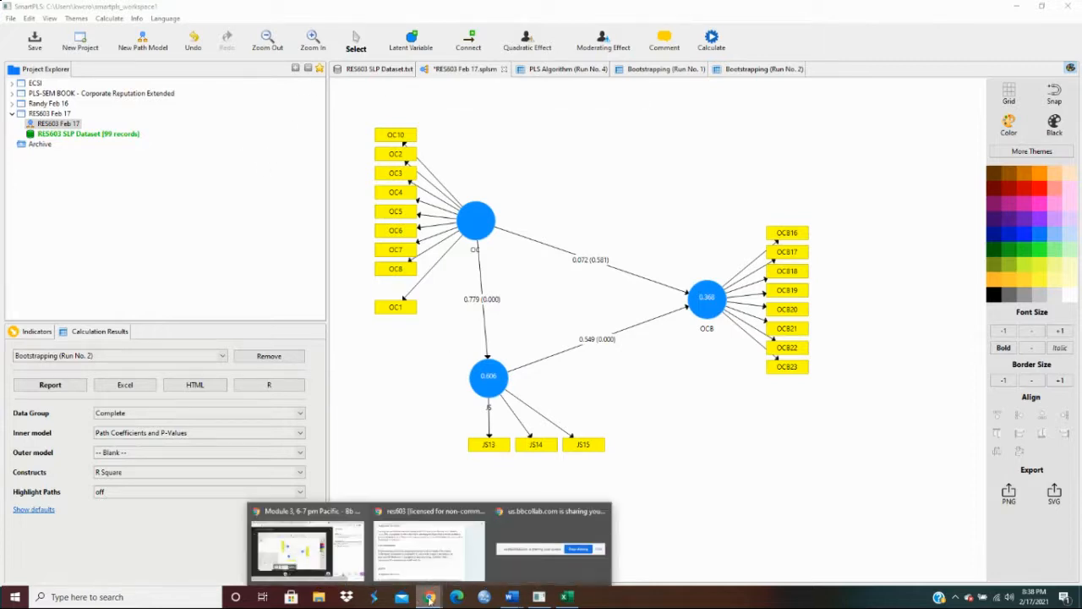
left_click(427, 548)
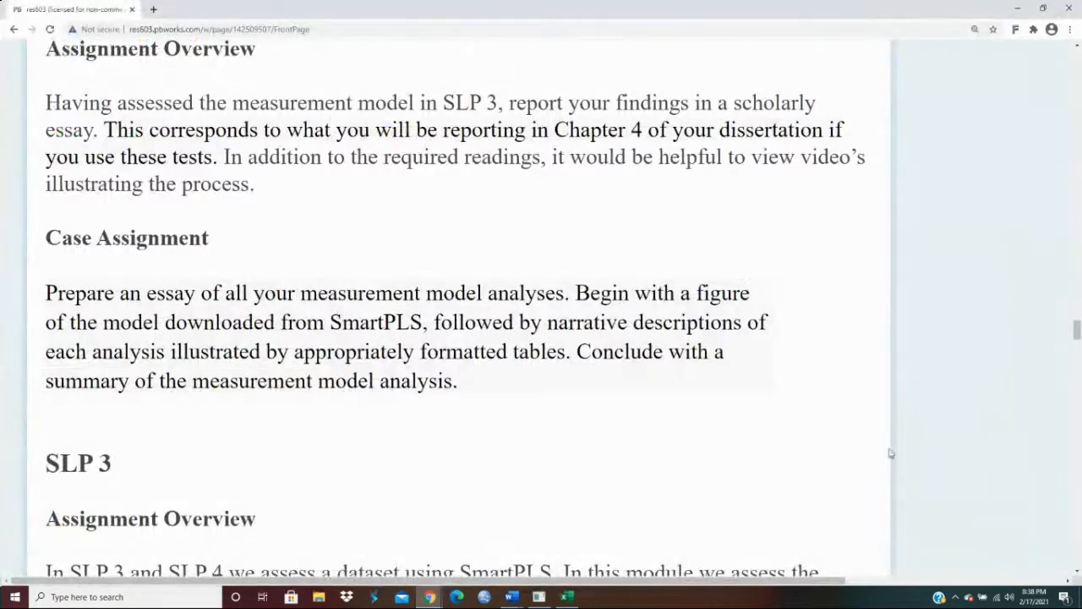
scroll(218, 291, "down", 2)
scroll(218, 292, "down", 5)
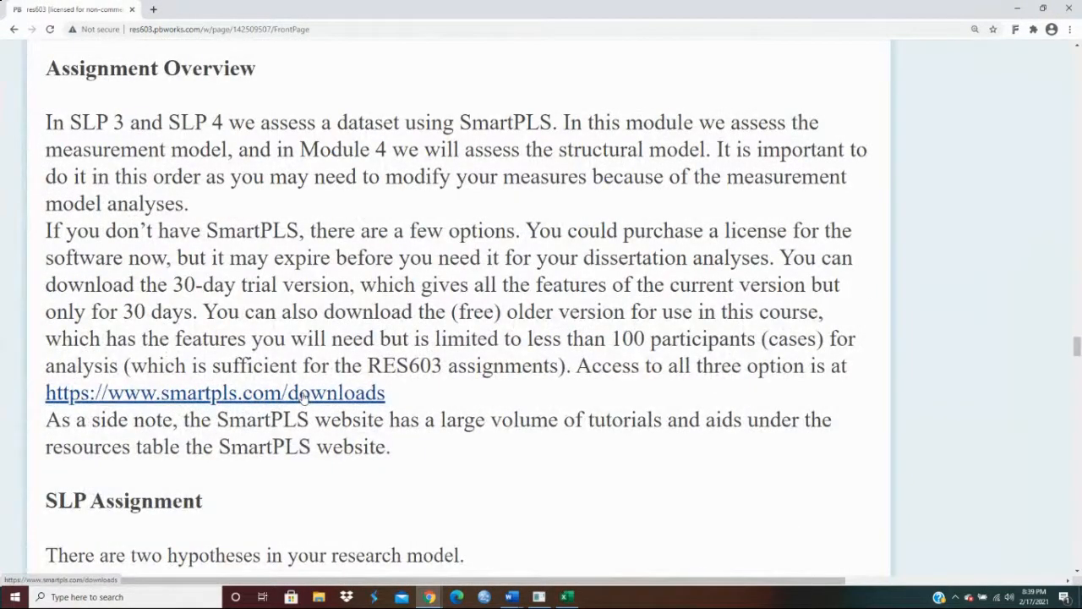
scroll(303, 397, "down", 5)
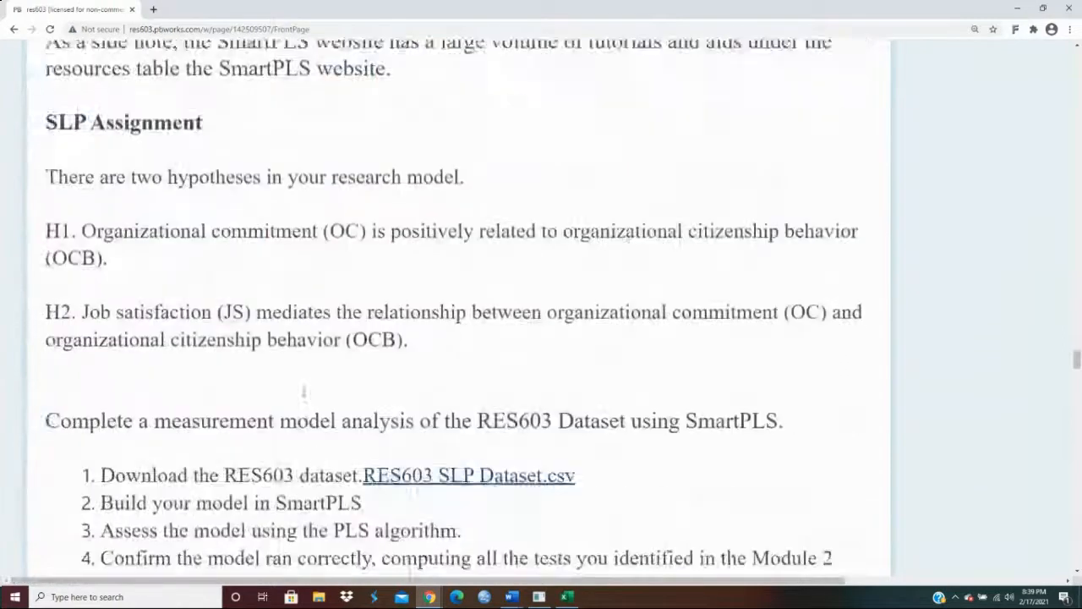
scroll(303, 392, "down", 3)
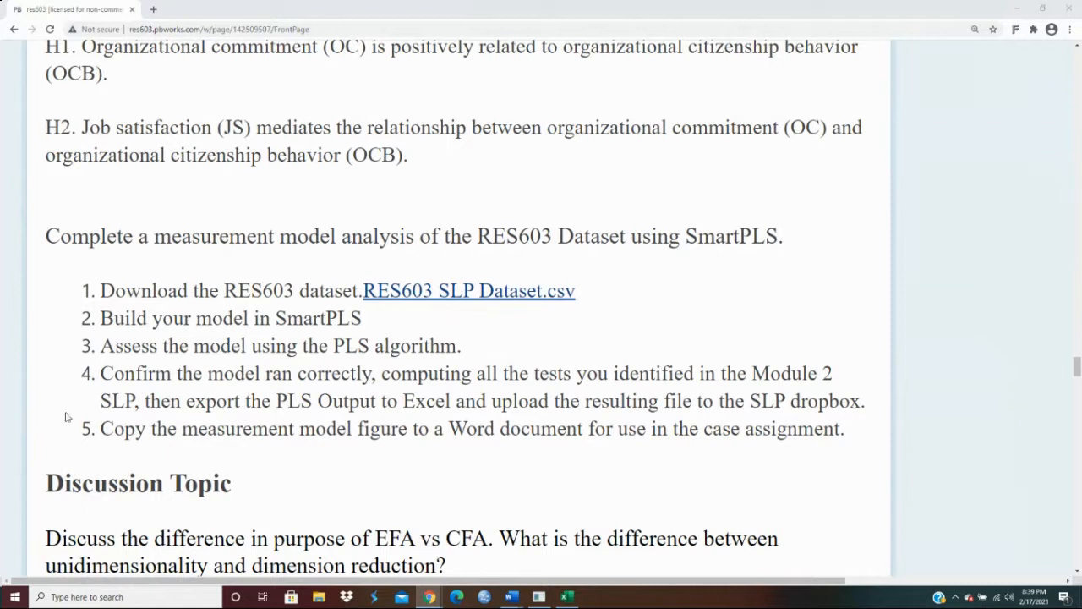
scroll(155, 365, "down", 1)
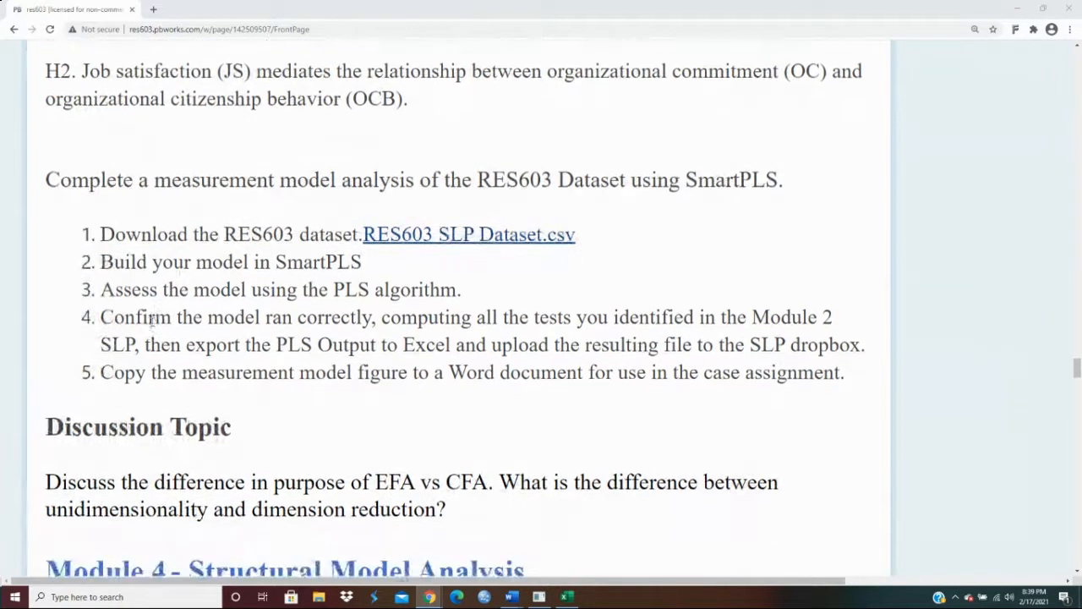
scroll(367, 144, "up", 2)
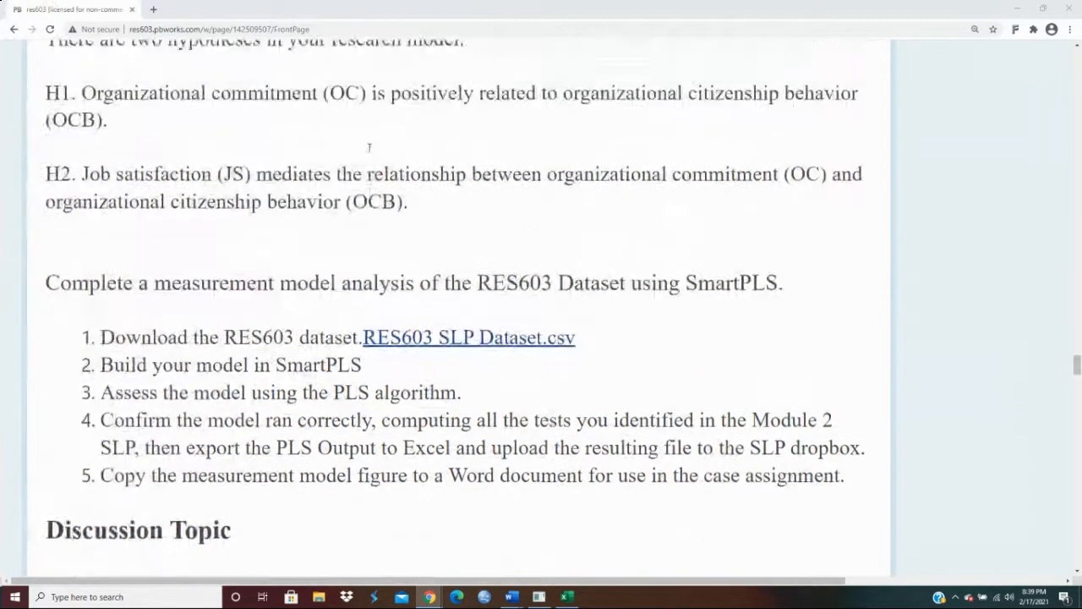
scroll(346, 137, "down", 2)
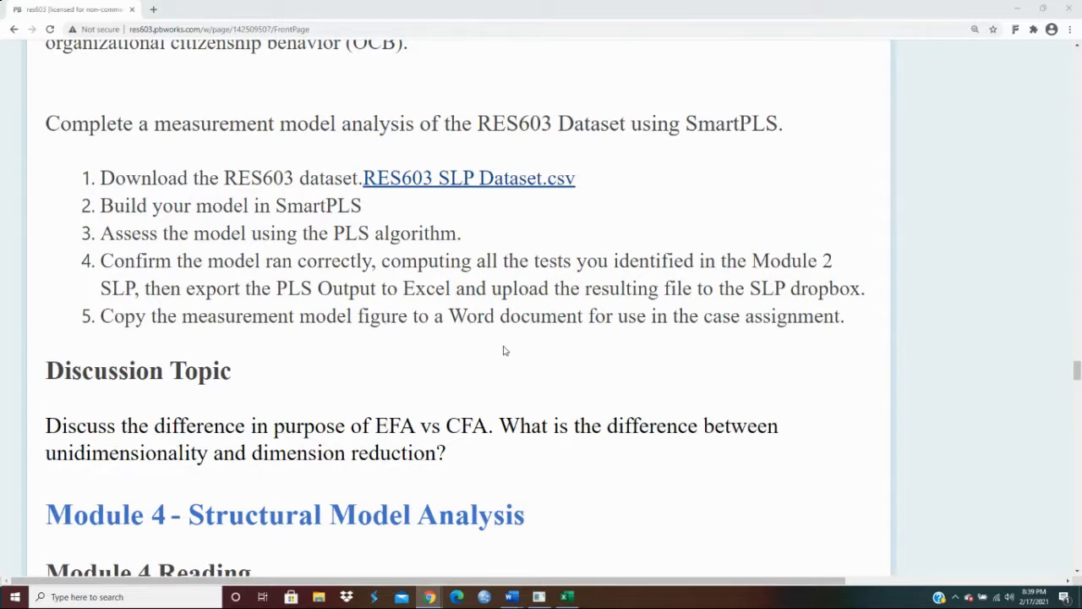
Read the Case 3 assignment overview and the Case Assignment instructions on the res603 page.
scroll(508, 350, "up", 6)
scroll(490, 355, "up", 8)
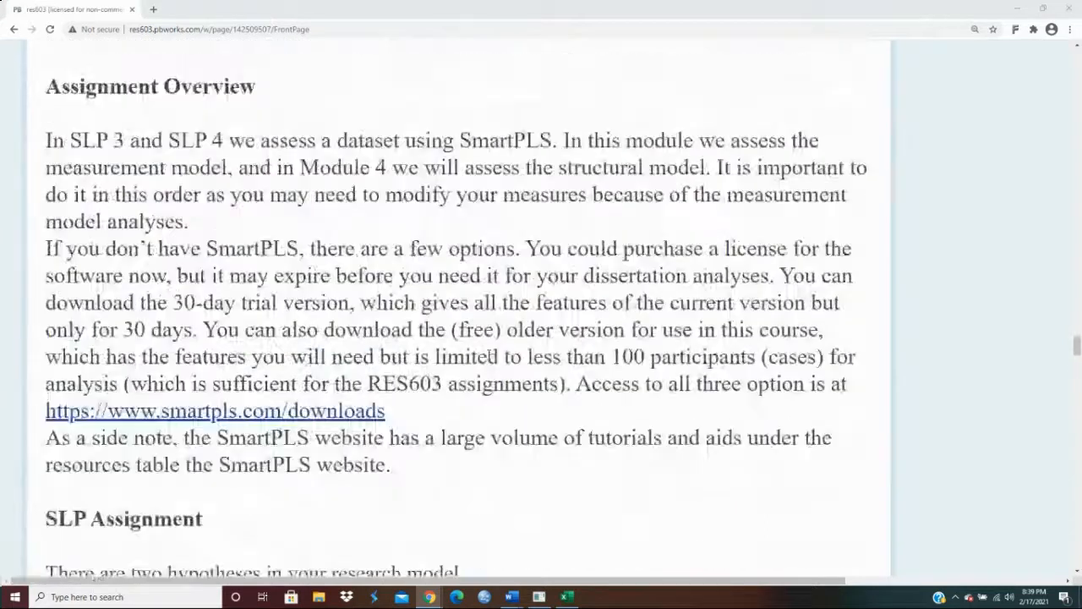
scroll(487, 360, "up", 1)
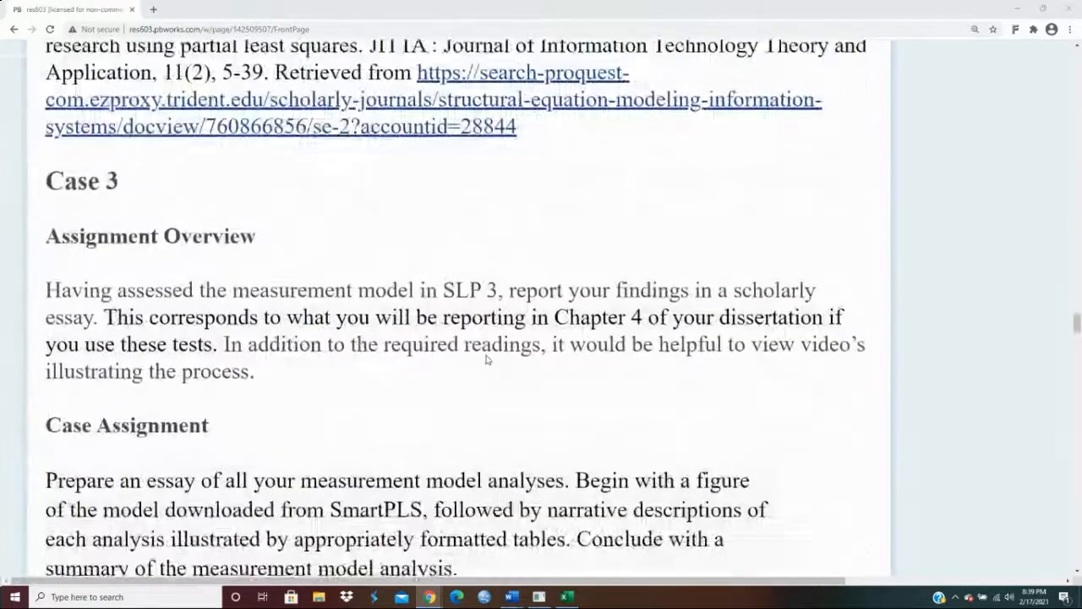
scroll(486, 361, "down", 2)
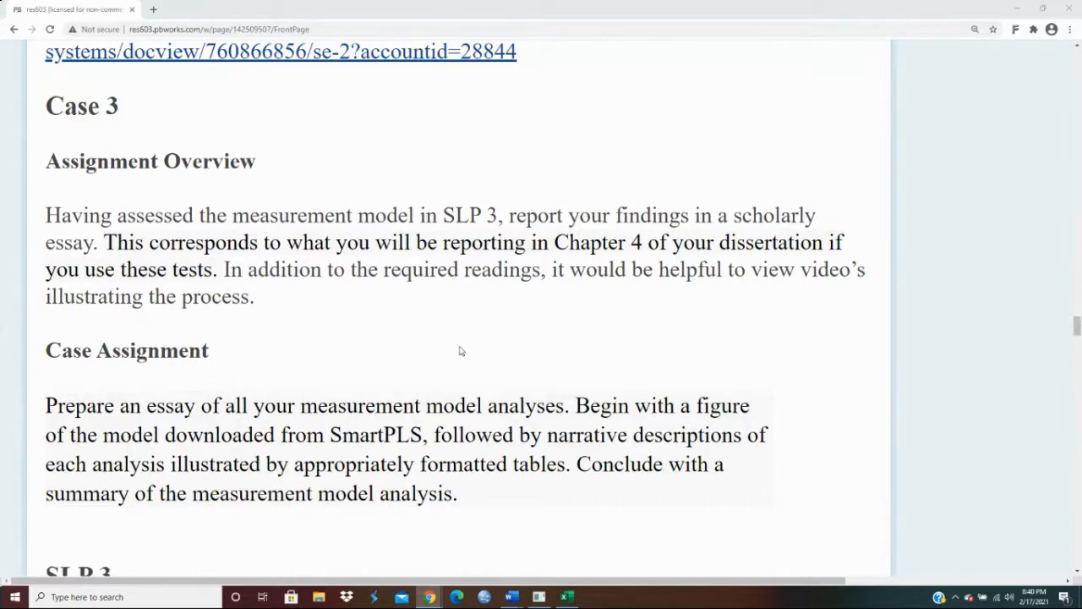
scroll(459, 350, "down", 1)
scroll(455, 339, "down", 1)
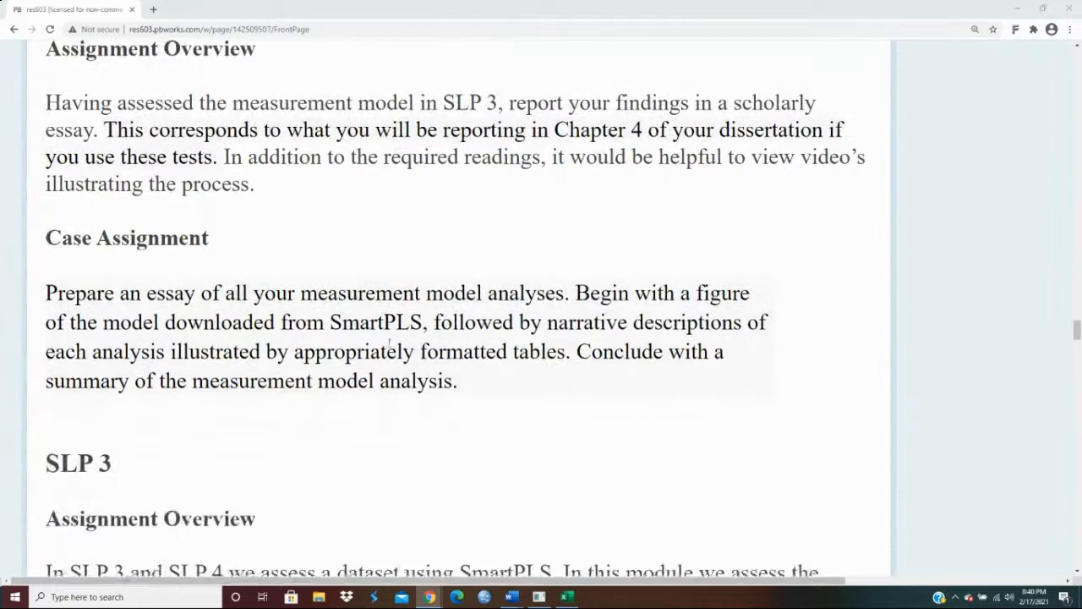